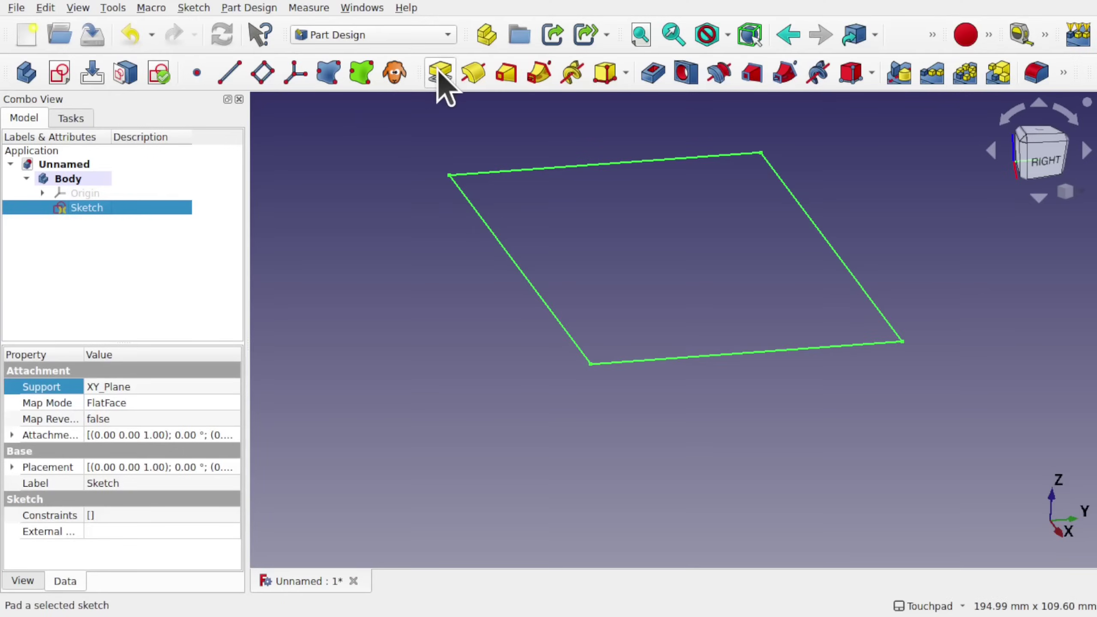
# - Try padding the open sketch and dismiss the 'Wire is not closed' error
pyautogui.click(439, 71)
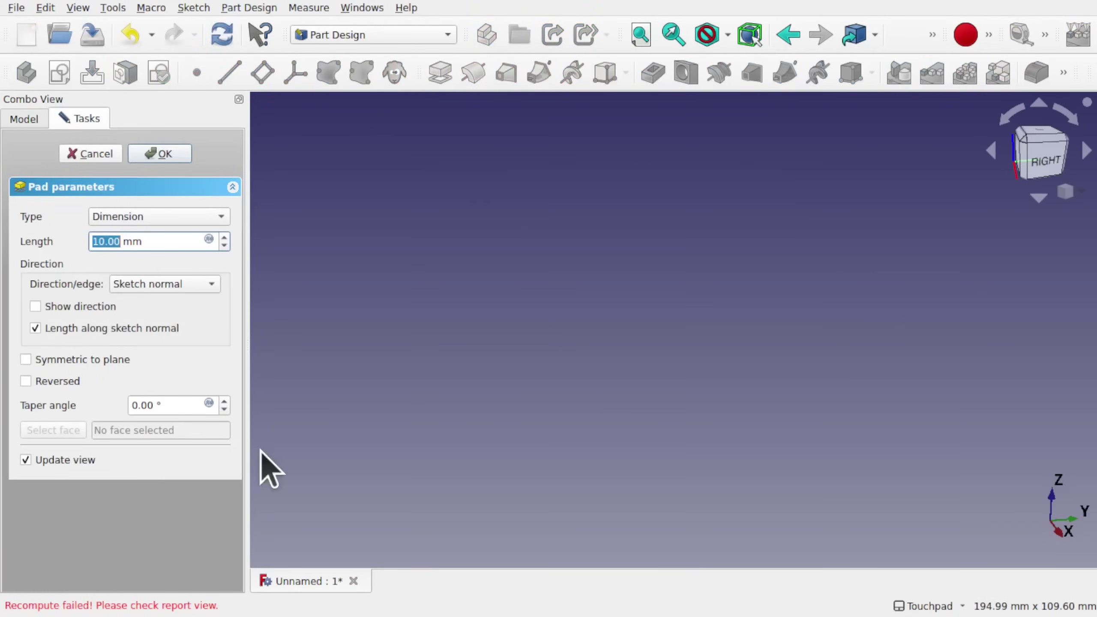
pyautogui.click(173, 154)
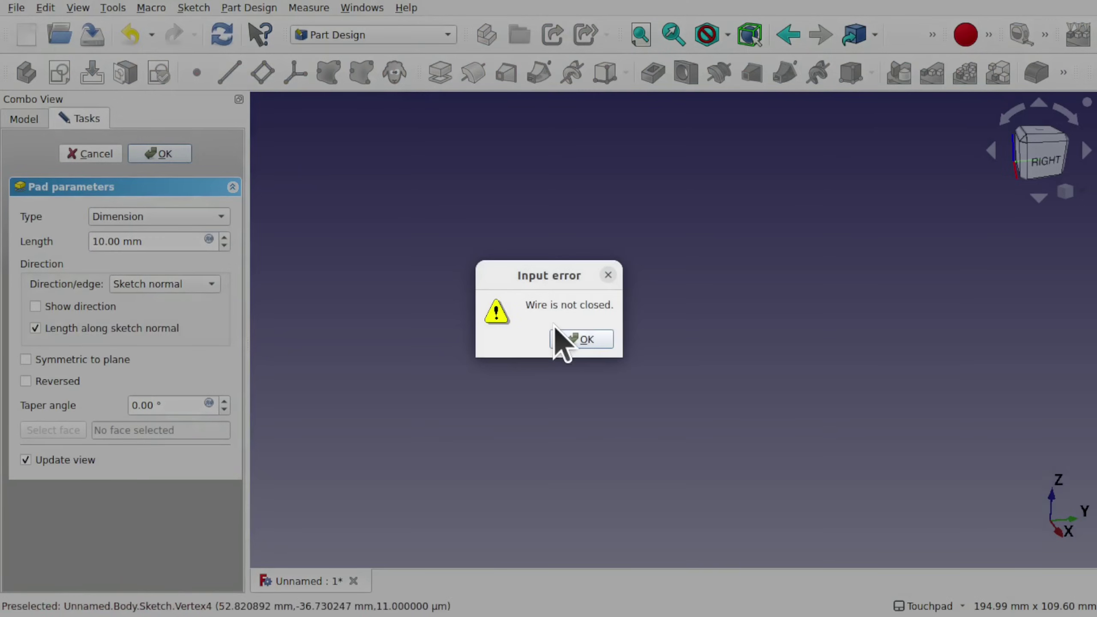
pyautogui.click(582, 339)
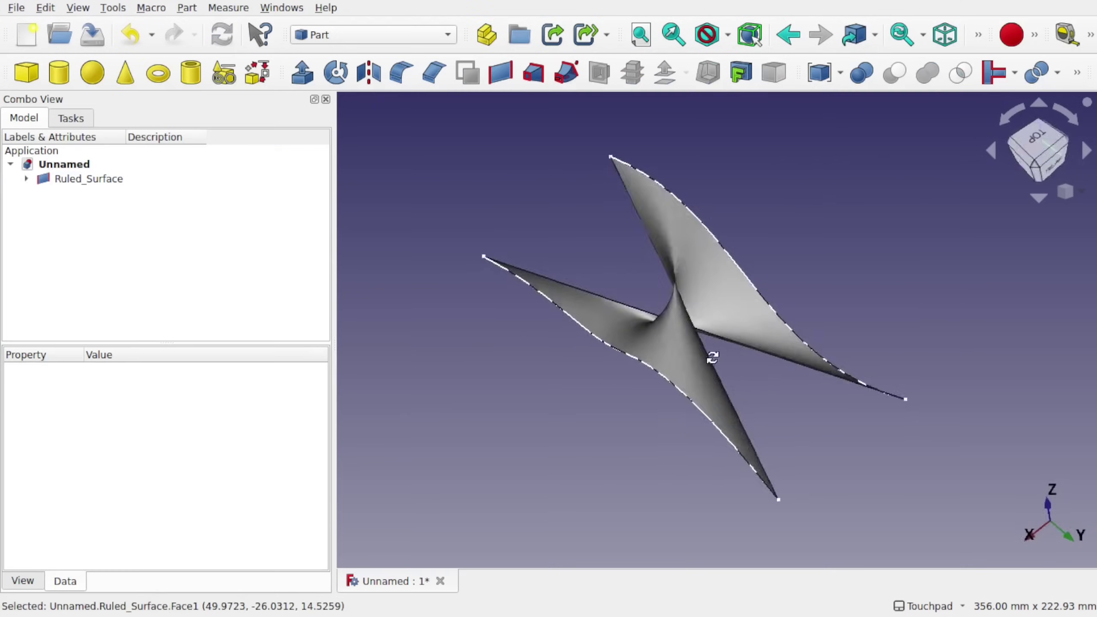
# - Apply a 1 mm fillet to the two tab edges and dismiss the failure message
pyautogui.keyDown('alt'); pyautogui.moveTo(709, 355); pyautogui.dragTo(654, 362); pyautogui.keyUp('alt')
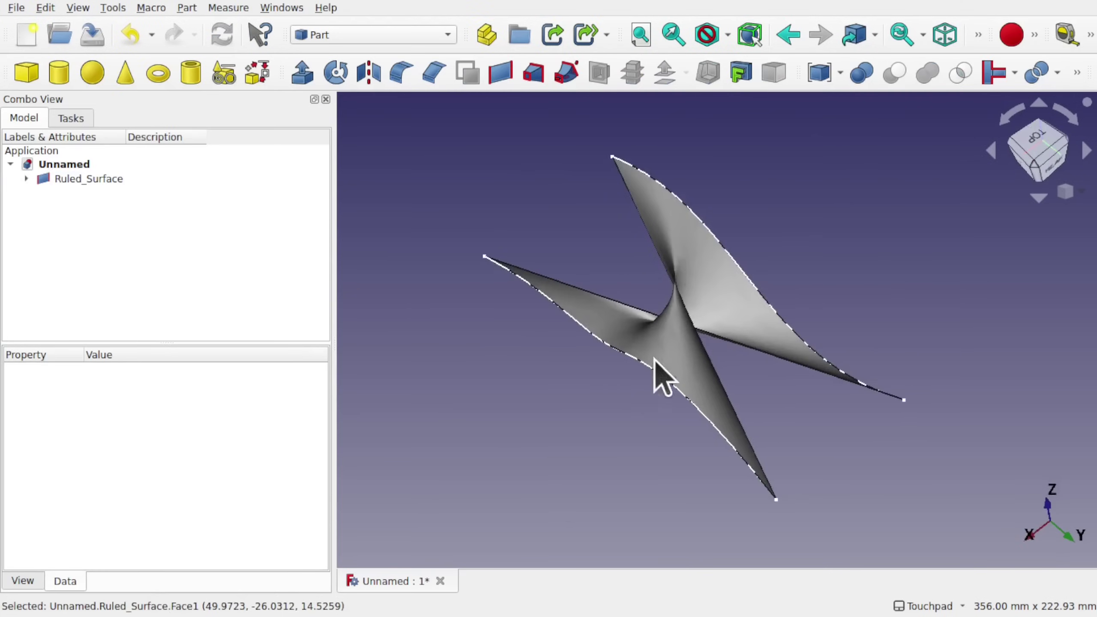
pyautogui.click(74, 178)
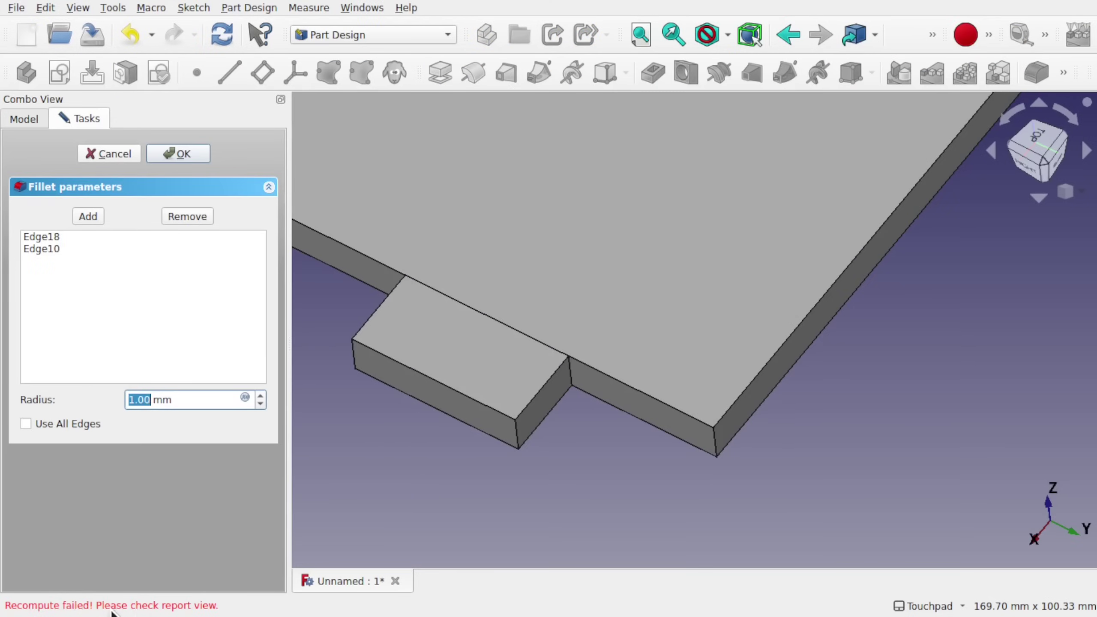
pyautogui.click(186, 155)
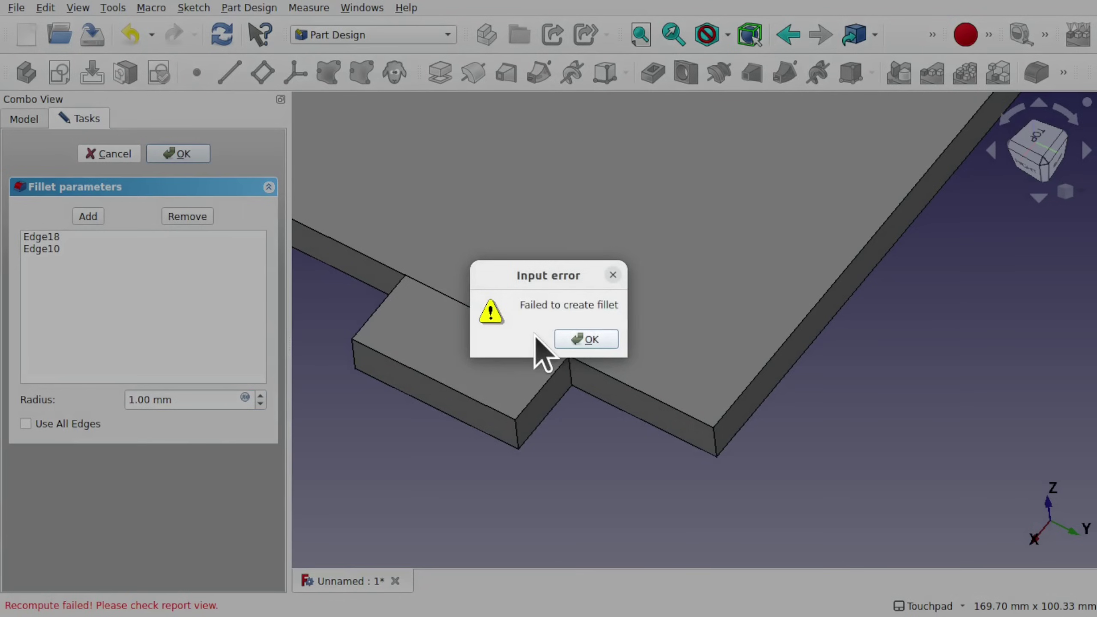
pyautogui.click(583, 341)
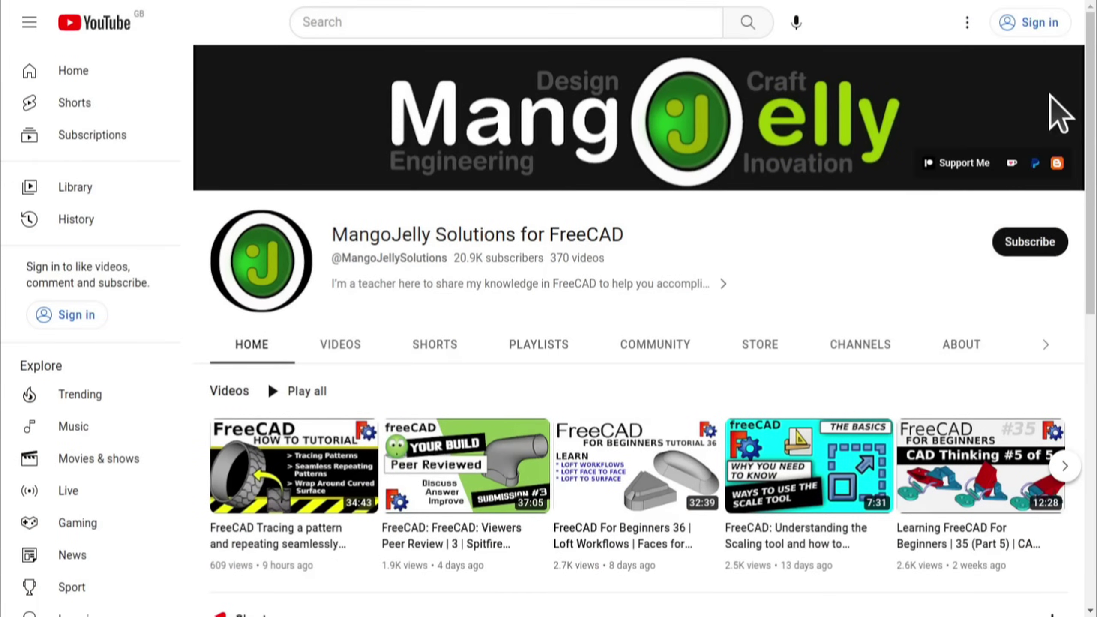
# - Open the channel's ABOUT tab and scroll down to its description and stats
pyautogui.click(955, 344)
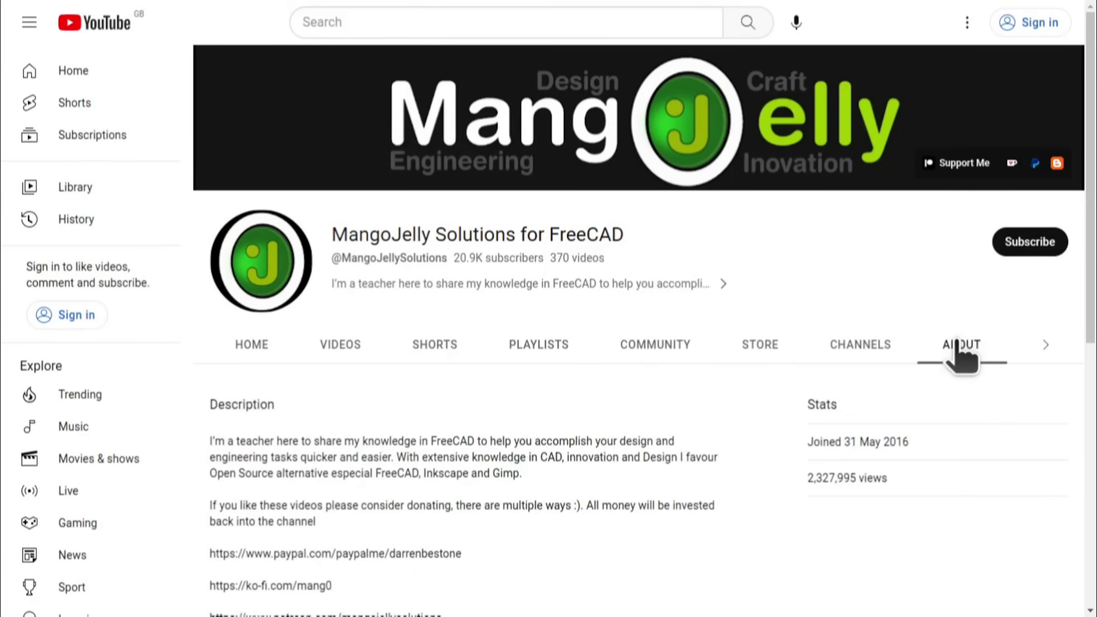
pyautogui.scroll(-4, 242, 462)
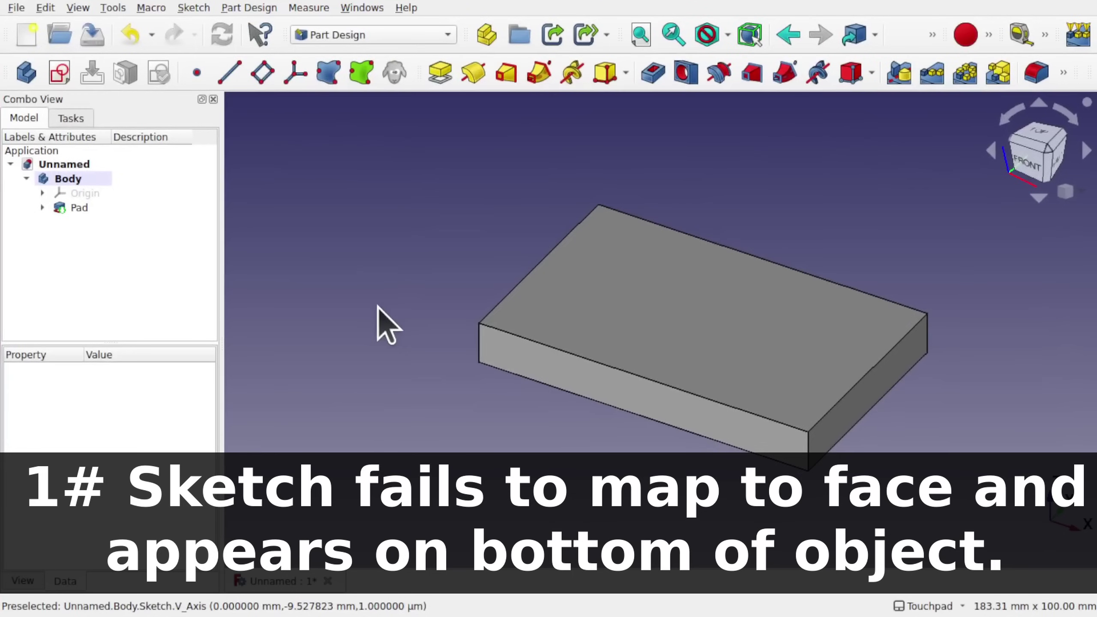
# - Select the pad's top face, after trying the front face and whole solid
pyautogui.click(704, 314)
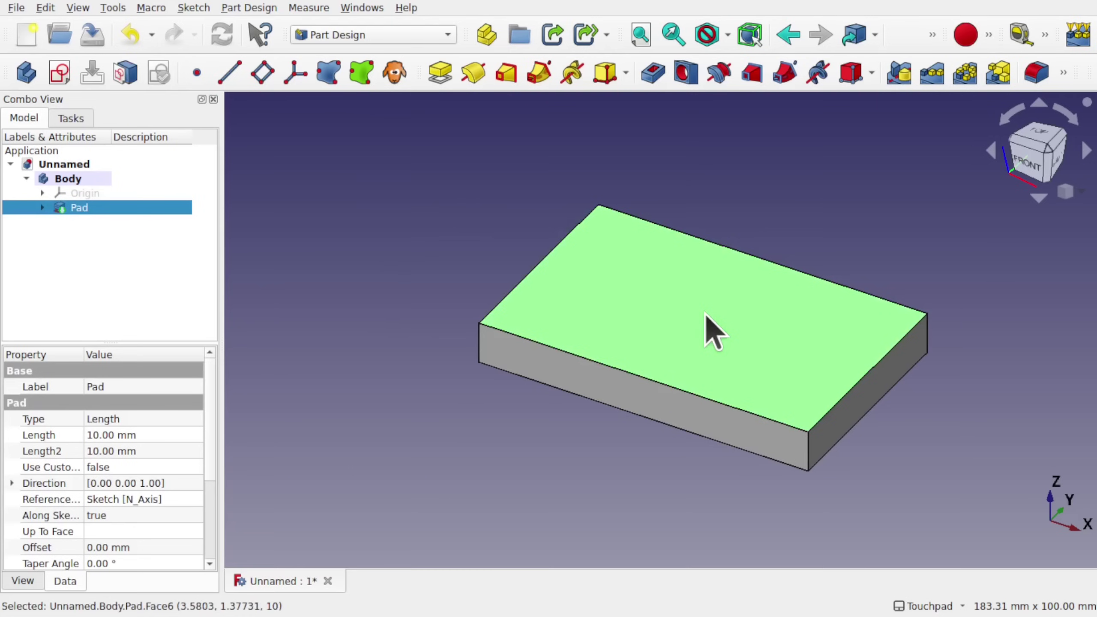
pyautogui.click(648, 404)
pyautogui.doubleClick(680, 311)
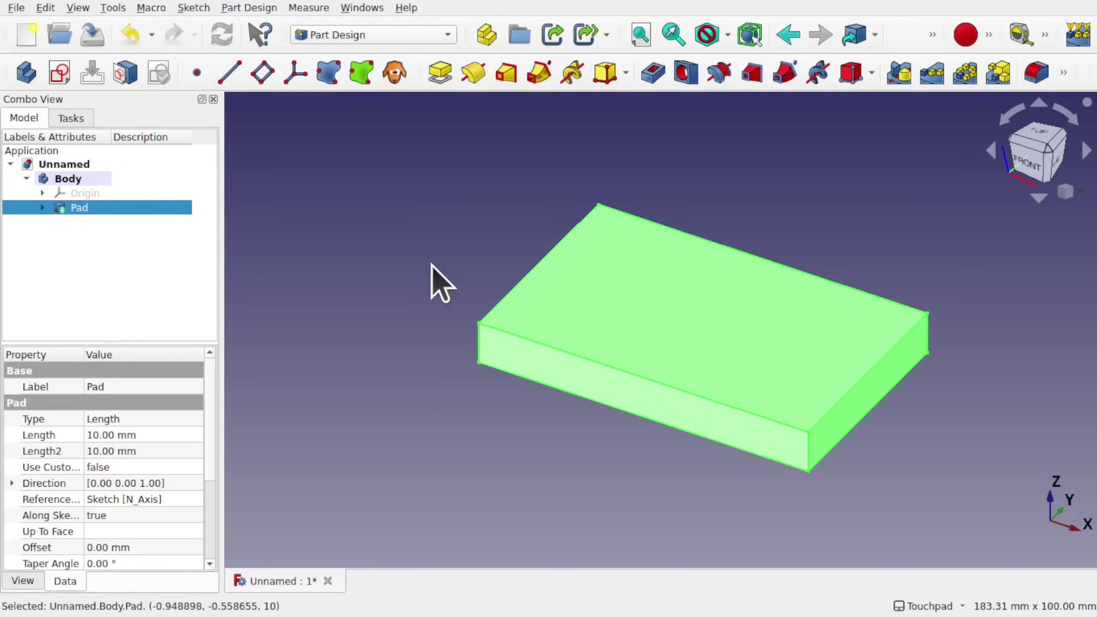
pyautogui.click(406, 238)
pyautogui.click(659, 311)
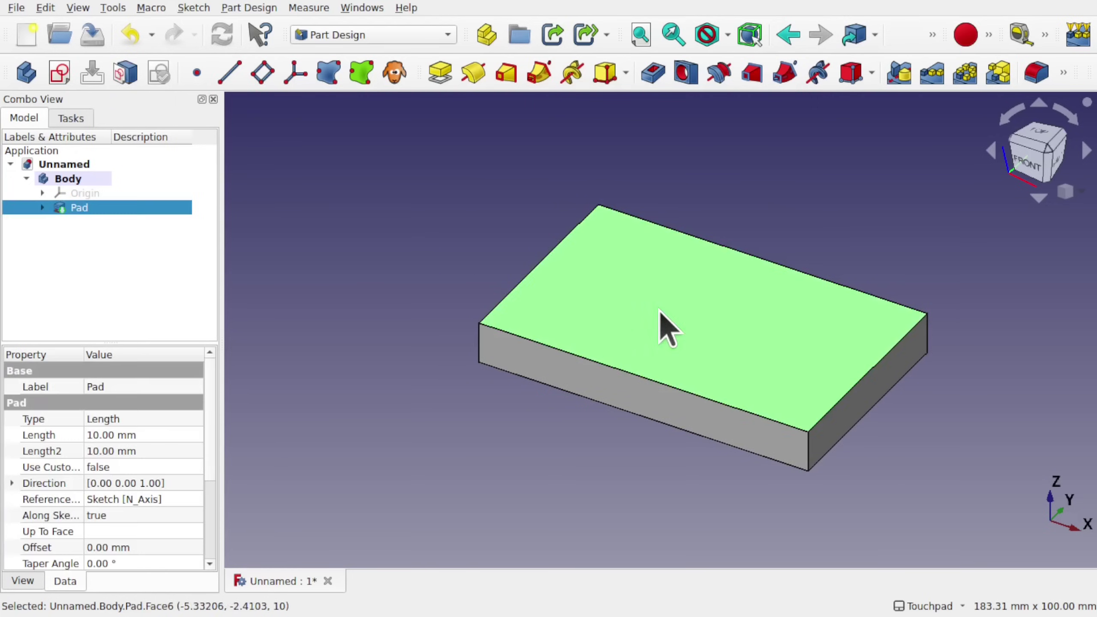
# - Sketch a circle left of the origin on that top face and close the sketch
pyautogui.click(56, 74)
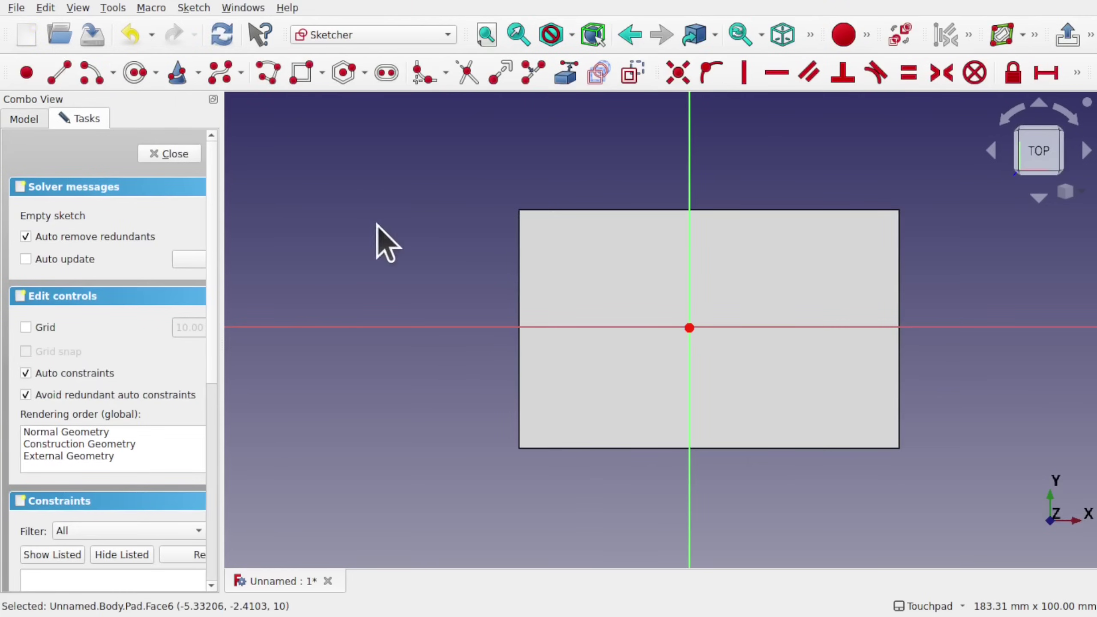
pyautogui.click(137, 74)
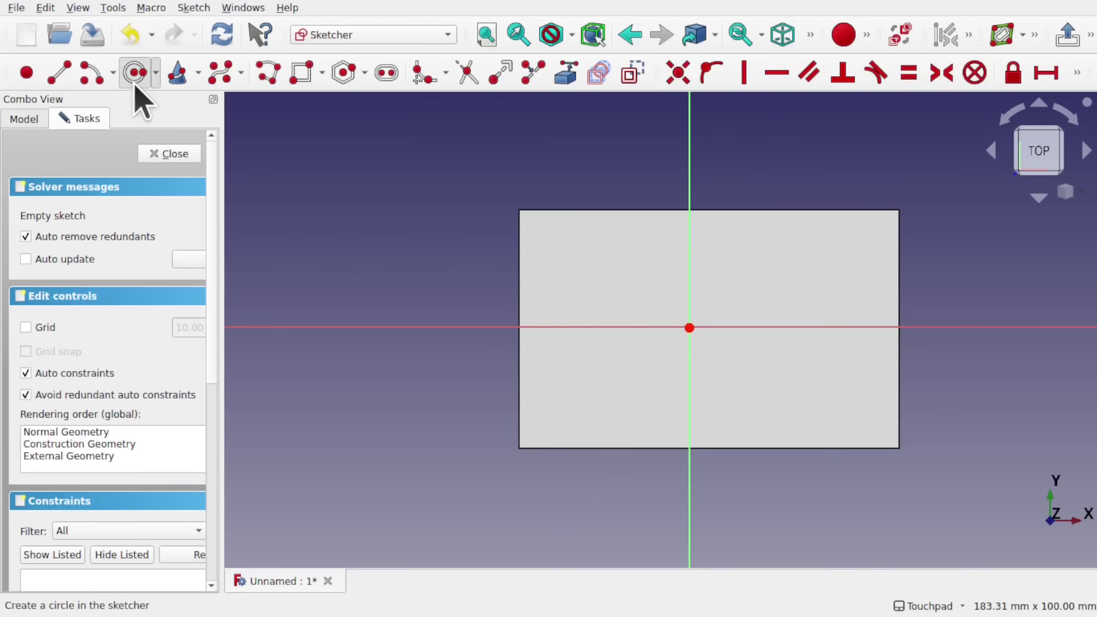
pyautogui.click(607, 294)
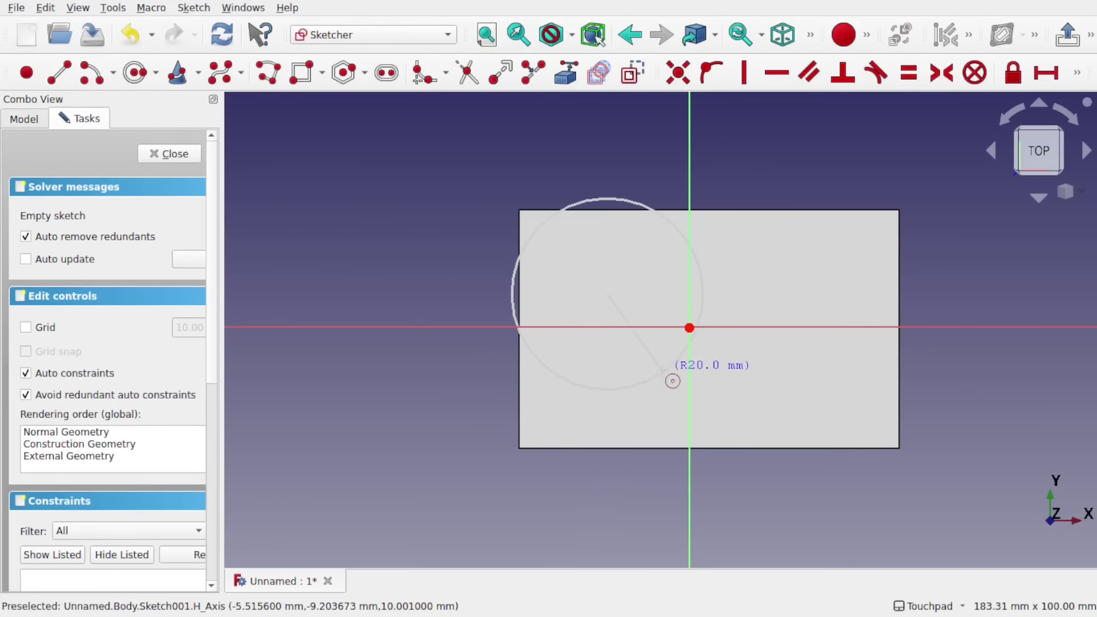
pyautogui.click(642, 348)
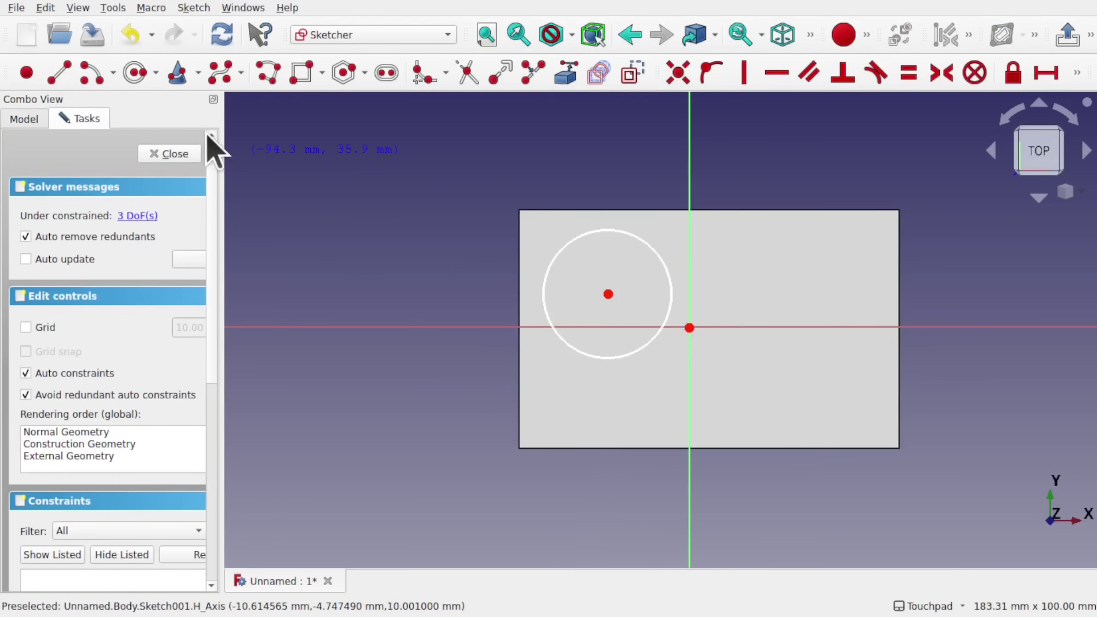
pyautogui.click(169, 155)
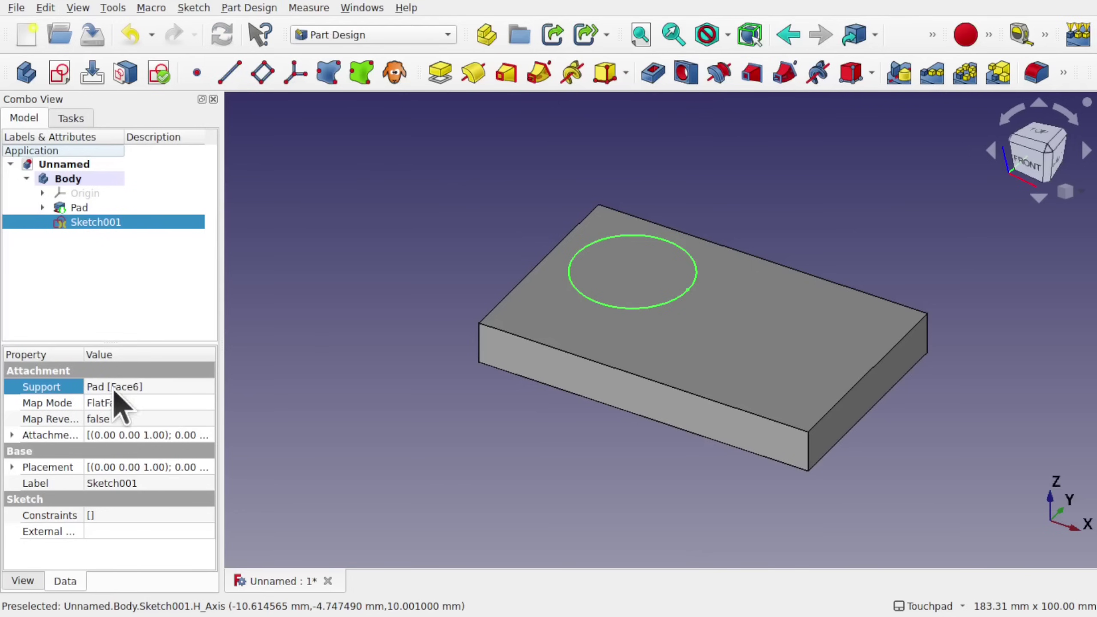
pyautogui.moveTo(218, 368); pyautogui.dragTo(244, 365)
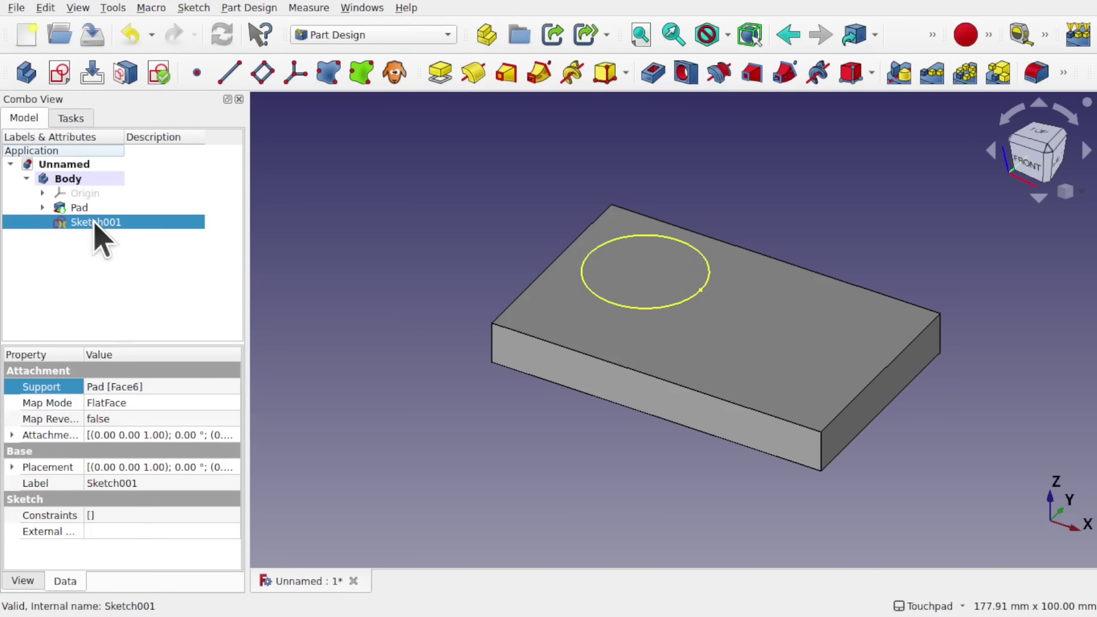
# - Delete Sketch001, then select the pad's top face and the whole body
pyautogui.press('Delete')
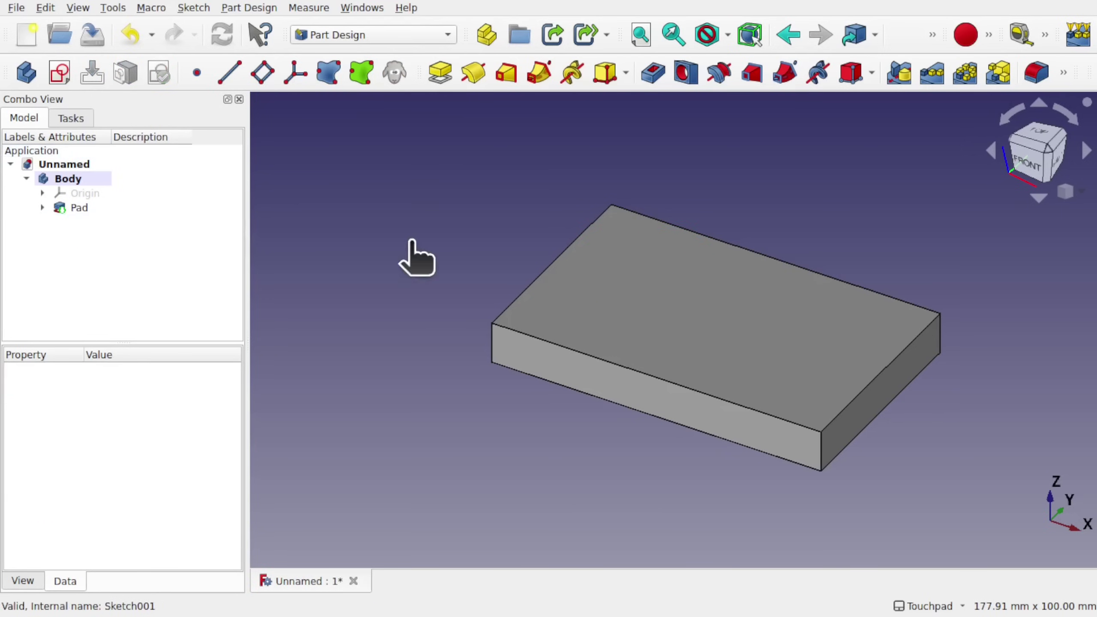
pyautogui.click(699, 306)
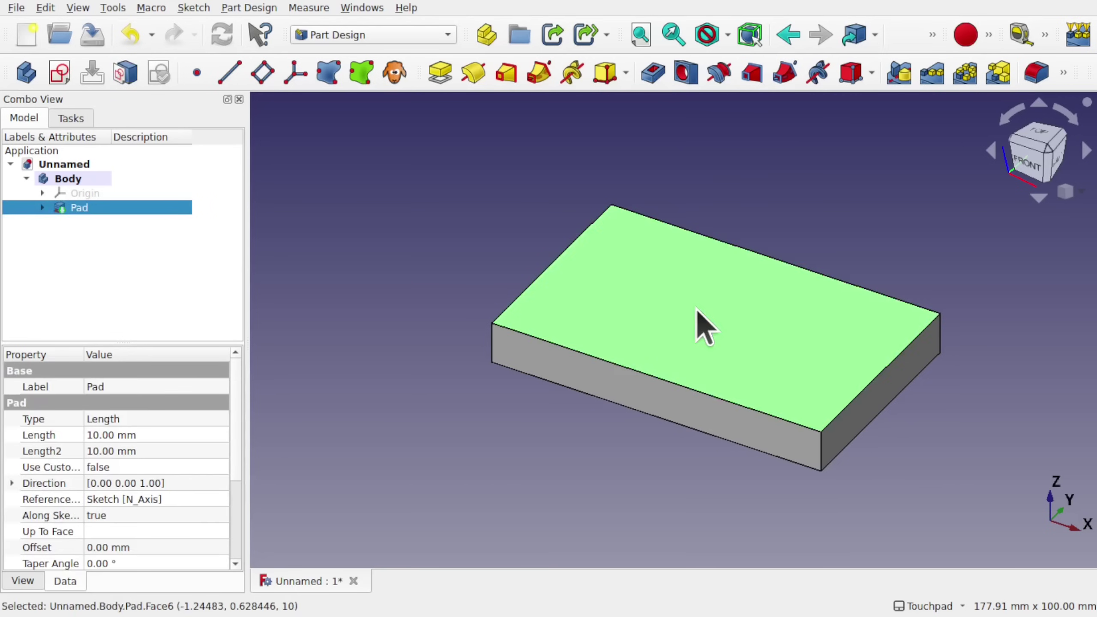
pyautogui.doubleClick(695, 309)
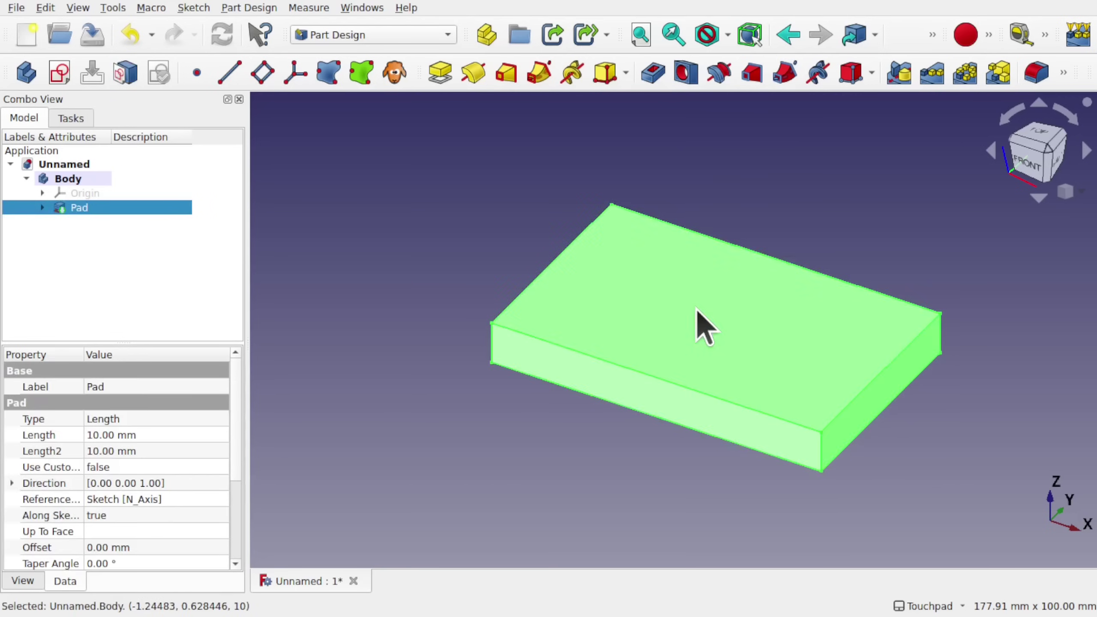
# - Alternate between selecting the pad's top face and the whole pad solid
pyautogui.click(492, 230)
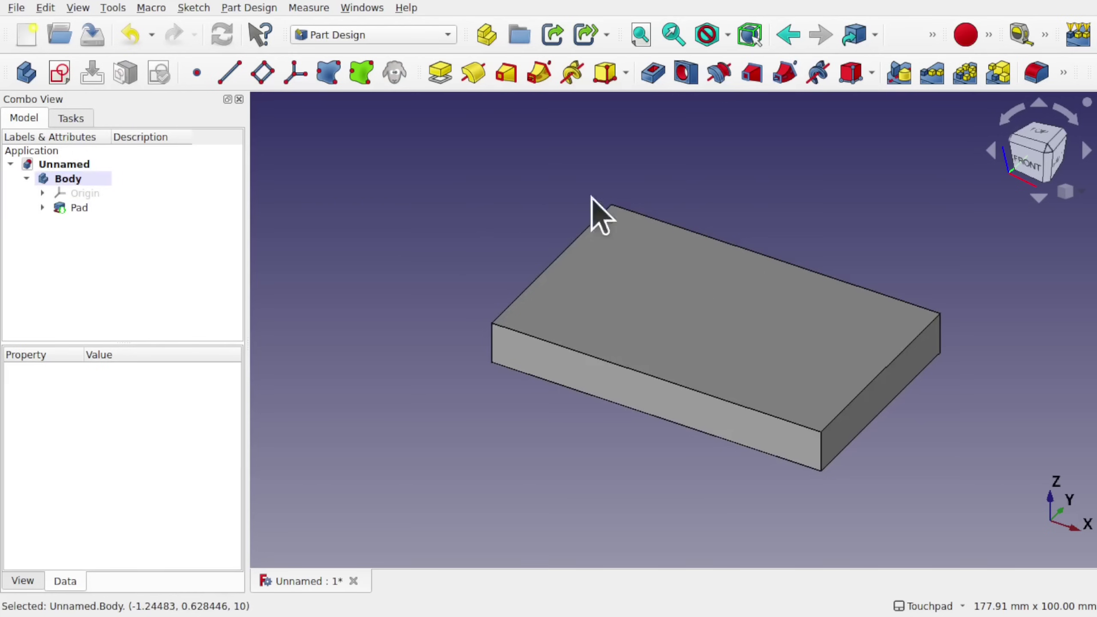
pyautogui.doubleClick(717, 332)
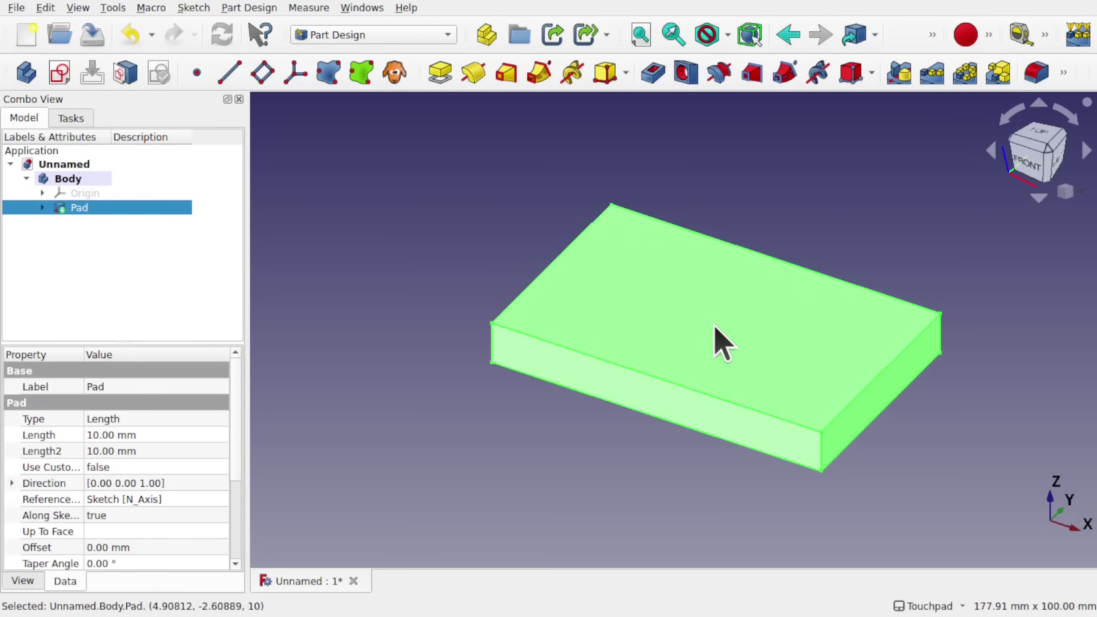
pyautogui.click(485, 269)
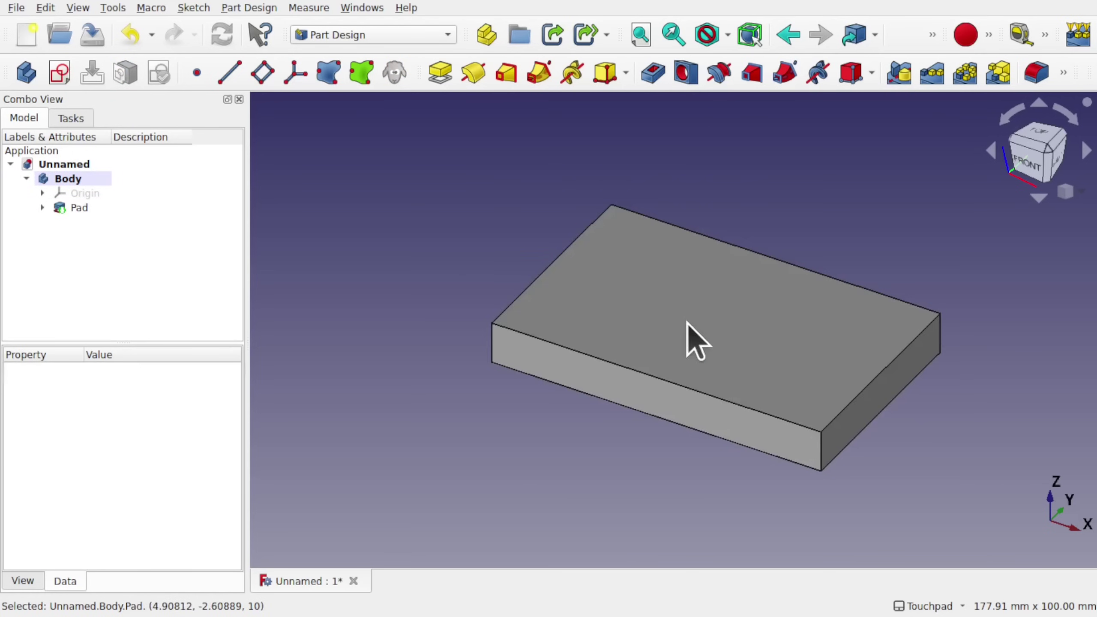
pyautogui.click(687, 324)
pyautogui.doubleClick(688, 325)
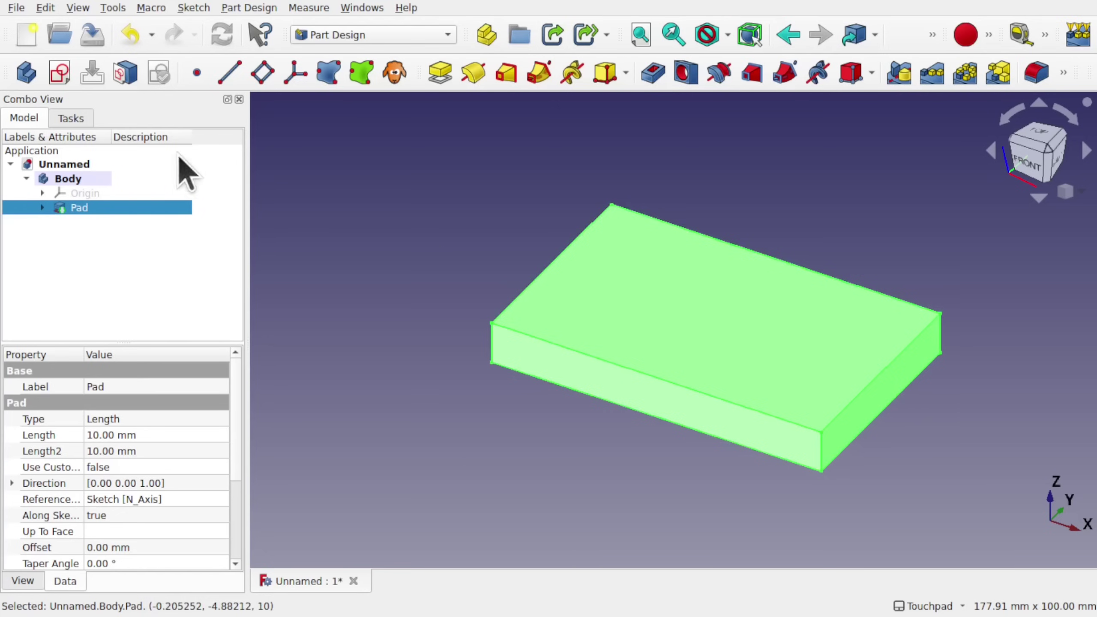
# - Create a new empty sketch attached to XY_Plane rather than the pad face
pyautogui.click(61, 79)
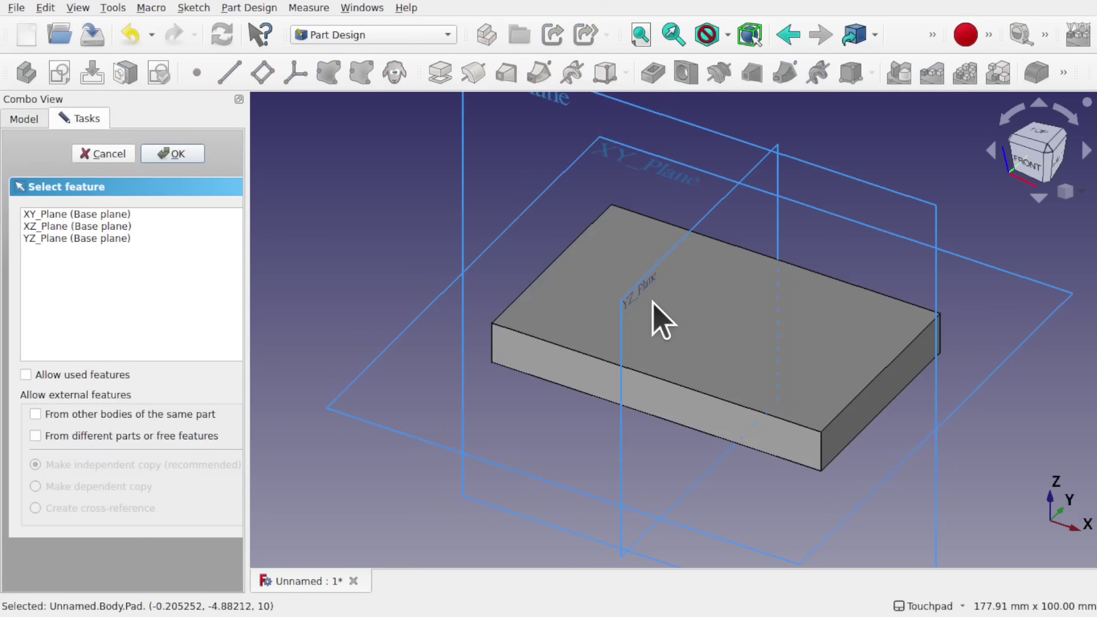
pyautogui.scroll(-1, 652, 302)
pyautogui.scroll(-2, 652, 303)
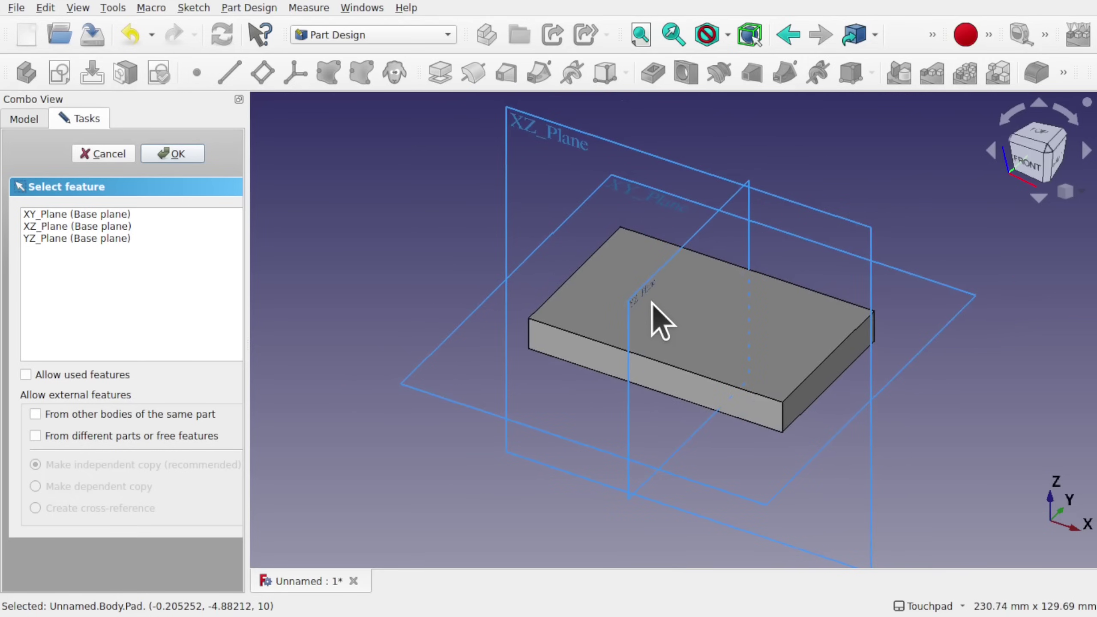
pyautogui.scroll(-1, 652, 302)
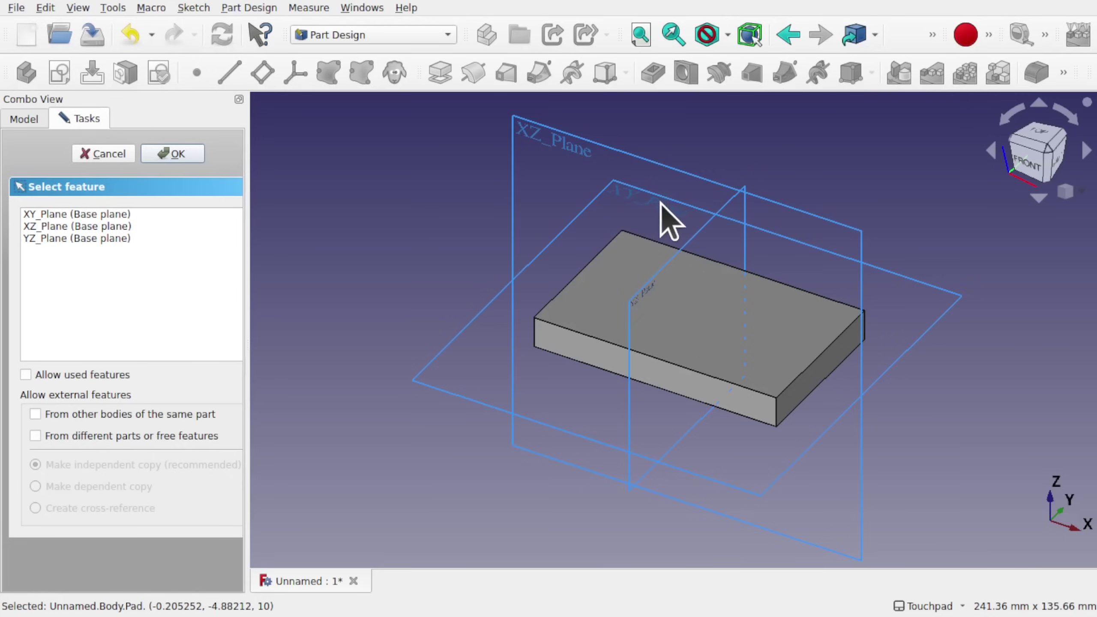
pyautogui.click(624, 245)
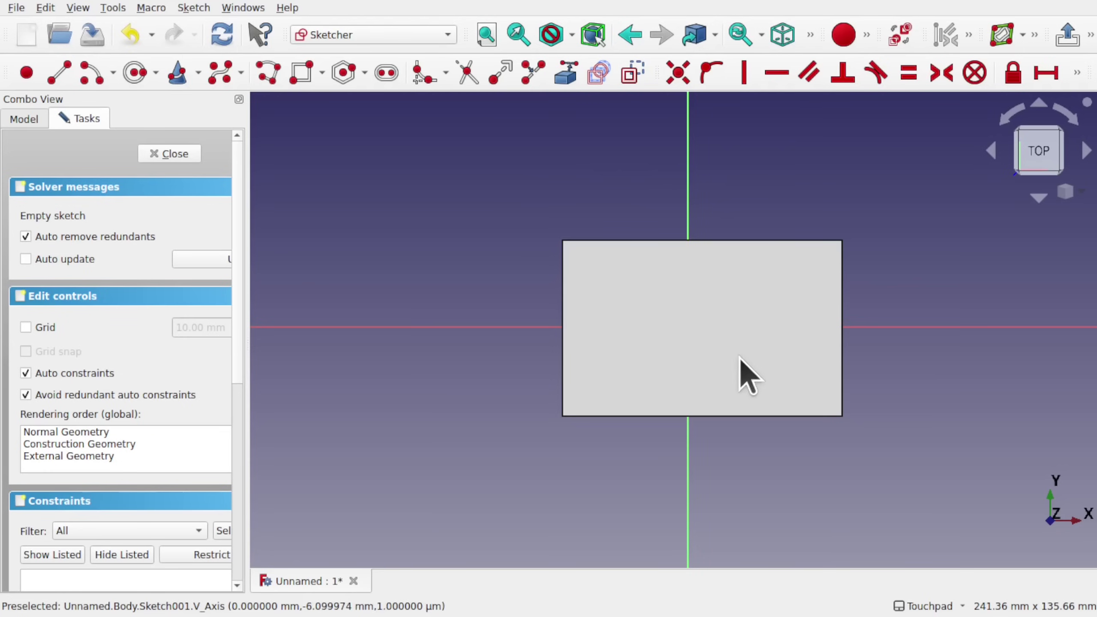
# - Draw a circle in the XY-plane sketch passing through the plate
pyautogui.keyDown('alt'); pyautogui.moveTo(734, 372); pyautogui.dragTo(679, 308); pyautogui.keyUp('alt')
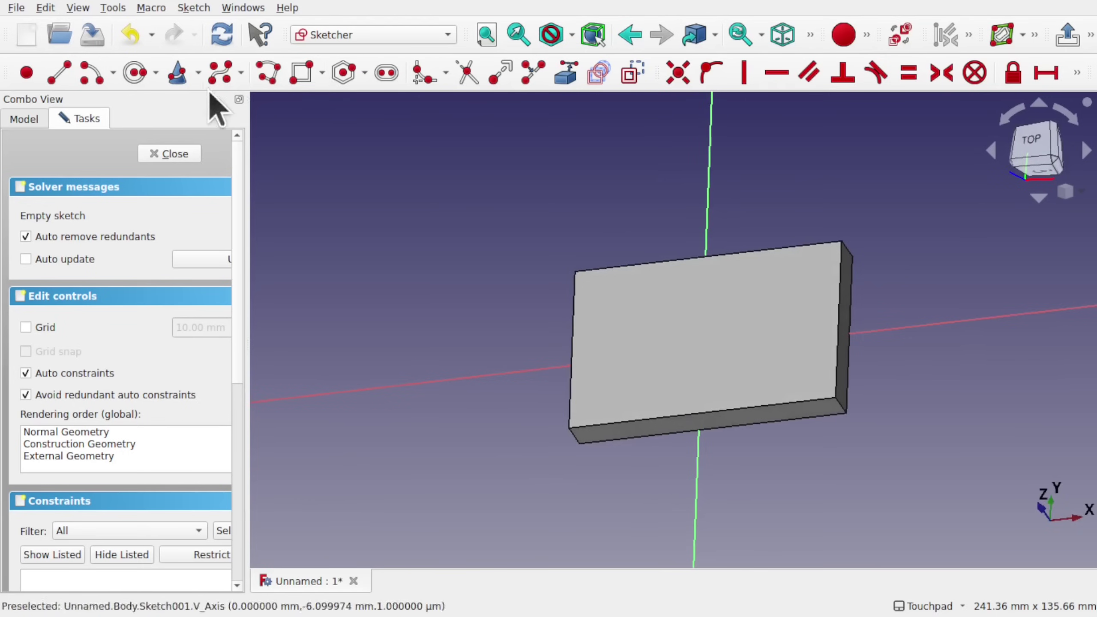
pyautogui.click(135, 73)
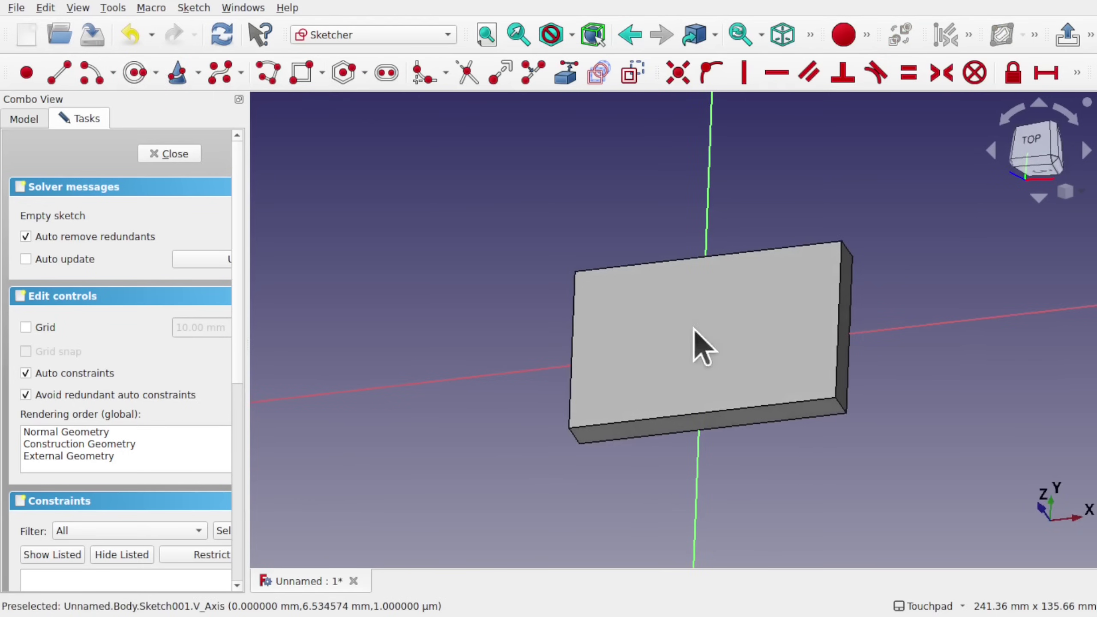
pyautogui.click(734, 352)
pyautogui.click(735, 353)
pyautogui.moveTo(735, 354)
pyautogui.keyDown('alt'); pyautogui.mouseDown()
pyautogui.moveTo(709, 261)
pyautogui.moveTo(694, 366)
pyautogui.moveTo(730, 183)
pyautogui.moveTo(693, 288)
pyautogui.moveTo(686, 281)
pyautogui.mouseUp(); pyautogui.keyUp('alt')
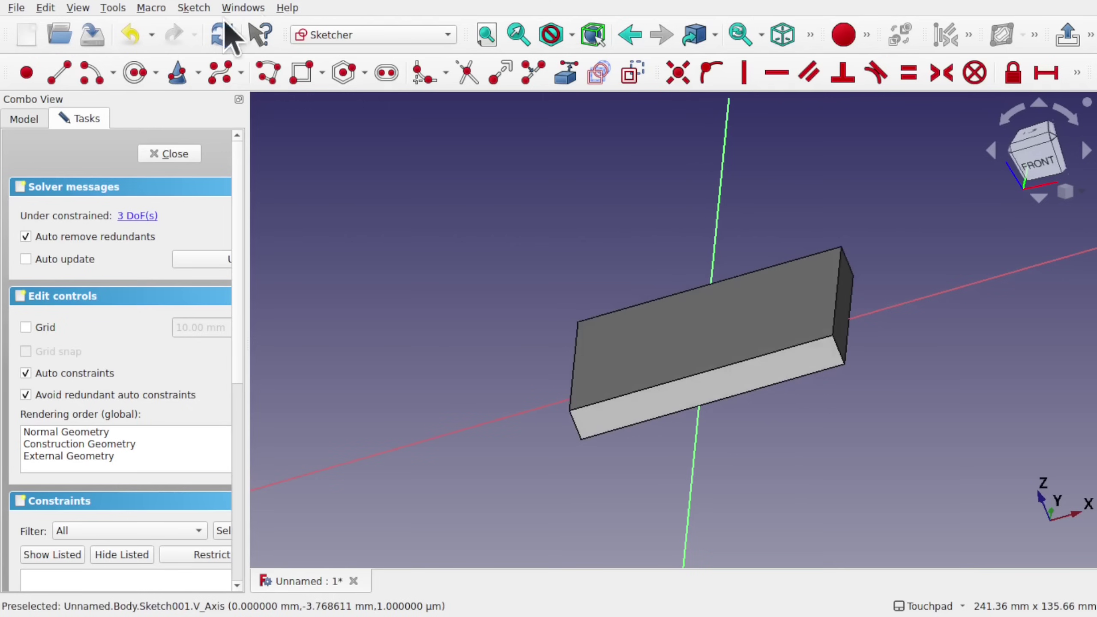
# - Show the sketch with Sketch > View section, then close the sketch
pyautogui.click(194, 7)
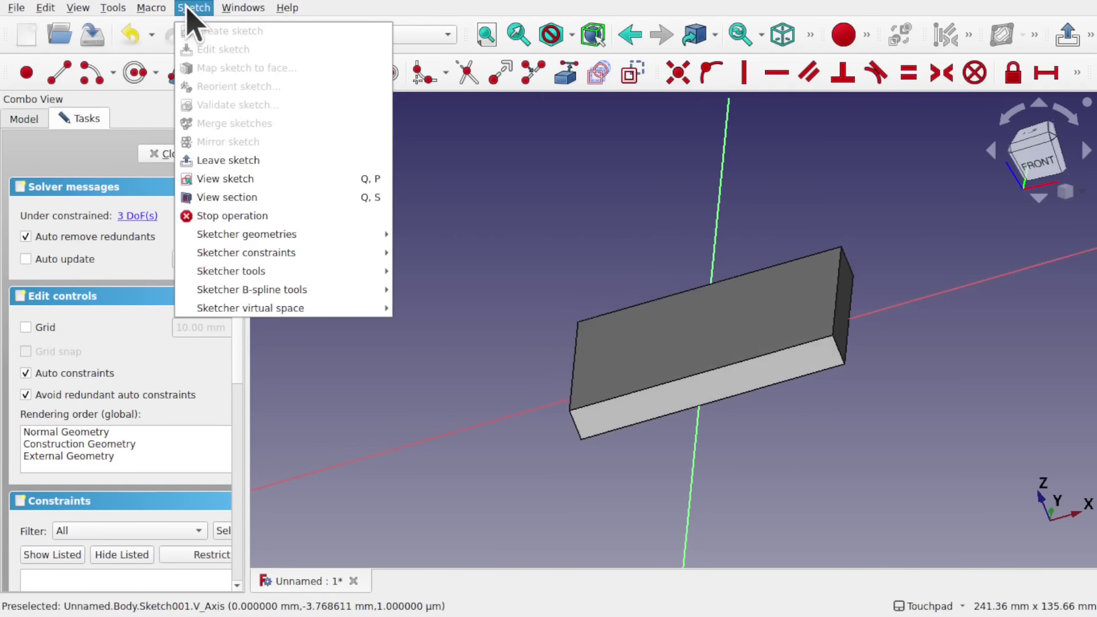
pyautogui.click(283, 198)
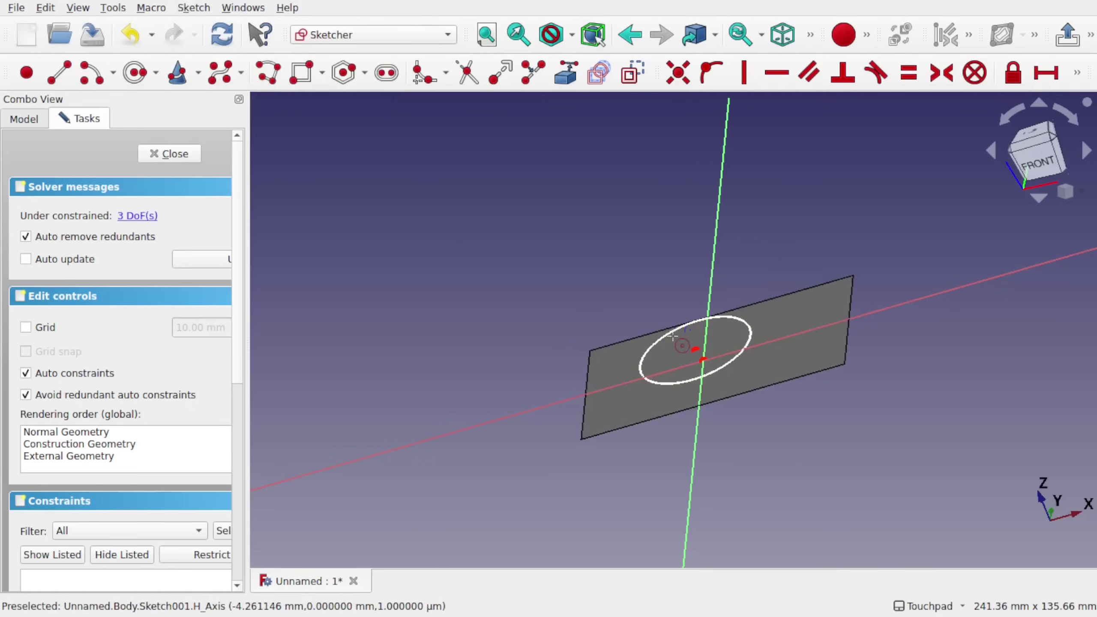
pyautogui.click(177, 155)
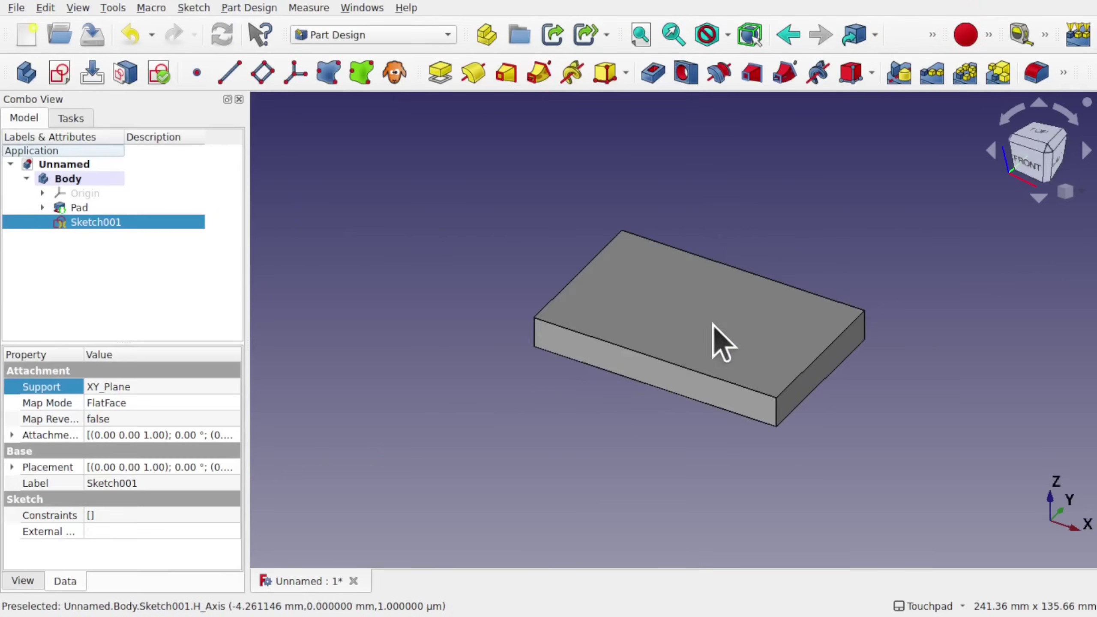
pyautogui.moveTo(713, 327)
pyautogui.mouseDown(button='middle')
pyautogui.moveTo(730, 188)
pyautogui.moveTo(759, 118)
pyautogui.moveTo(714, 316)
pyautogui.moveTo(704, 311)
pyautogui.mouseUp(button='middle')
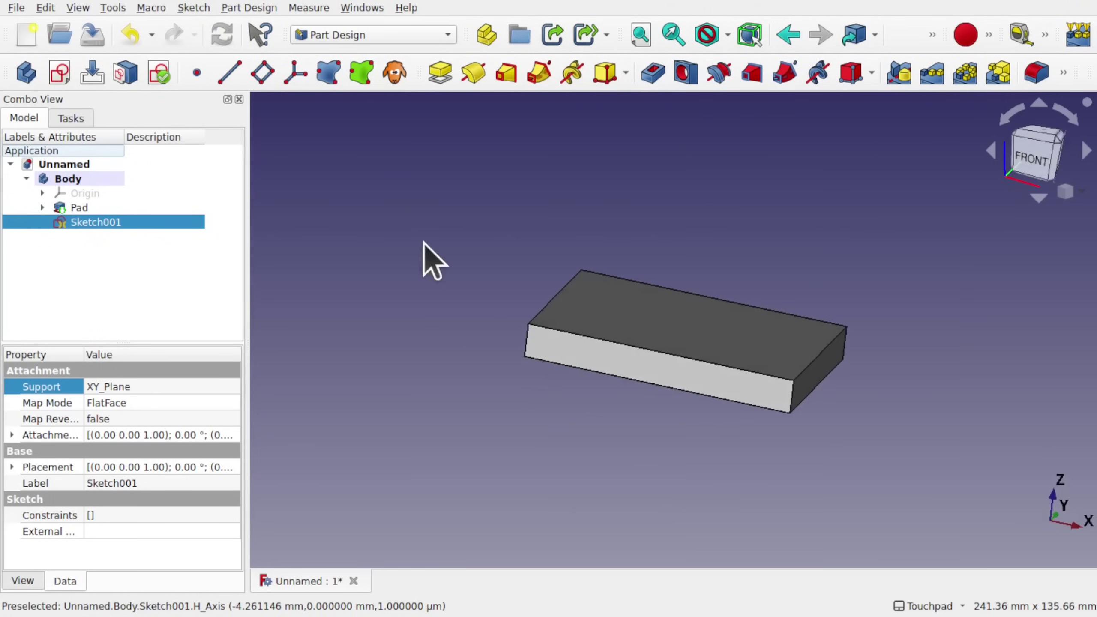
# - Change the circle sketch's Support from XY_Plane to the plate's top face Pad.Face6
pyautogui.click(12, 468)
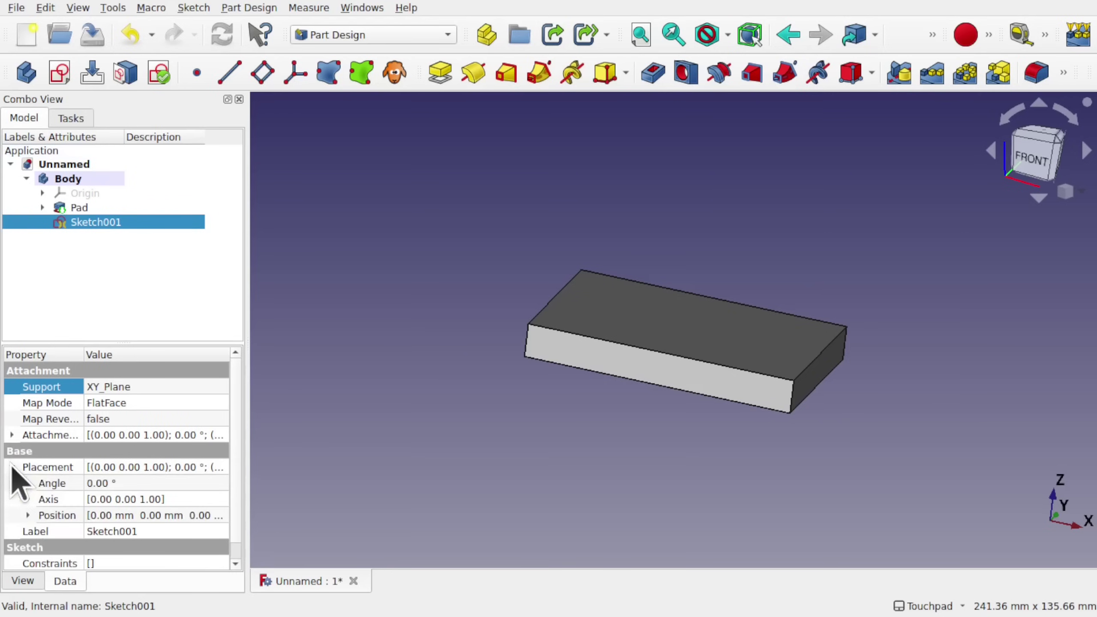
pyautogui.click(12, 468)
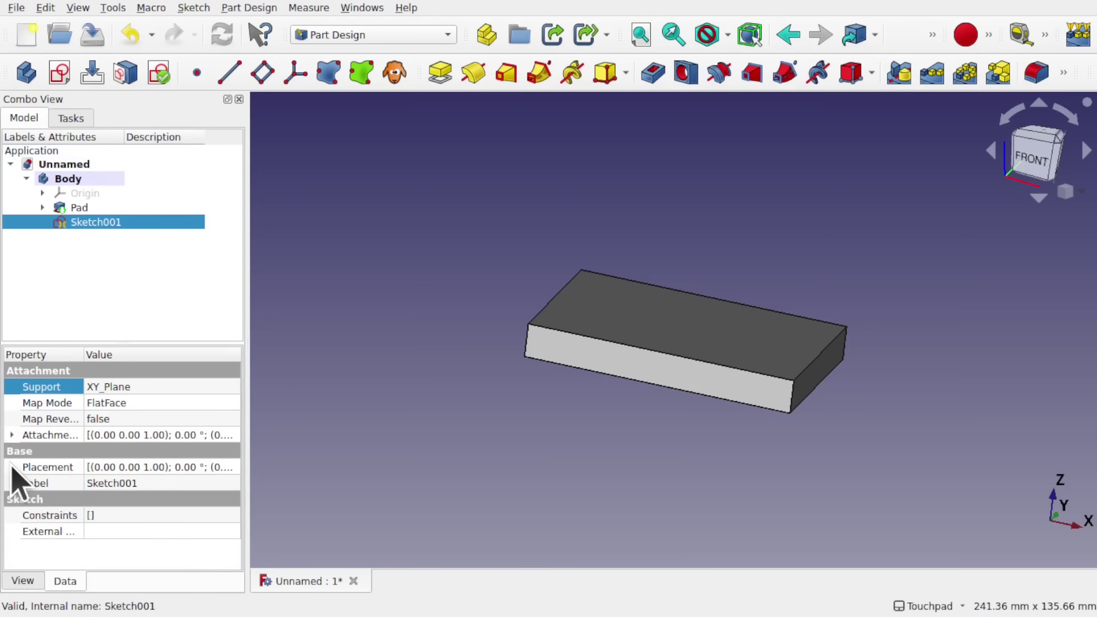
pyautogui.click(202, 386)
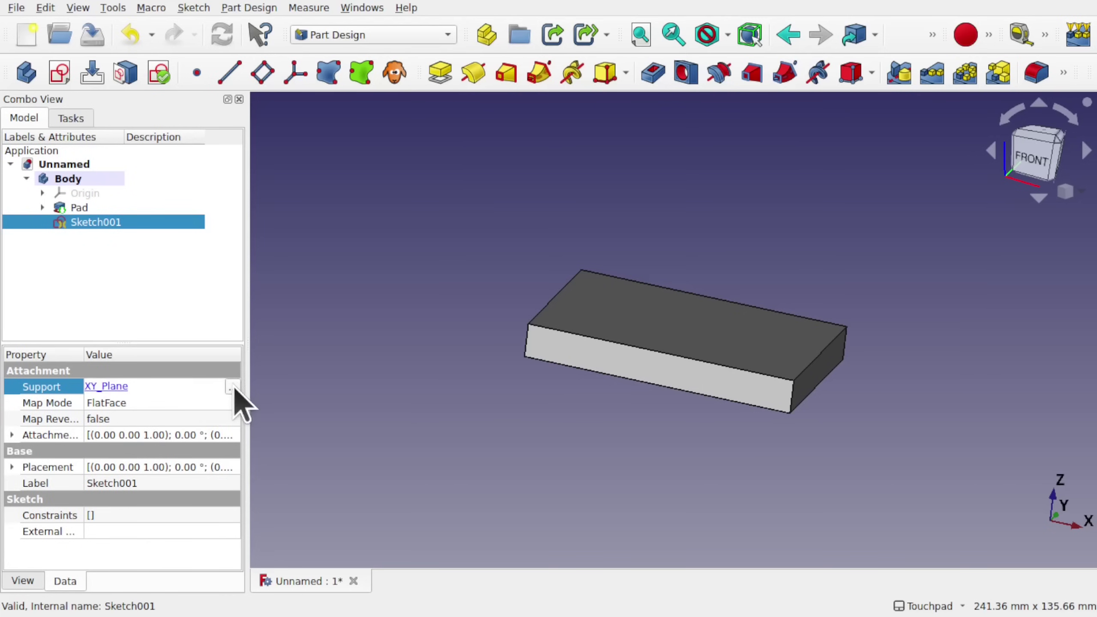
pyautogui.click(232, 387)
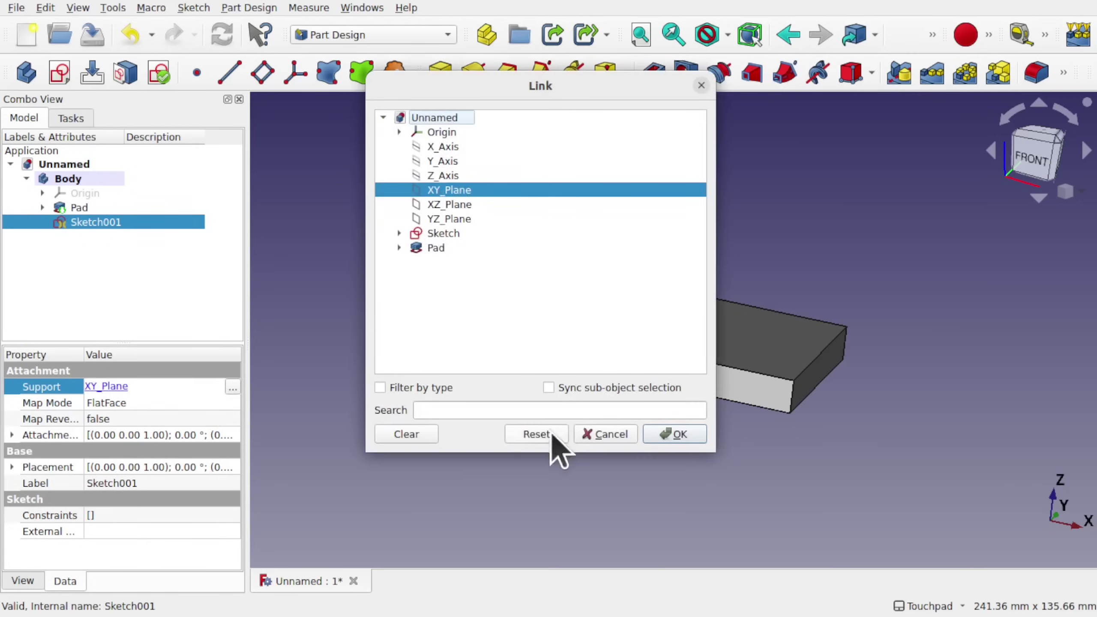
pyautogui.click(403, 436)
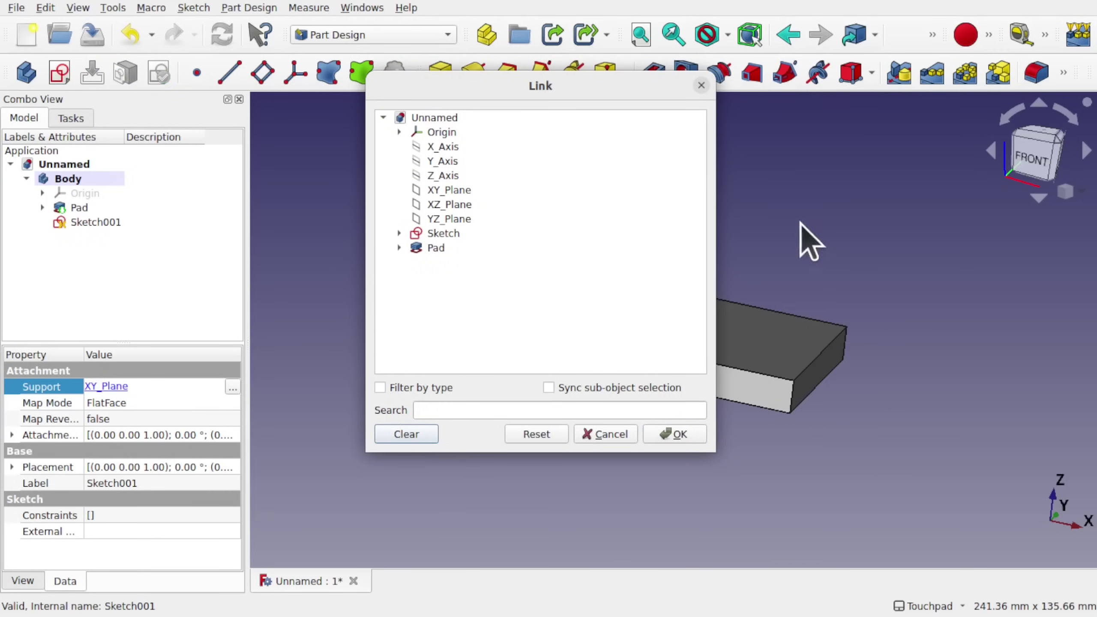
pyautogui.click(762, 346)
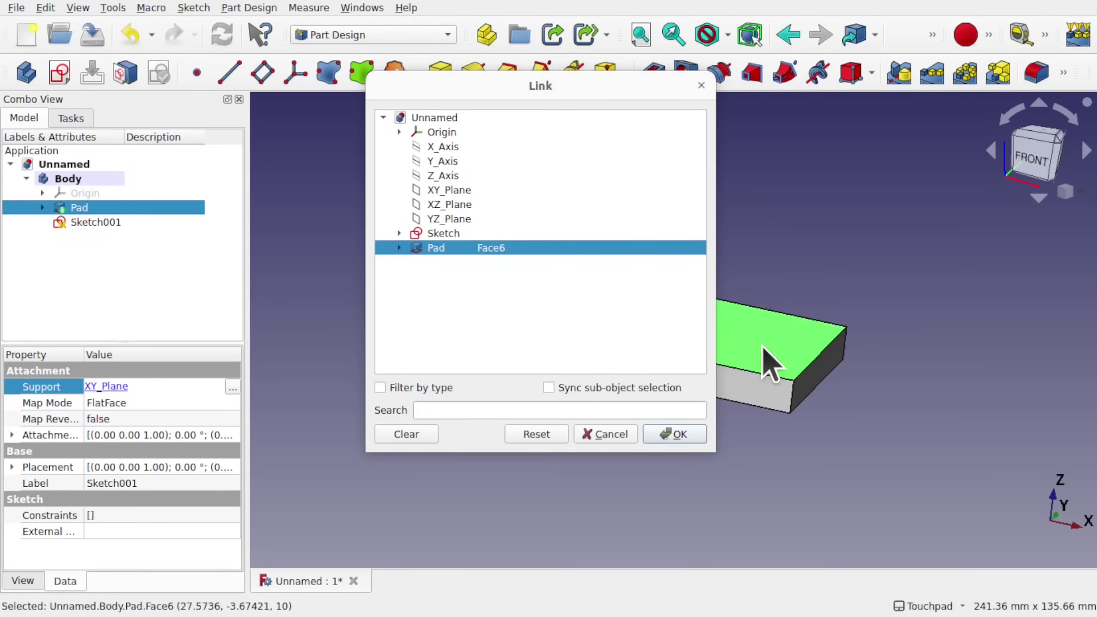
pyautogui.moveTo(592, 88); pyautogui.dragTo(452, 112)
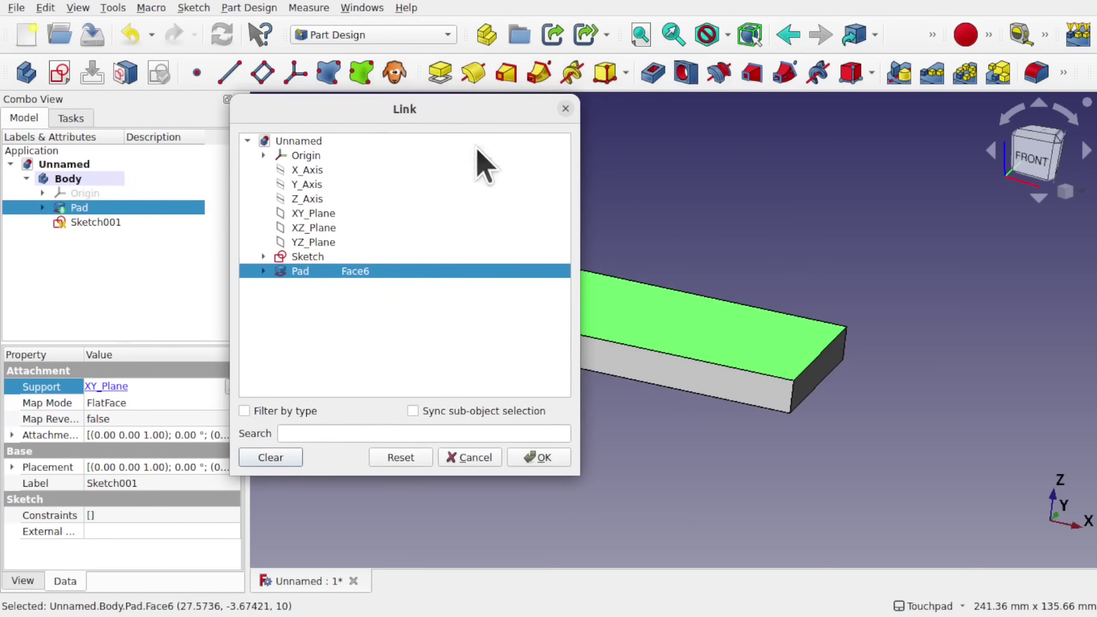
pyautogui.click(632, 342)
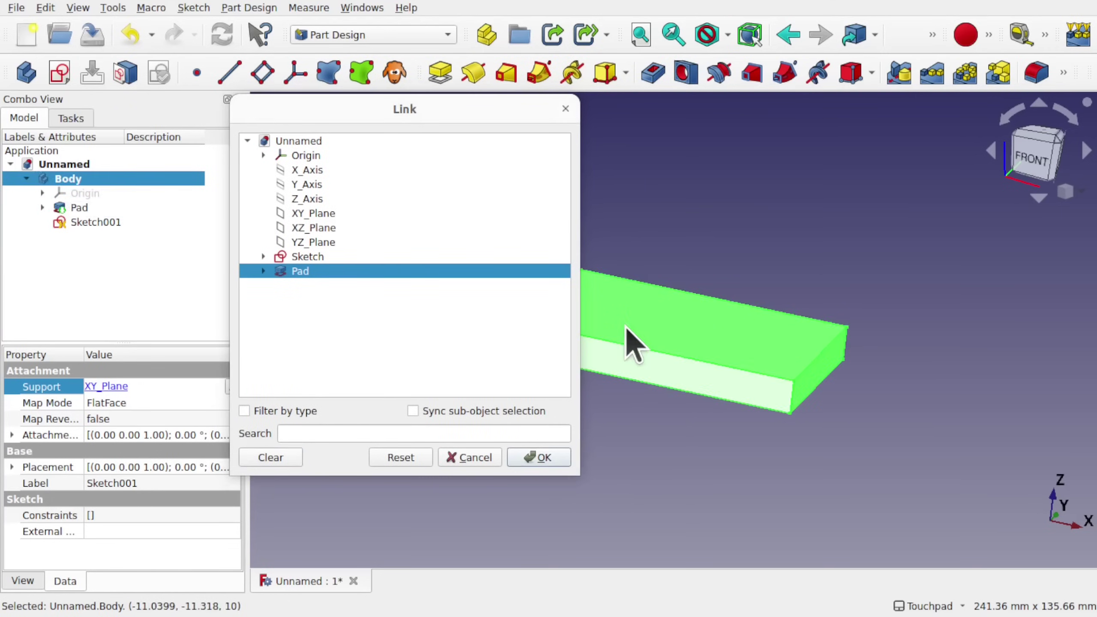
pyautogui.click(671, 333)
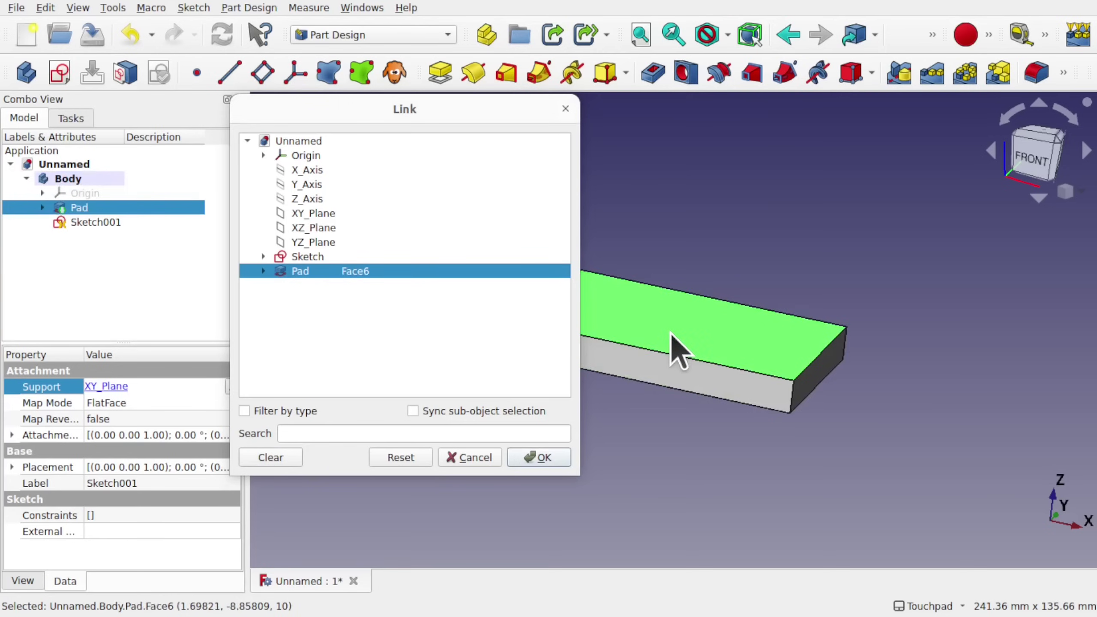
pyautogui.click(541, 460)
# - Pad the circle sketch 10 mm into a round boss
pyautogui.moveTo(803, 264); pyautogui.dragTo(720, 423, button='middle')
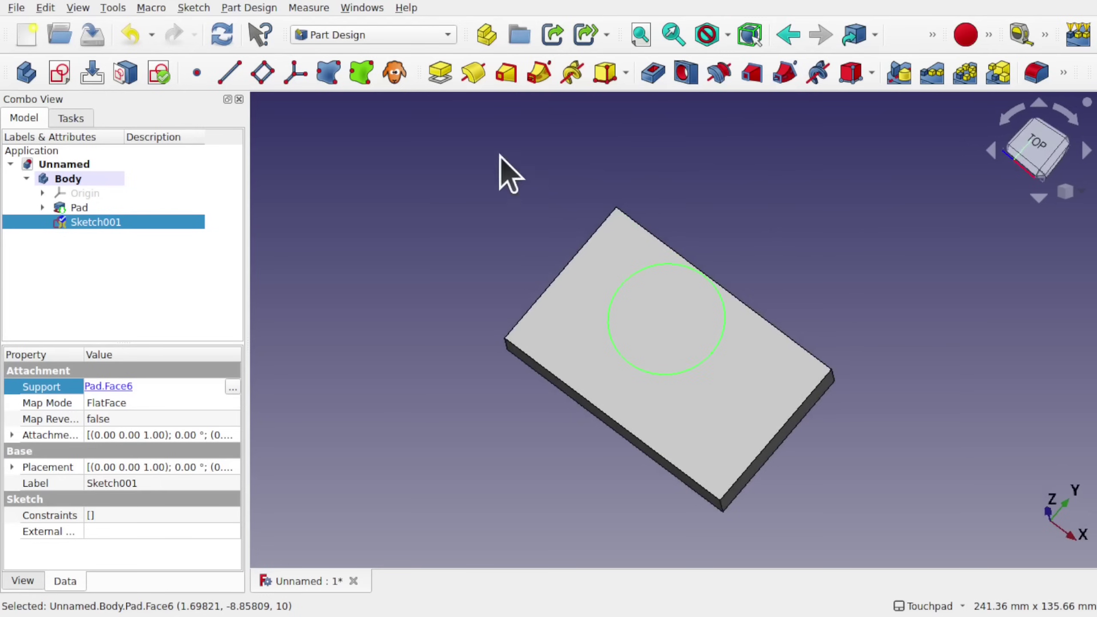
pyautogui.click(441, 70)
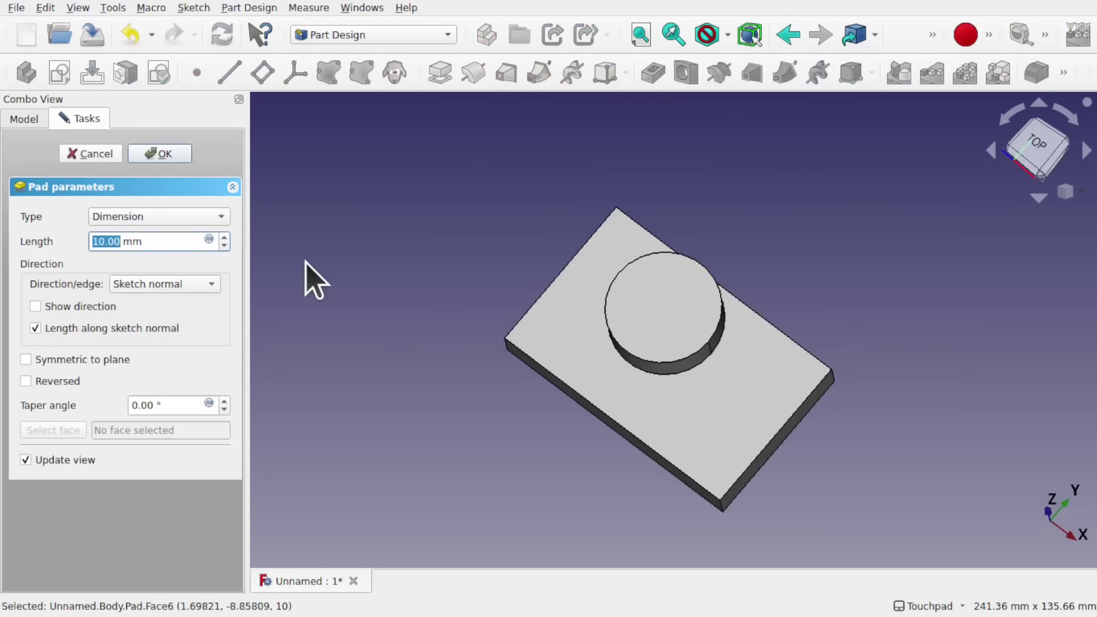
pyautogui.click(159, 153)
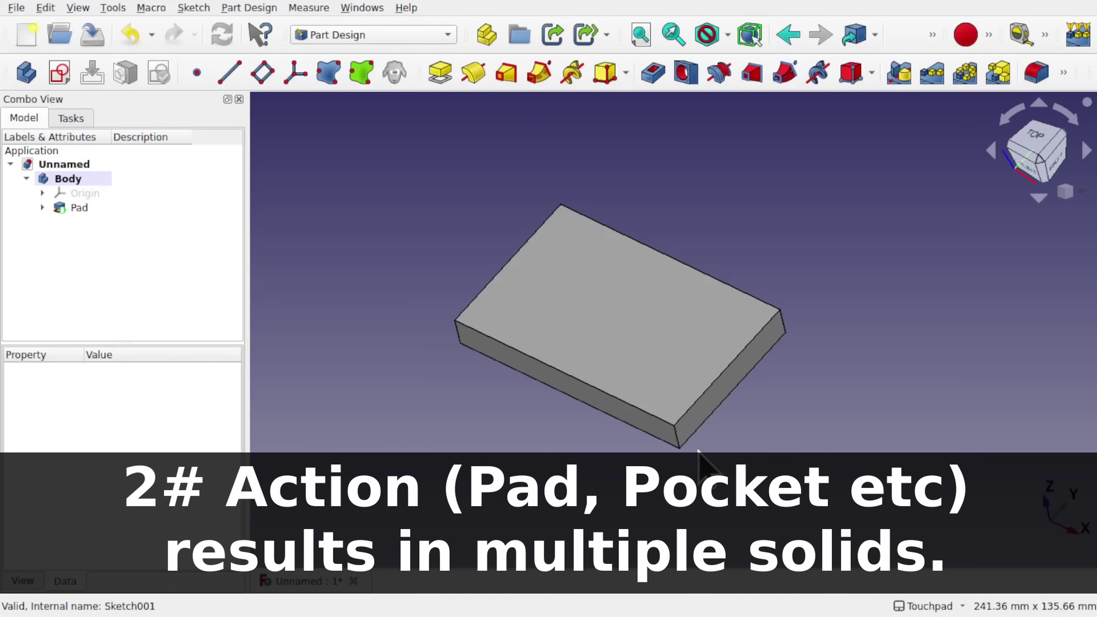
# - Orbit to the plate's front side and select that face
pyautogui.moveTo(697, 449); pyautogui.dragTo(616, 398, button='middle')
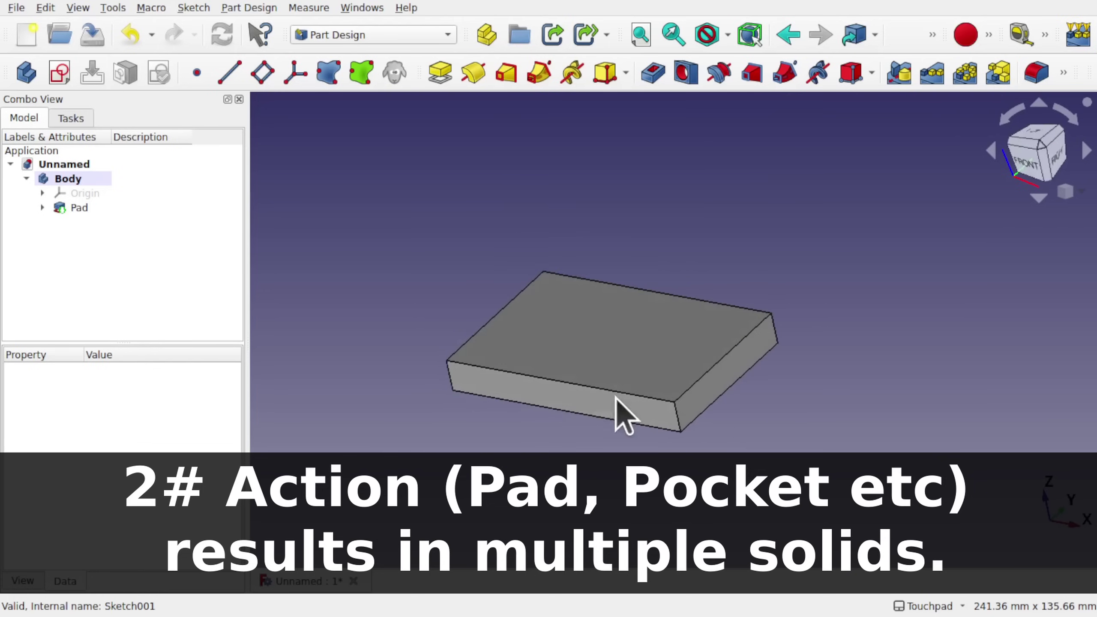
pyautogui.click(577, 404)
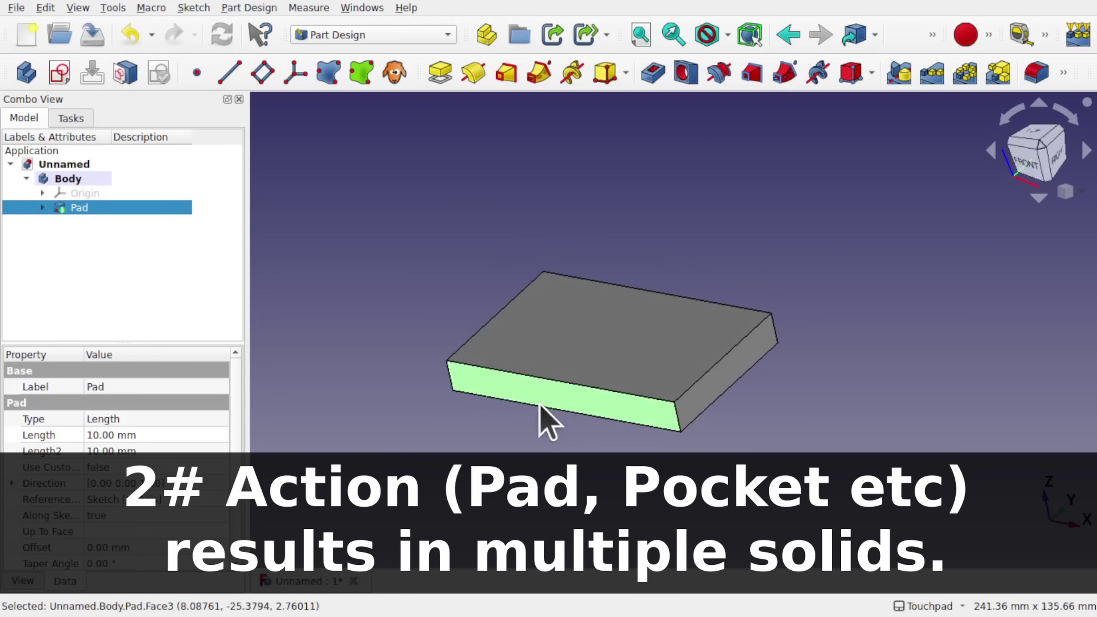
# - Start a sketch on the front face, linking the plate's top edge as external geometry
pyautogui.click(61, 78)
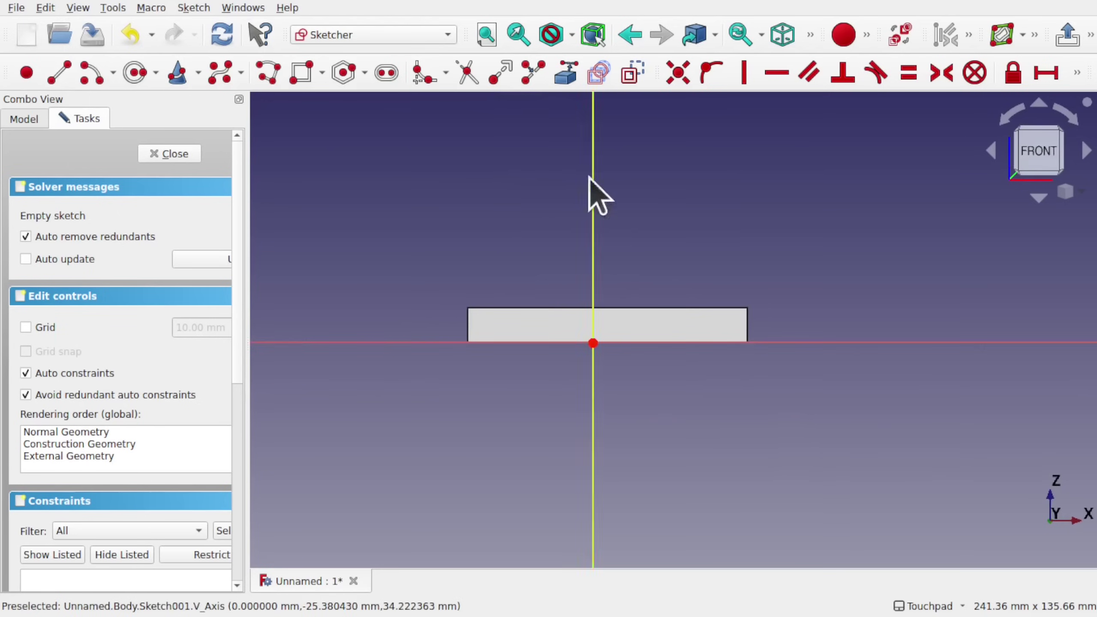
pyautogui.click(566, 73)
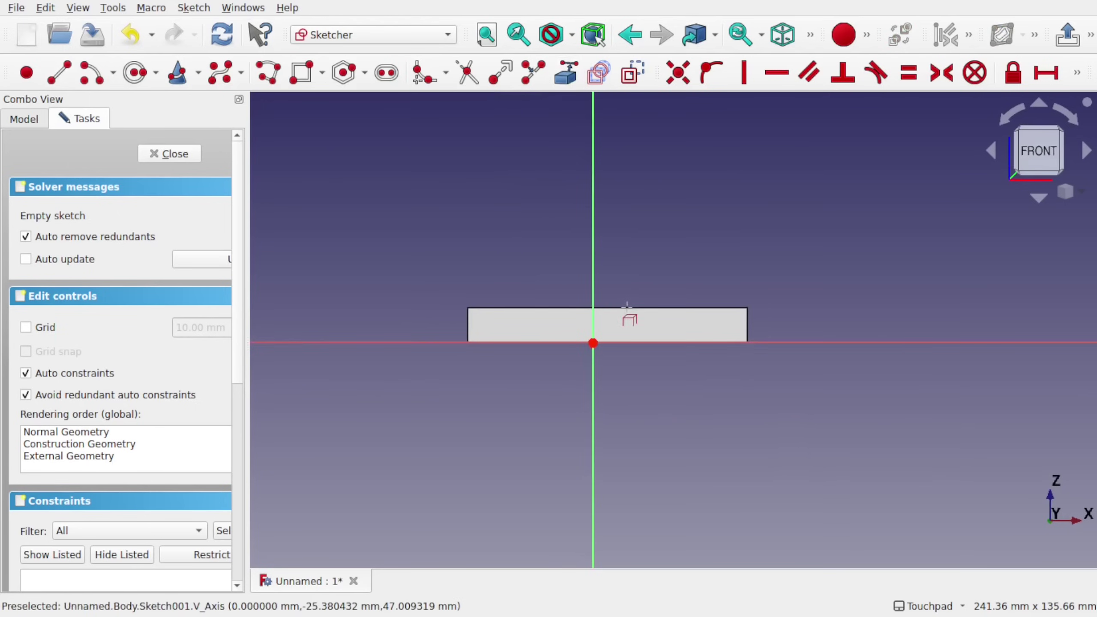
pyautogui.click(627, 306)
pyautogui.scroll(2, 686, 267)
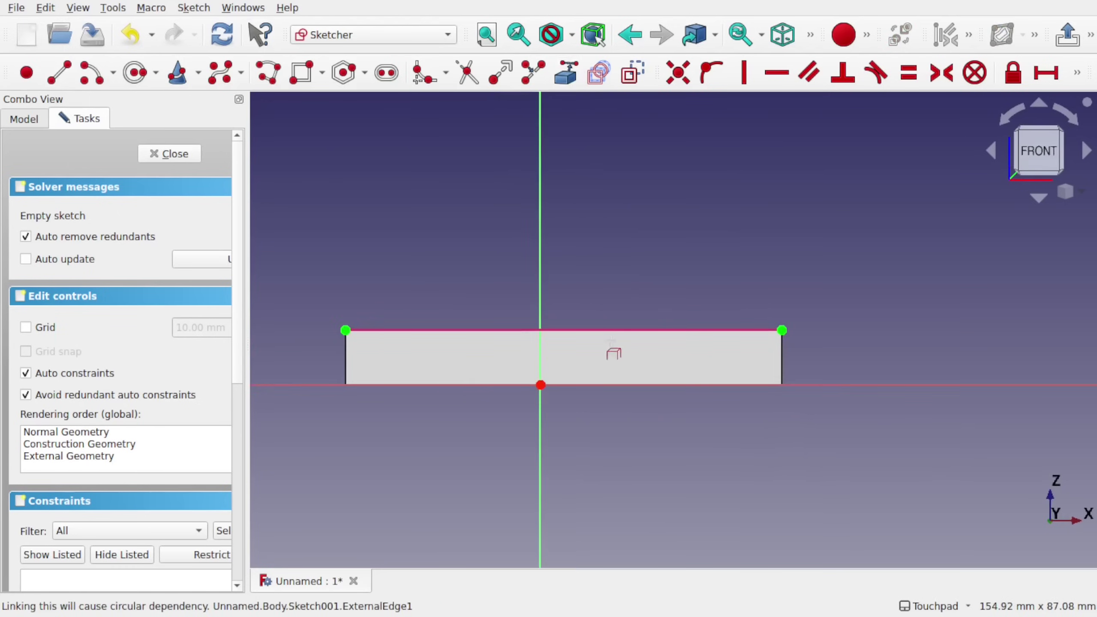
pyautogui.press('0')
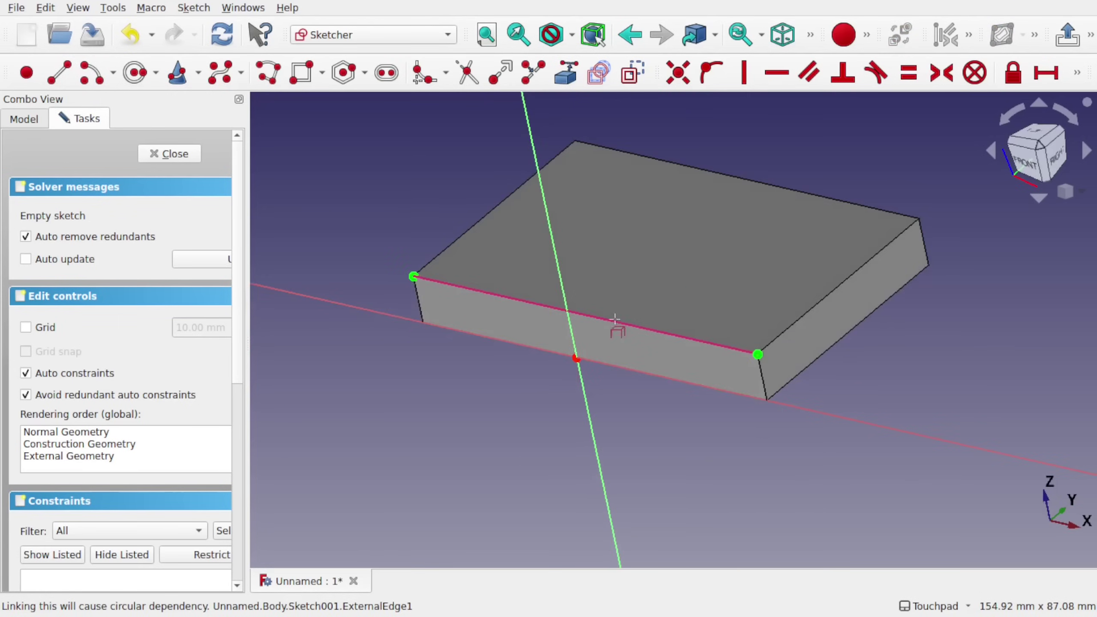
pyautogui.press('1')
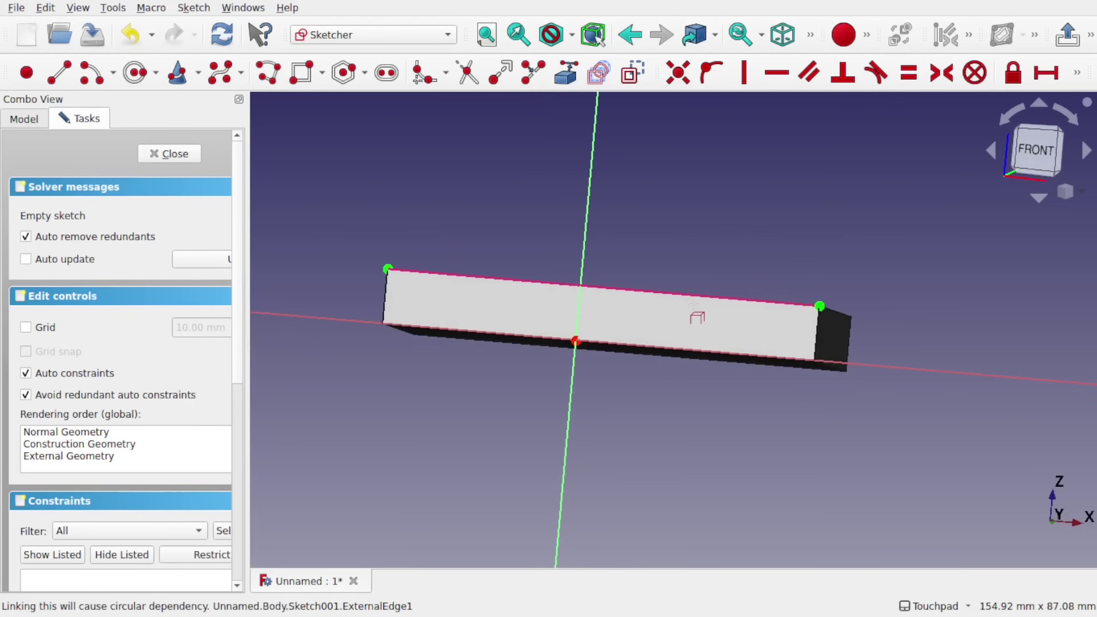
pyautogui.moveTo(694, 305); pyautogui.dragTo(677, 280, button='middle')
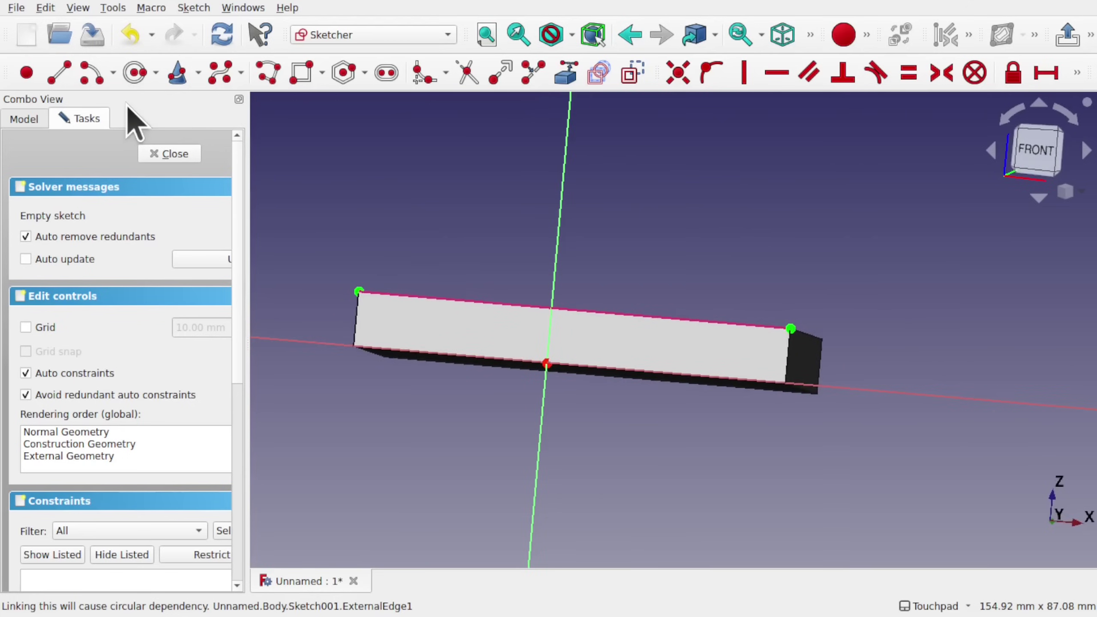
# - Draw a small rectangle against the top edge and close the sketch
pyautogui.click(302, 74)
pyautogui.click(691, 257)
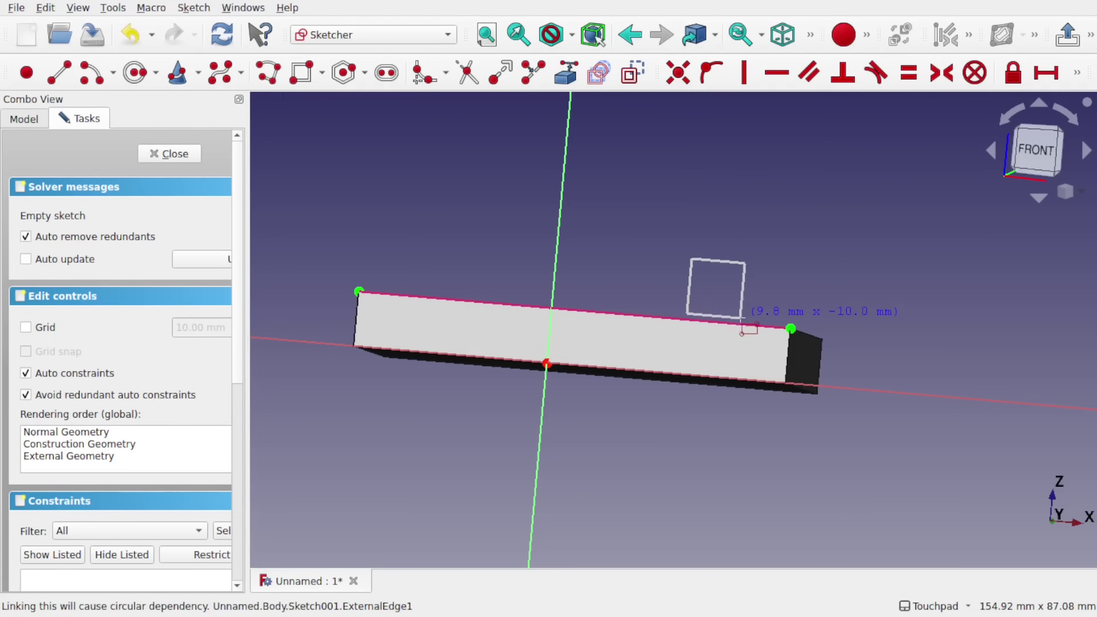
pyautogui.click(741, 319)
pyautogui.moveTo(741, 319); pyautogui.dragTo(721, 273, button='middle')
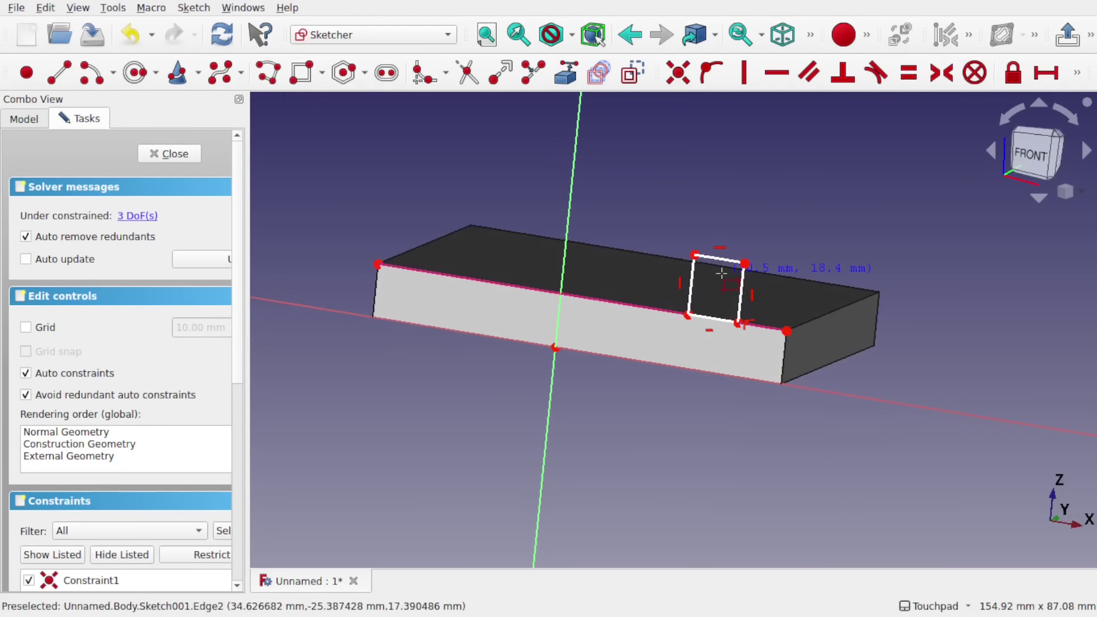
pyautogui.click(197, 158)
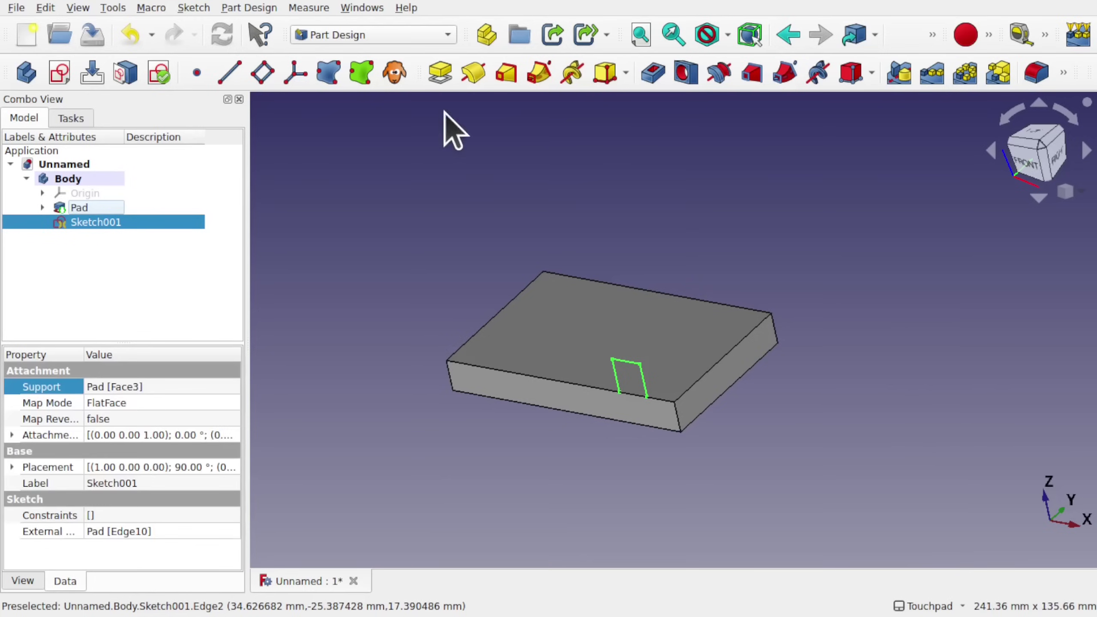
# - Pad the rectangle sketch 10 mm as a tab, toggling Reversed on the pad
pyautogui.click(442, 74)
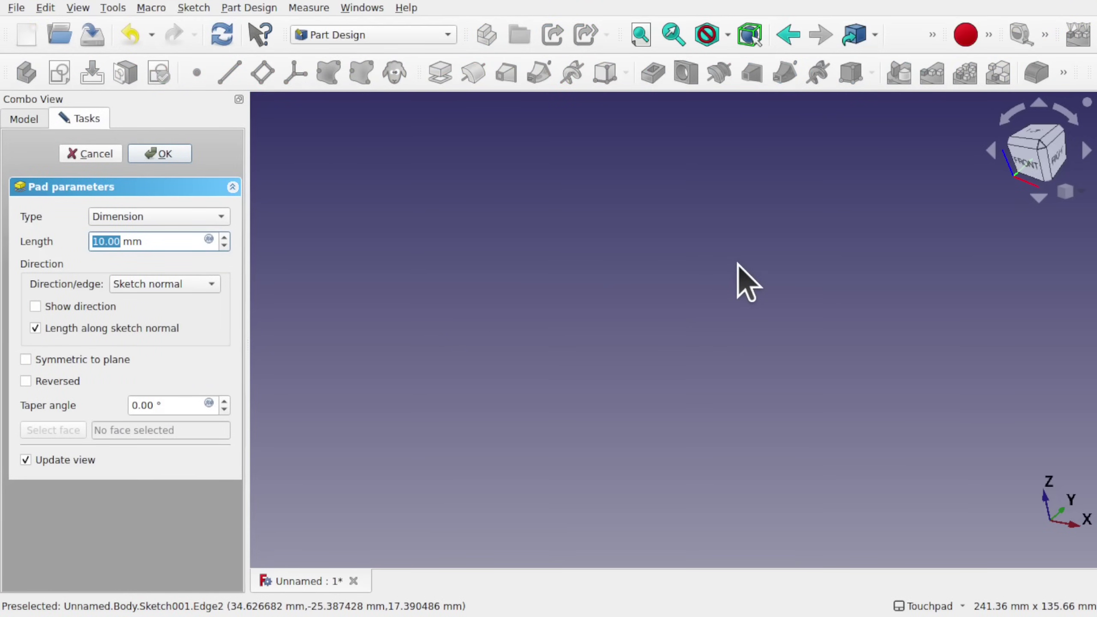
pyautogui.click(641, 35)
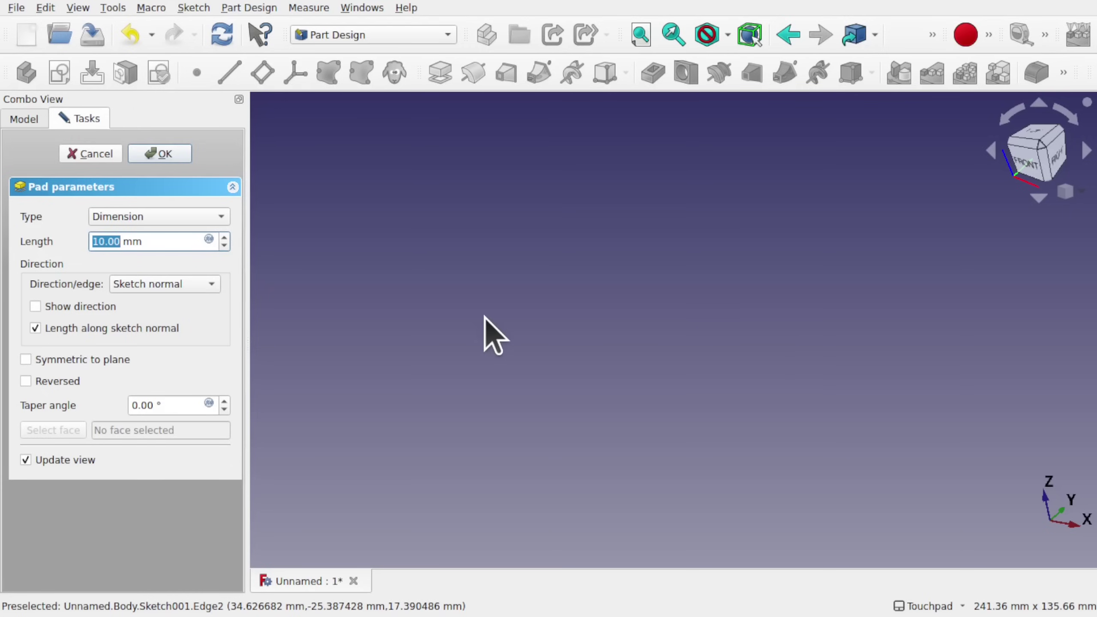
pyautogui.click(44, 381)
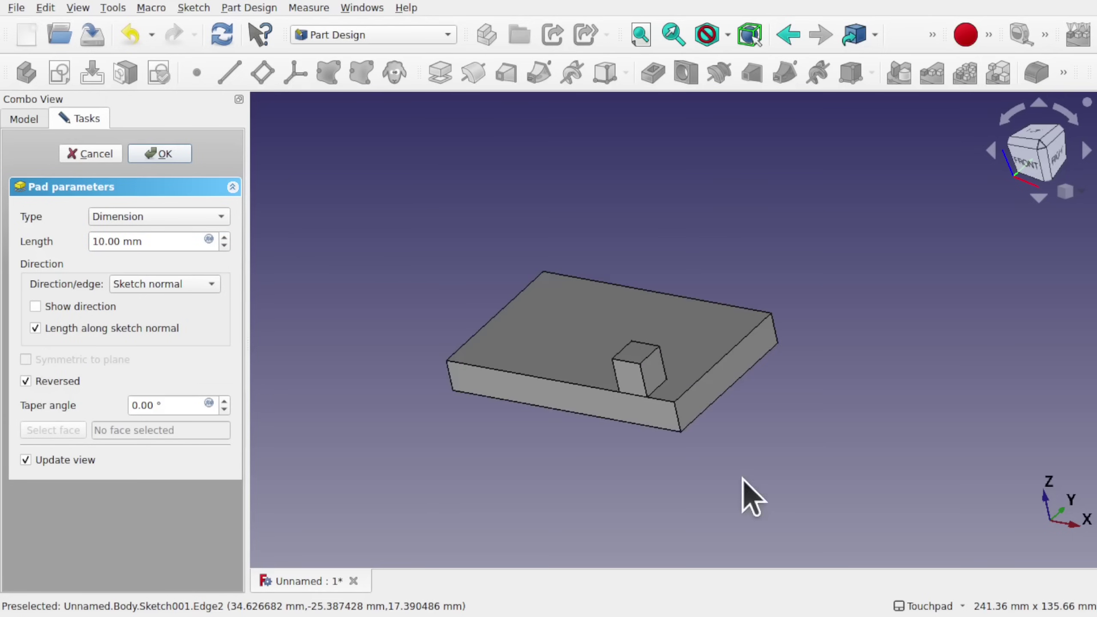
# - Inspect the tab from the right side, zooming in close
pyautogui.moveTo(674, 452); pyautogui.dragTo(633, 381)
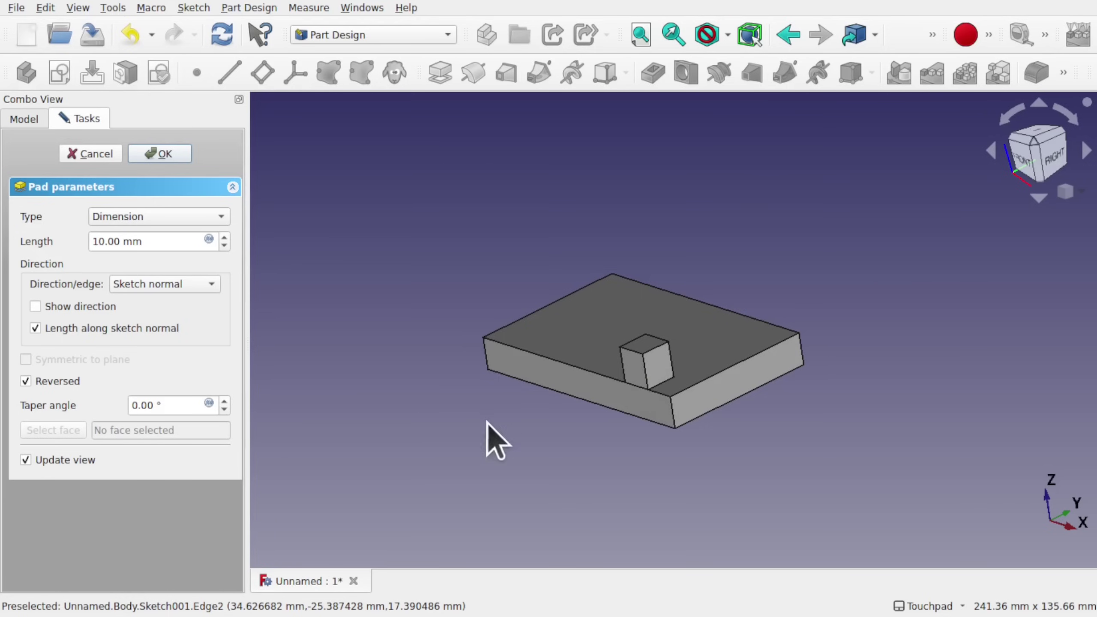
pyautogui.moveTo(649, 375)
pyautogui.mouseDown()
pyautogui.moveTo(575, 379)
pyautogui.moveTo(662, 369)
pyautogui.mouseUp()
pyautogui.scroll(5, 663, 372)
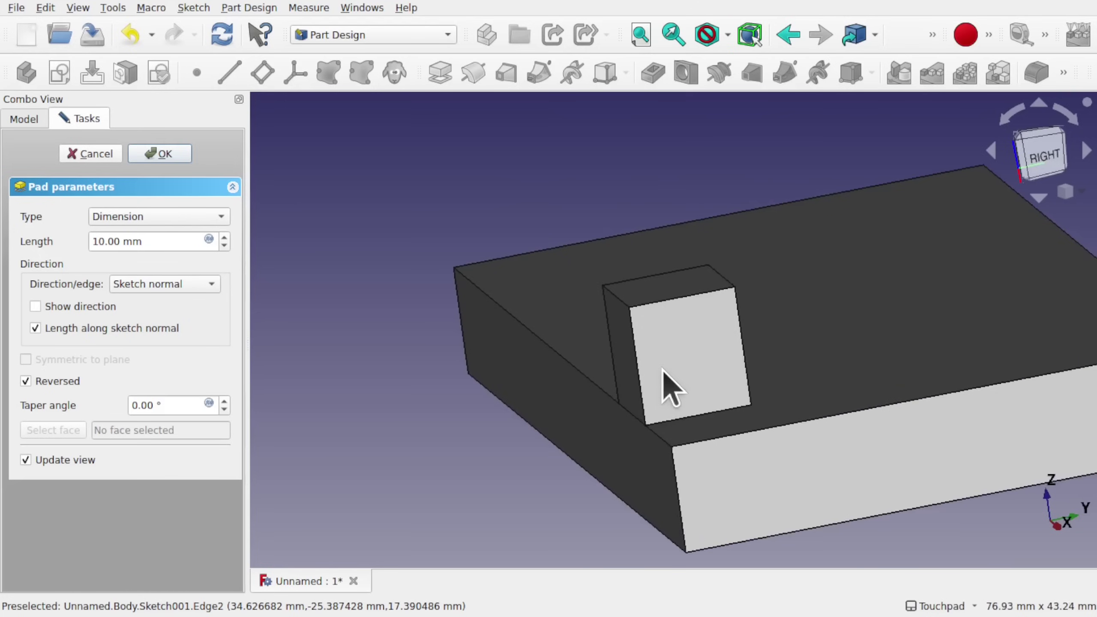
pyautogui.scroll(-1, 663, 371)
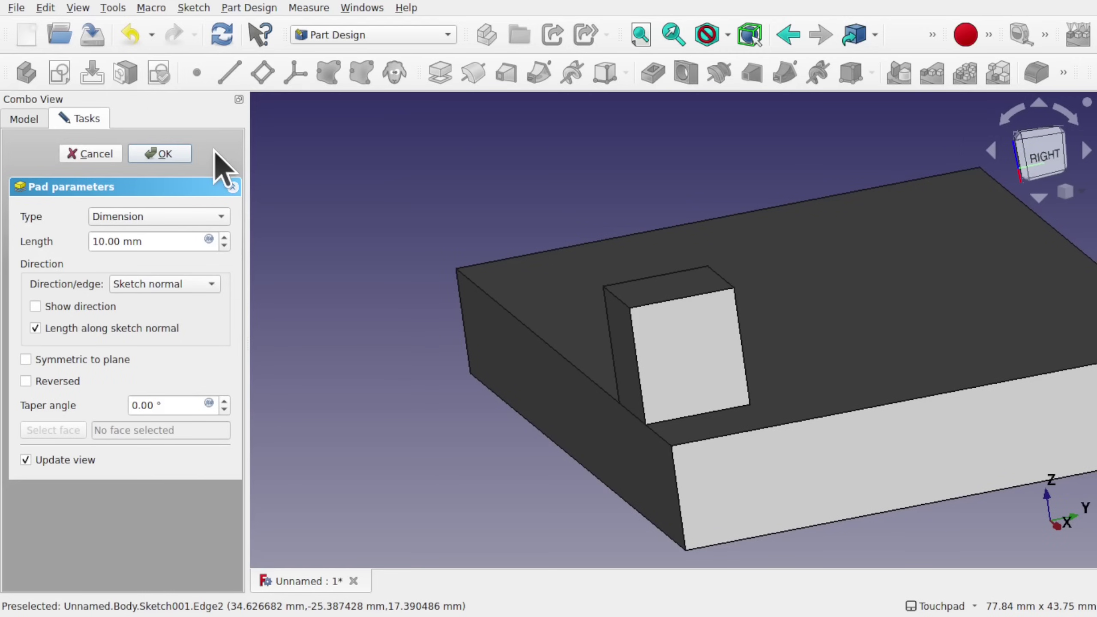
# - Try the tab pad, dismiss the multiple-solids error, cancel the pad, and select Sketch001
pyautogui.click(174, 158)
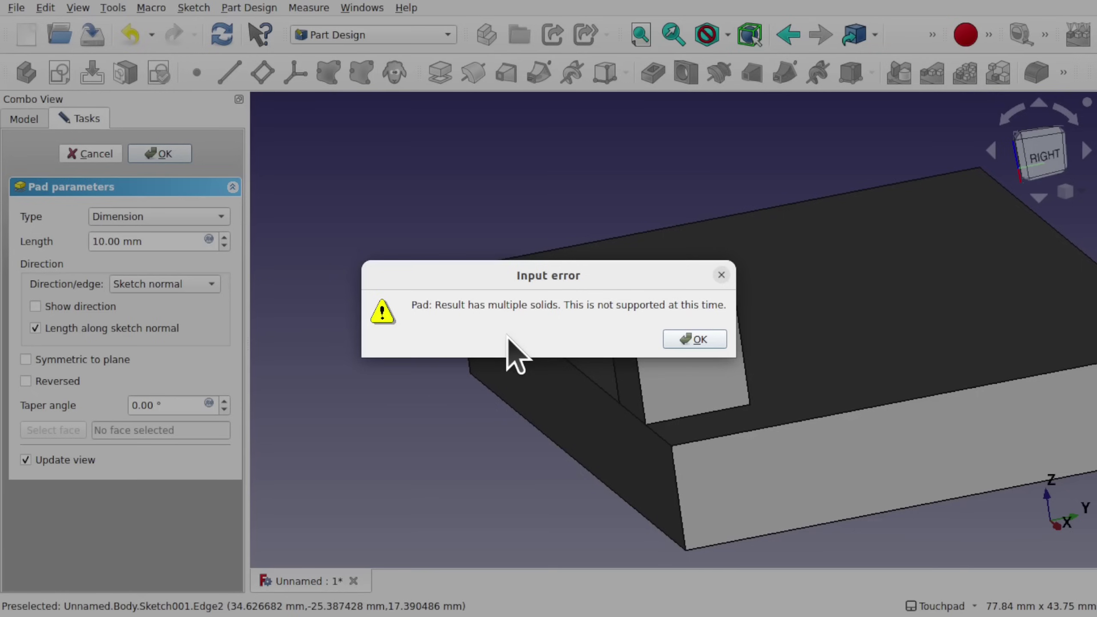
pyautogui.click(693, 340)
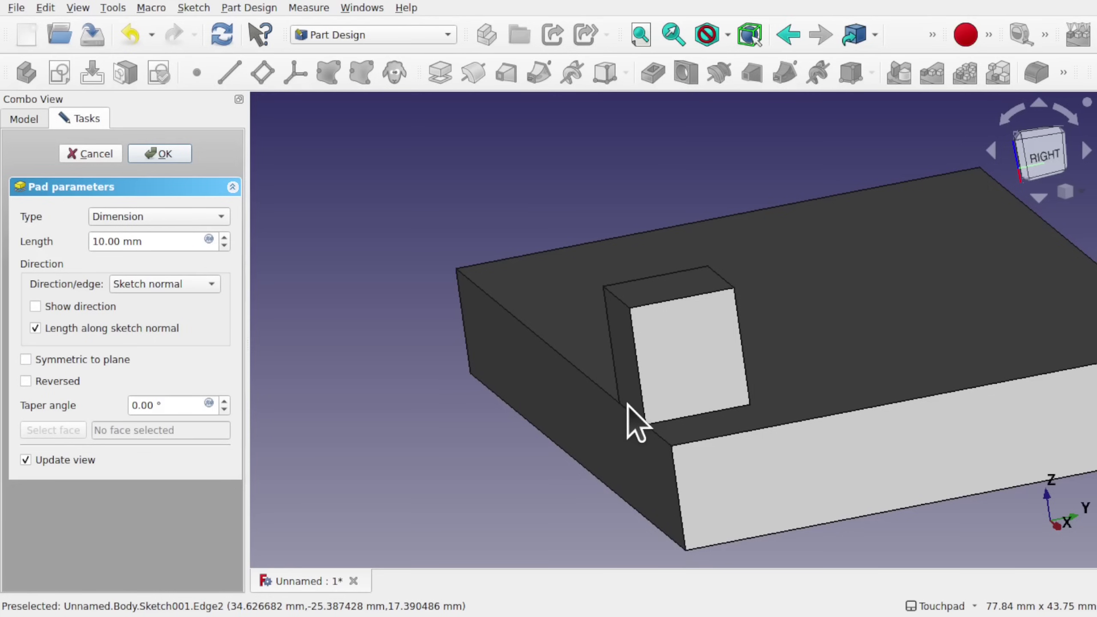
pyautogui.click(103, 155)
pyautogui.click(96, 222)
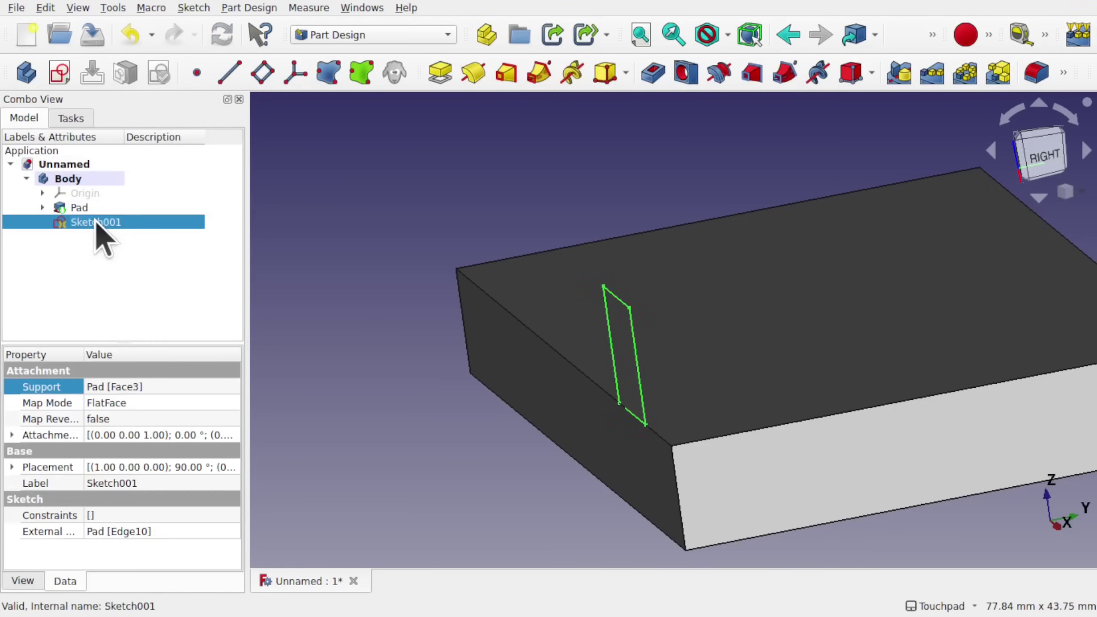
# - In Sketch001, drag the tab rectangle's bottom corners down onto the plate's top edge and close the sketch
pyautogui.doubleClick(96, 222)
pyautogui.scroll(5, 587, 449)
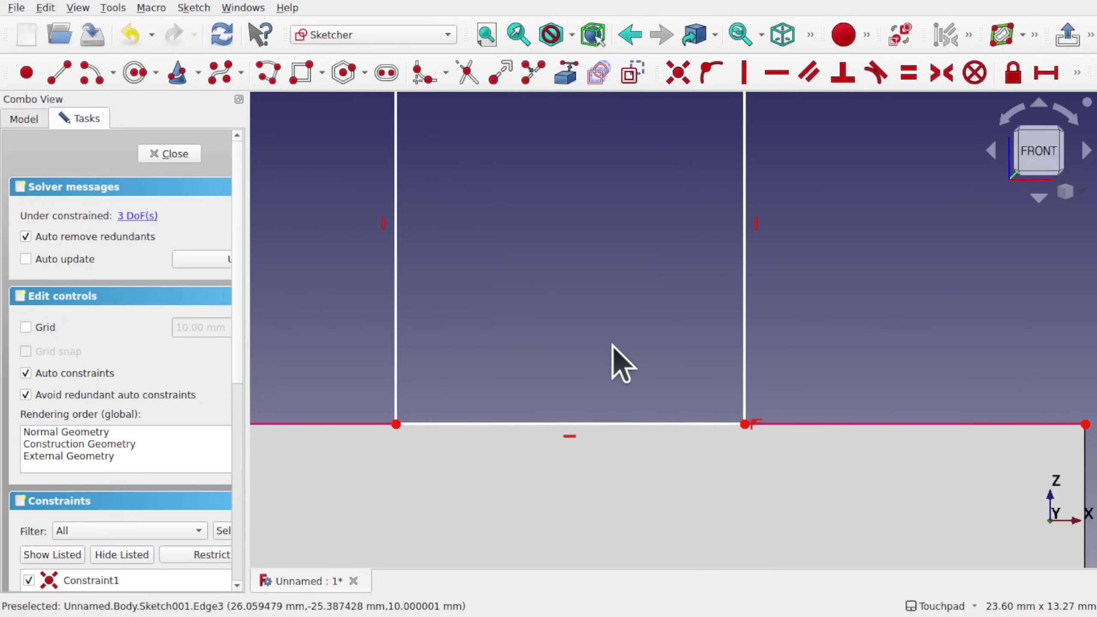
pyautogui.scroll(-3, 612, 346)
pyautogui.scroll(1, 612, 346)
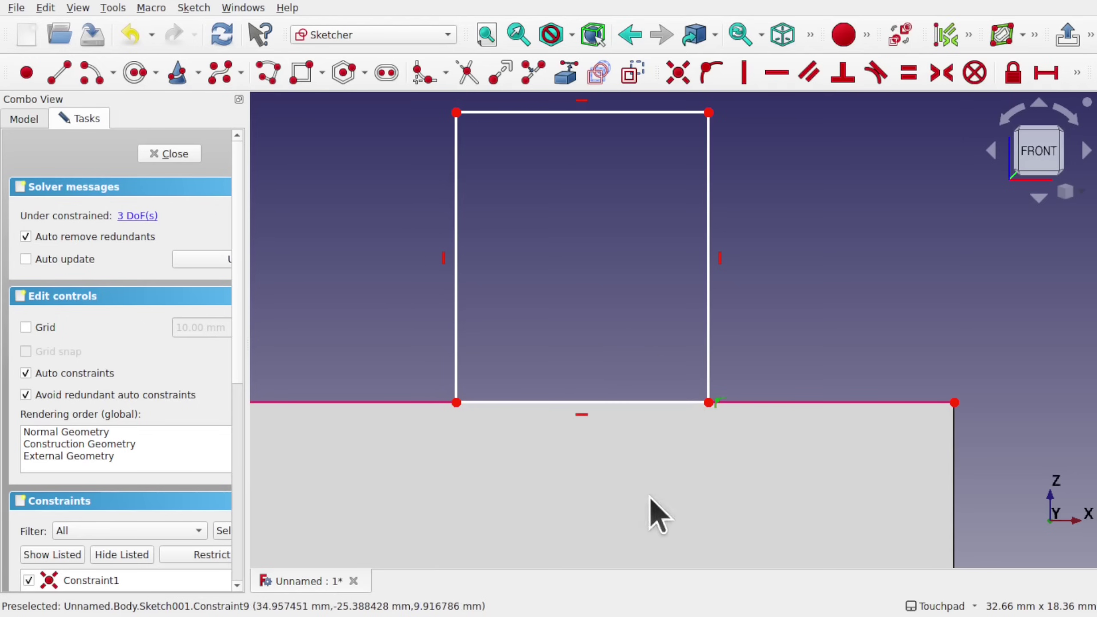
pyautogui.scroll(2, 648, 415)
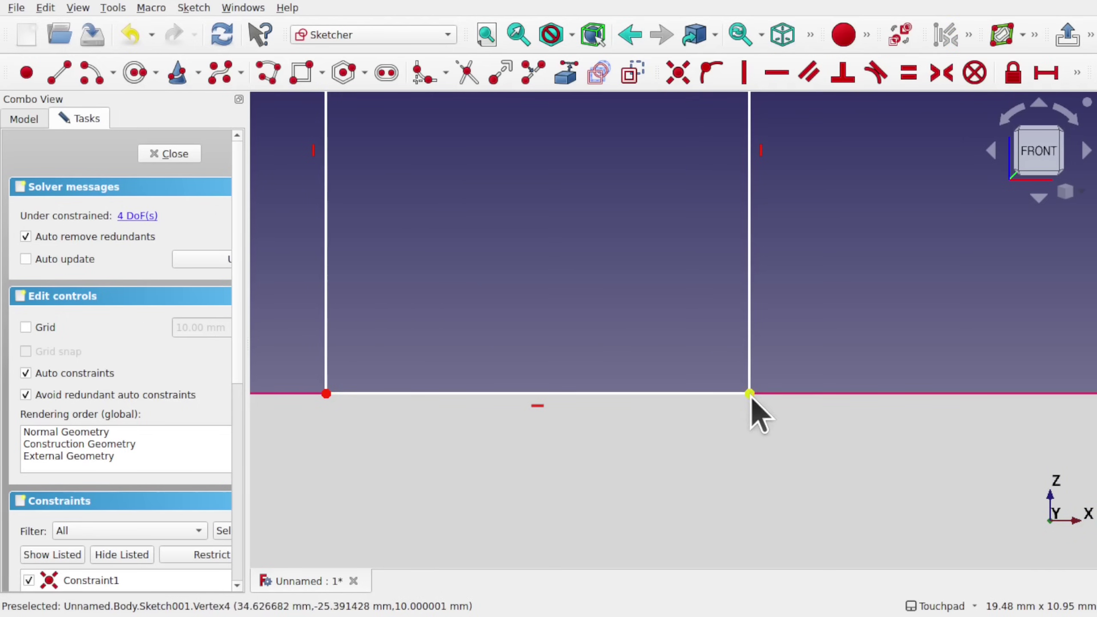
pyautogui.moveTo(749, 394); pyautogui.dragTo(750, 391)
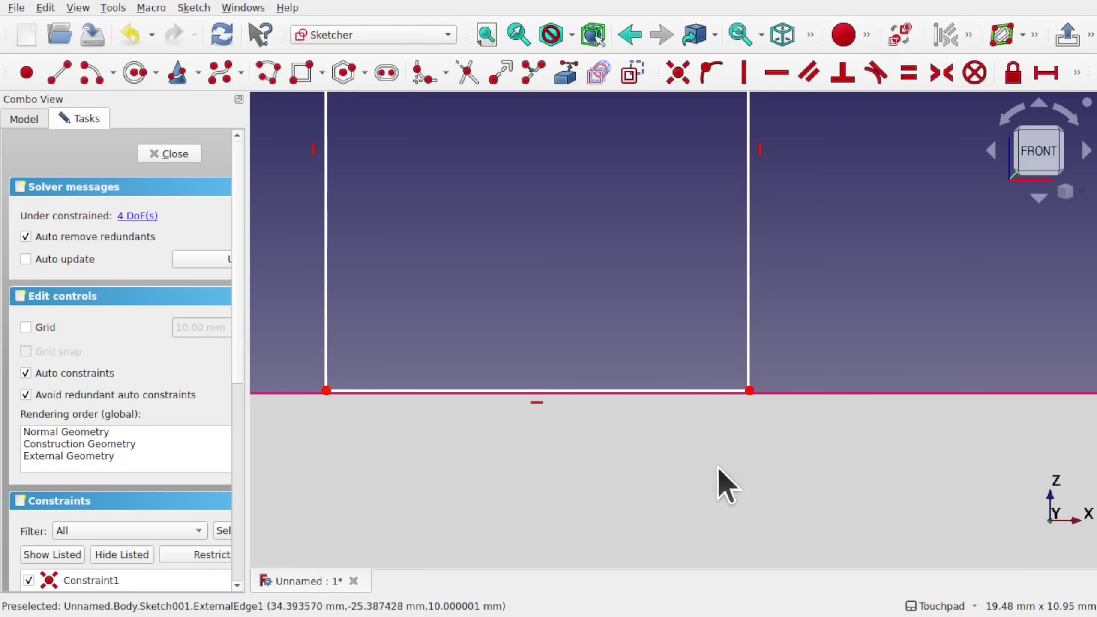
pyautogui.scroll(6, 701, 404)
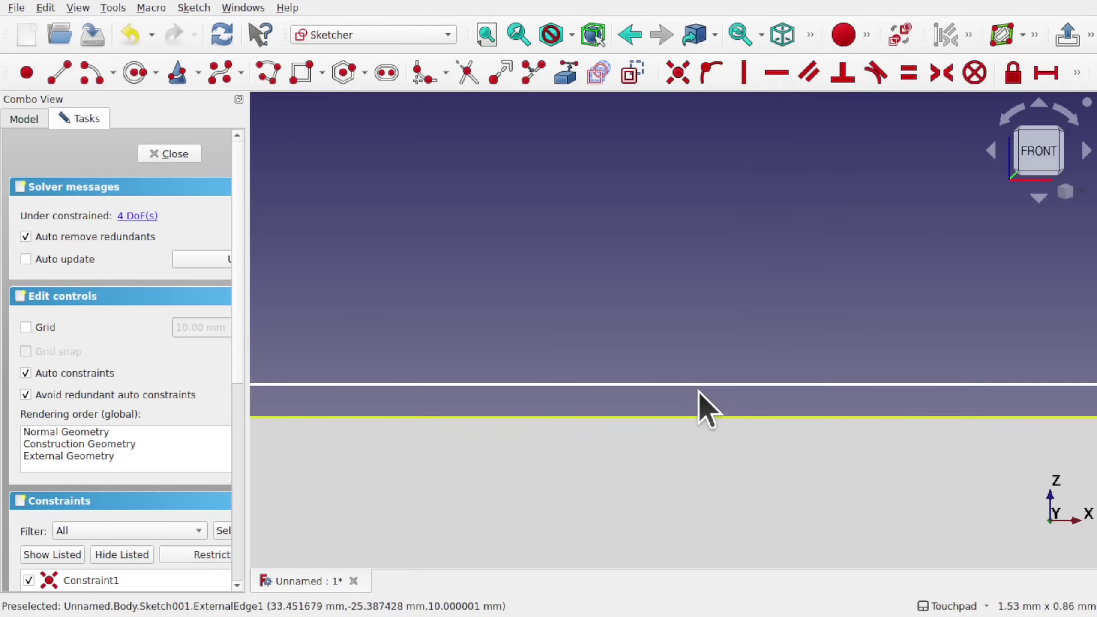
pyautogui.scroll(2, 666, 387)
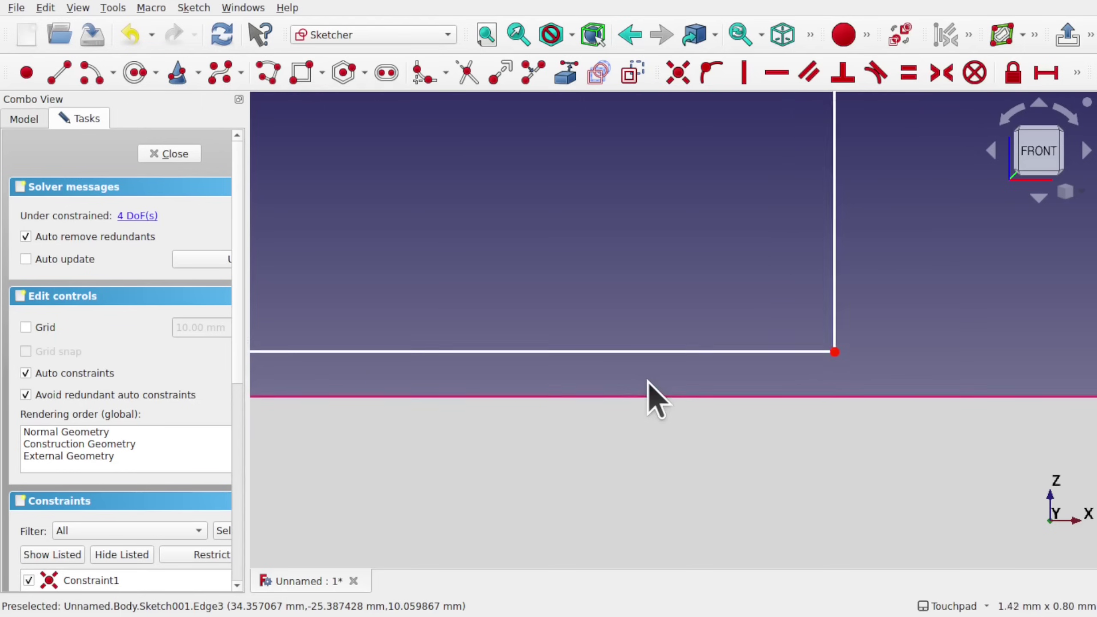
pyautogui.moveTo(875, 347); pyautogui.dragTo(877, 394)
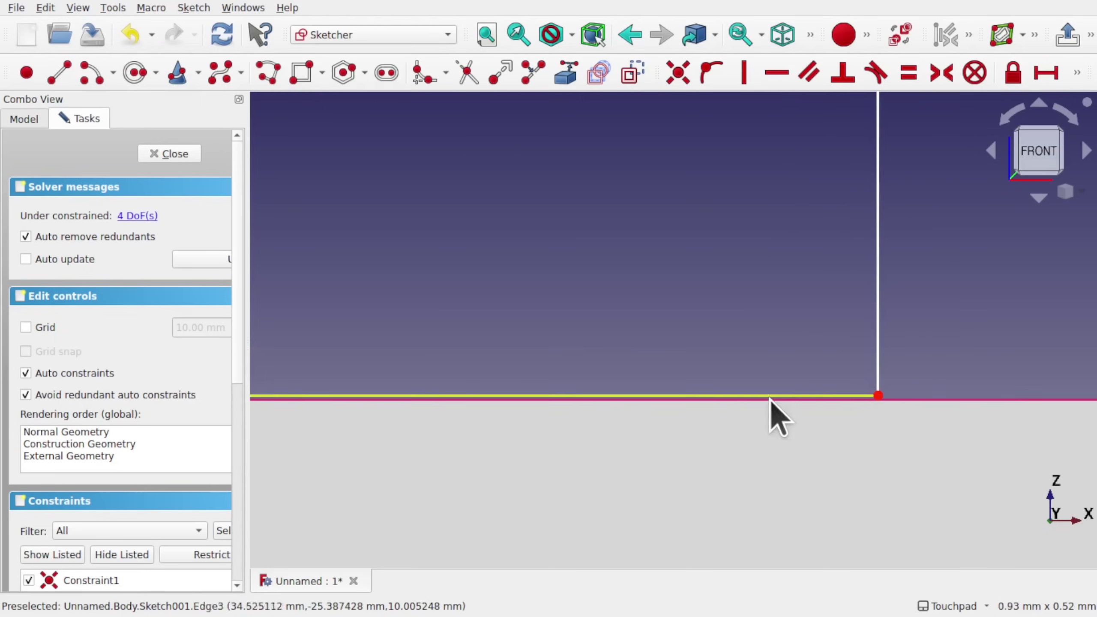
pyautogui.scroll(-10, 801, 391)
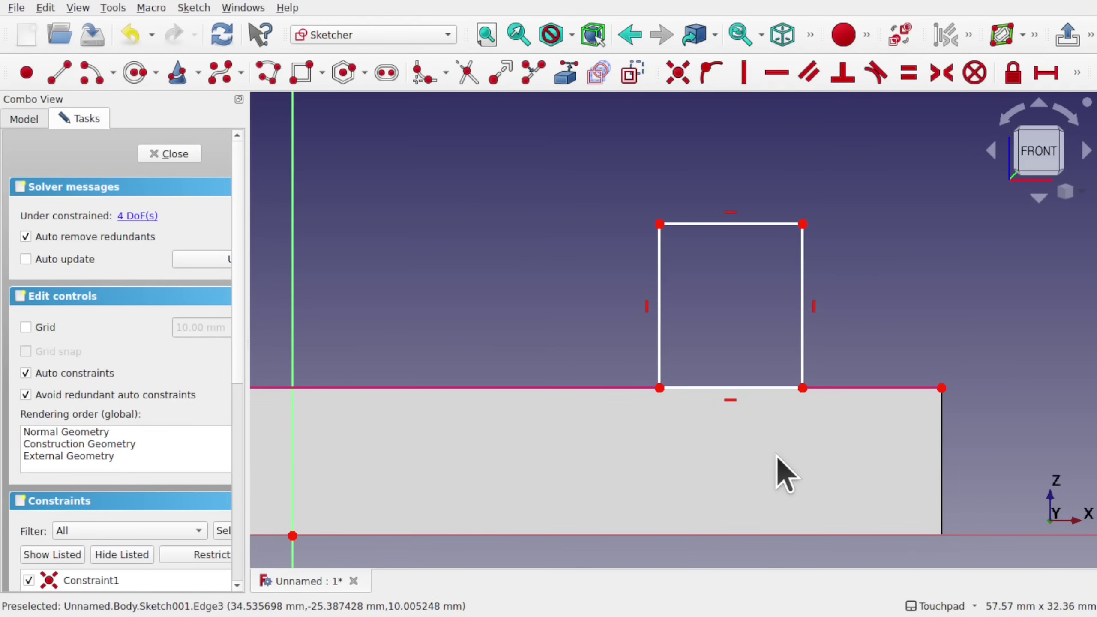
pyautogui.click(164, 154)
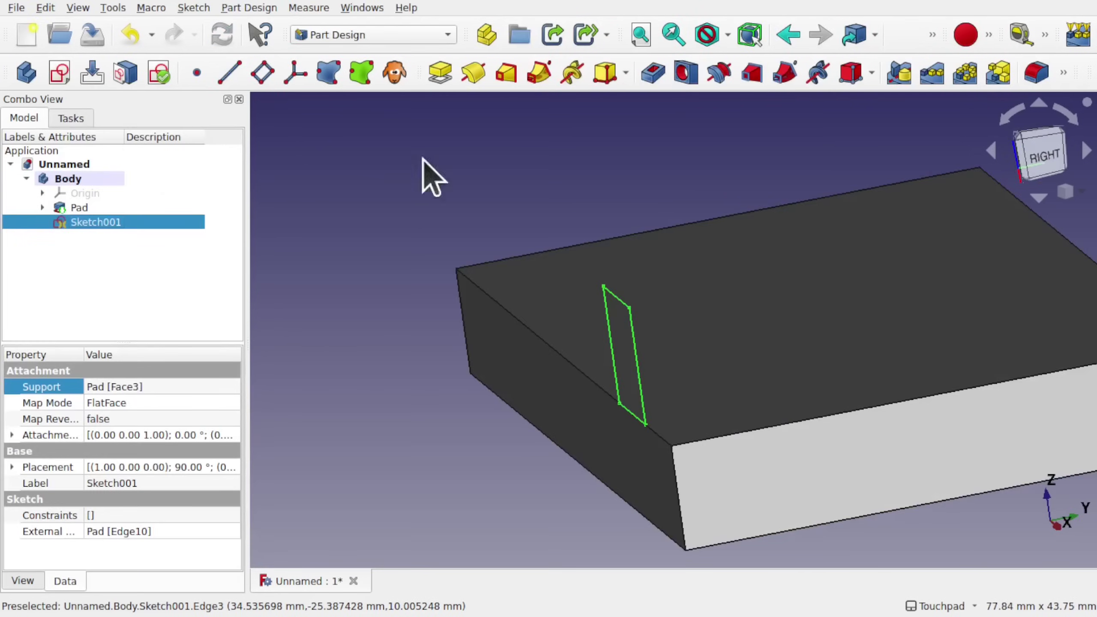
pyautogui.click(440, 73)
pyautogui.click(25, 380)
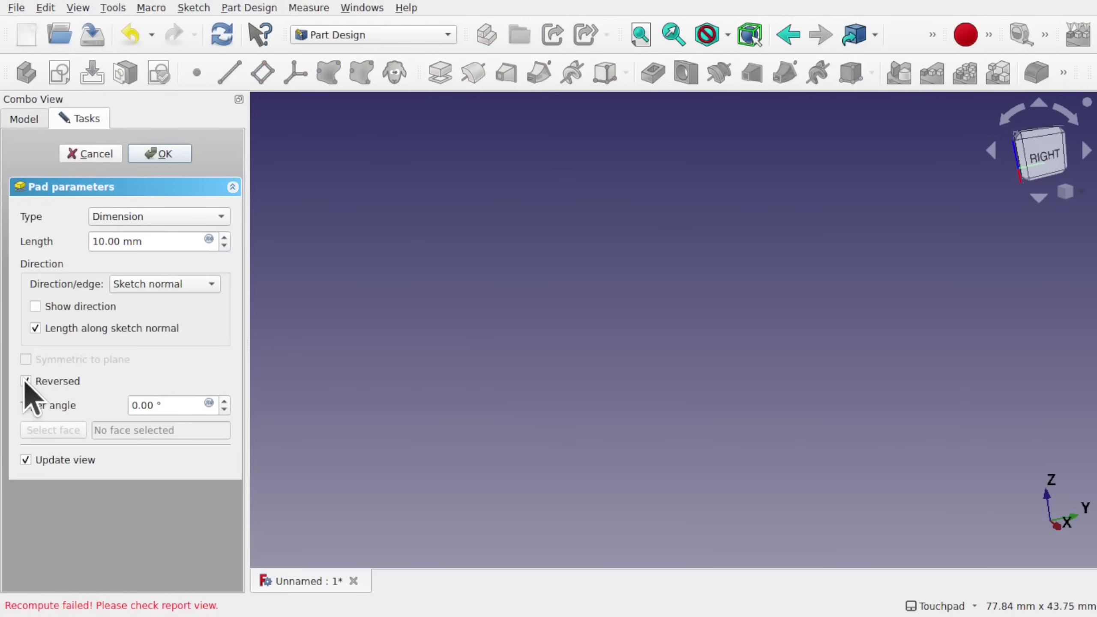
pyautogui.click(159, 154)
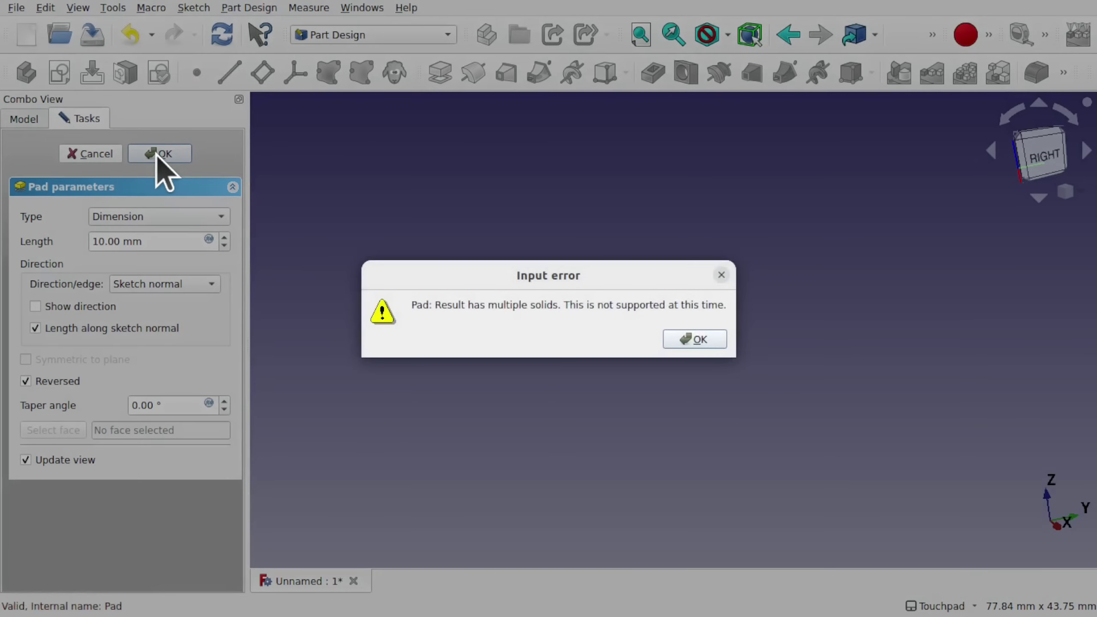
pyautogui.click(676, 339)
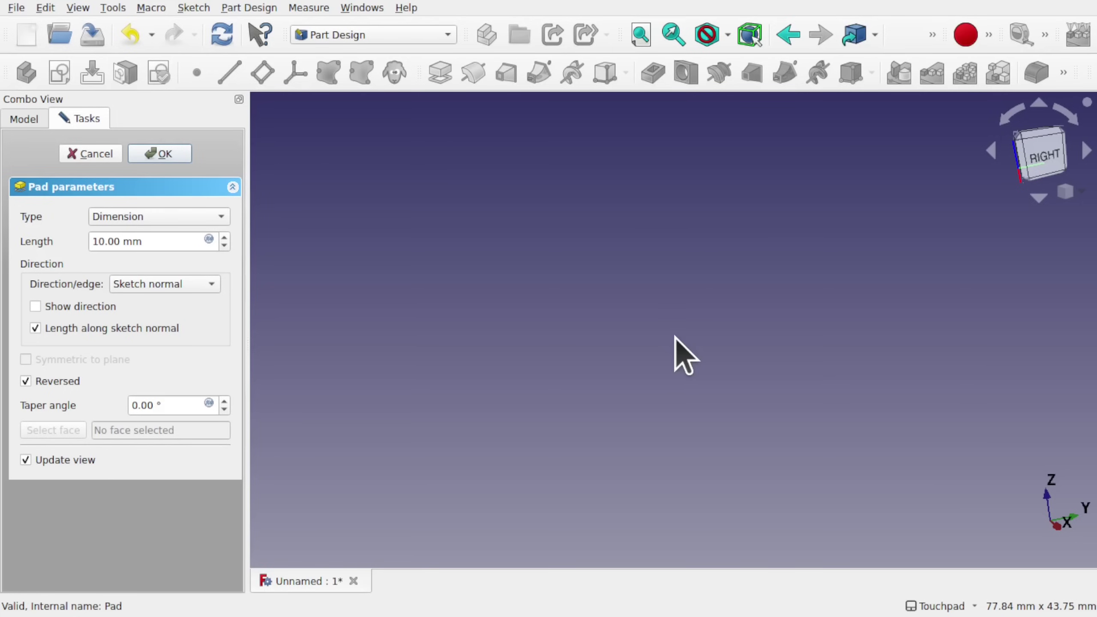
pyautogui.click(155, 156)
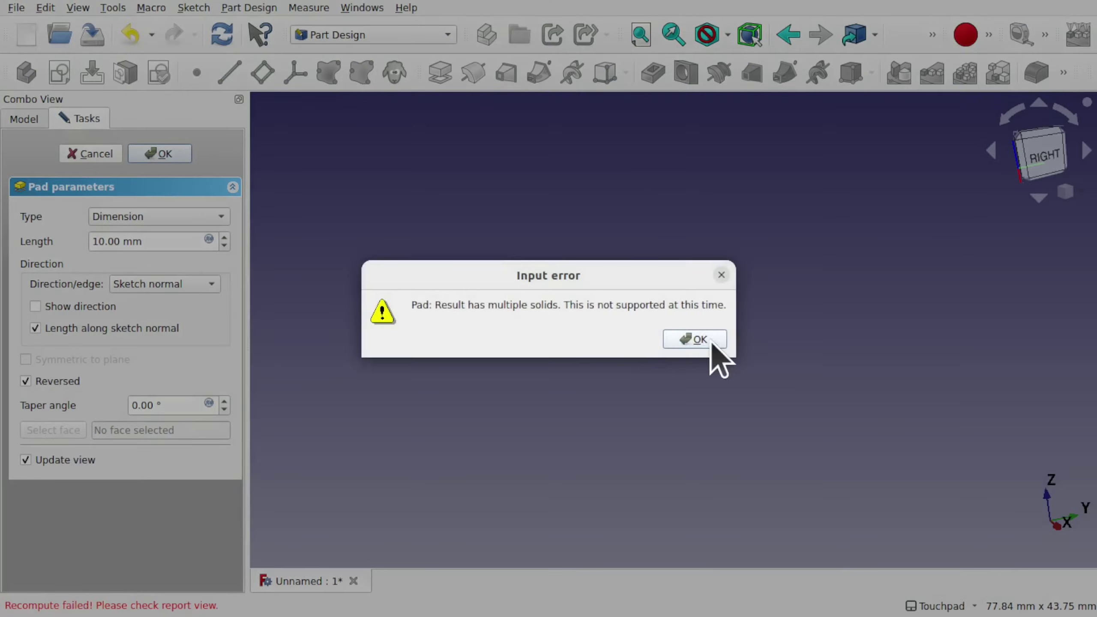
pyautogui.click(709, 340)
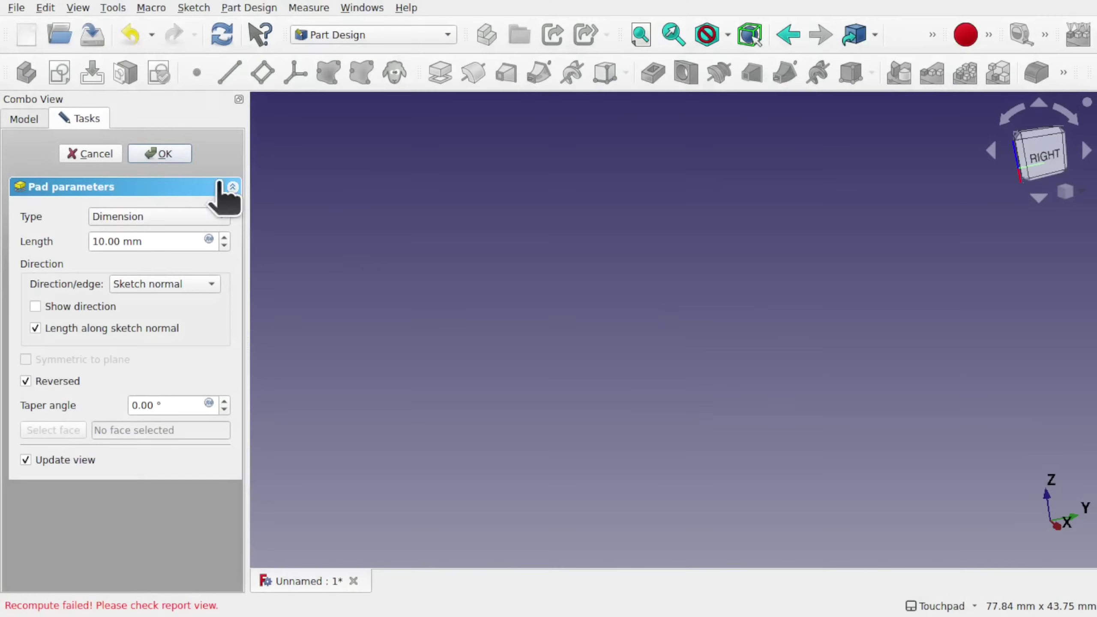
pyautogui.click(93, 157)
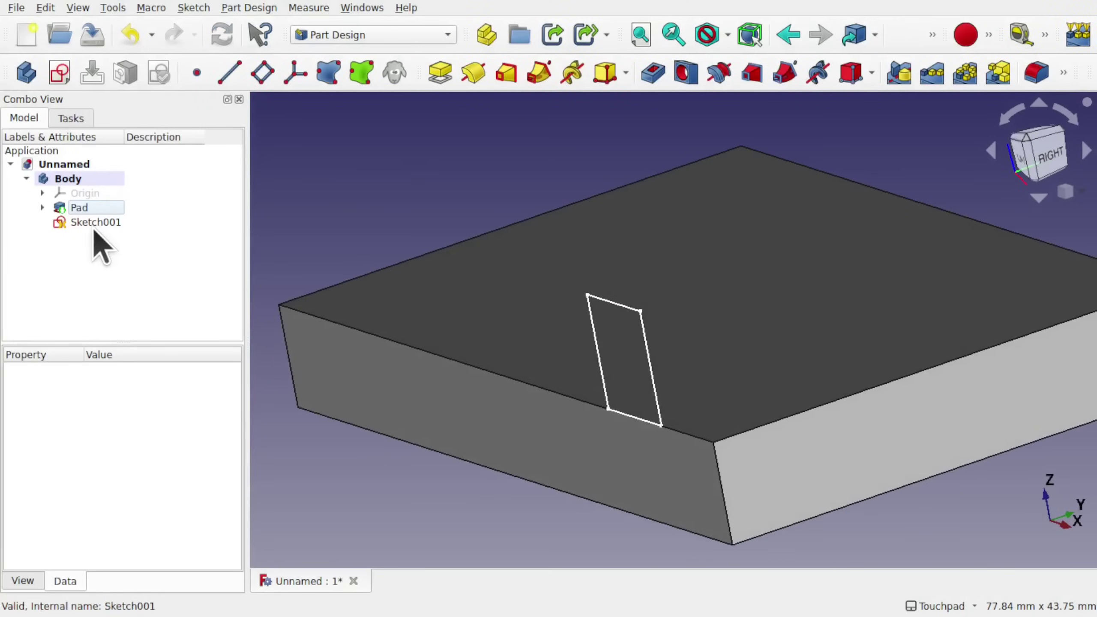
# - Edit Sketch001 so the tab rectangle's bottom extends below the plate's top edge
pyautogui.click(95, 222)
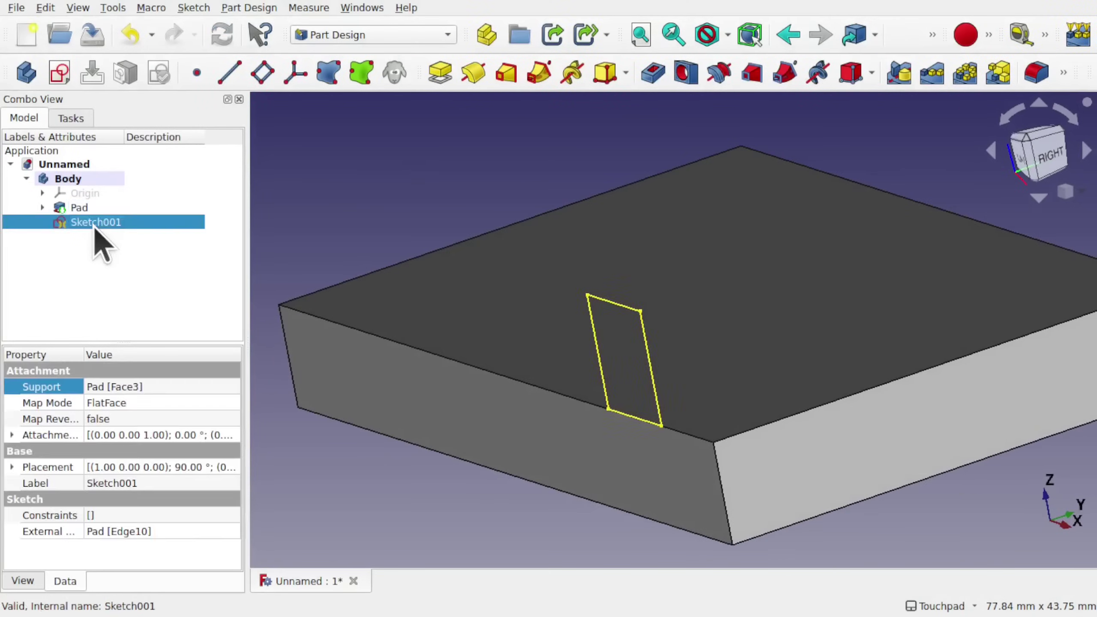
pyautogui.doubleClick(95, 222)
pyautogui.scroll(3, 725, 419)
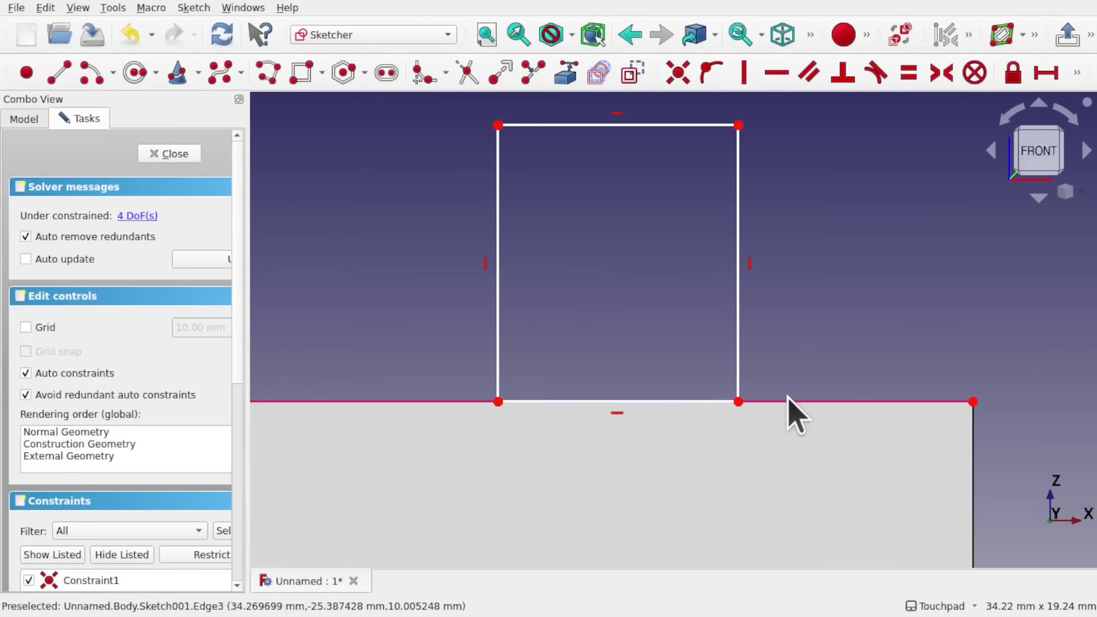
pyautogui.moveTo(737, 401); pyautogui.dragTo(737, 446)
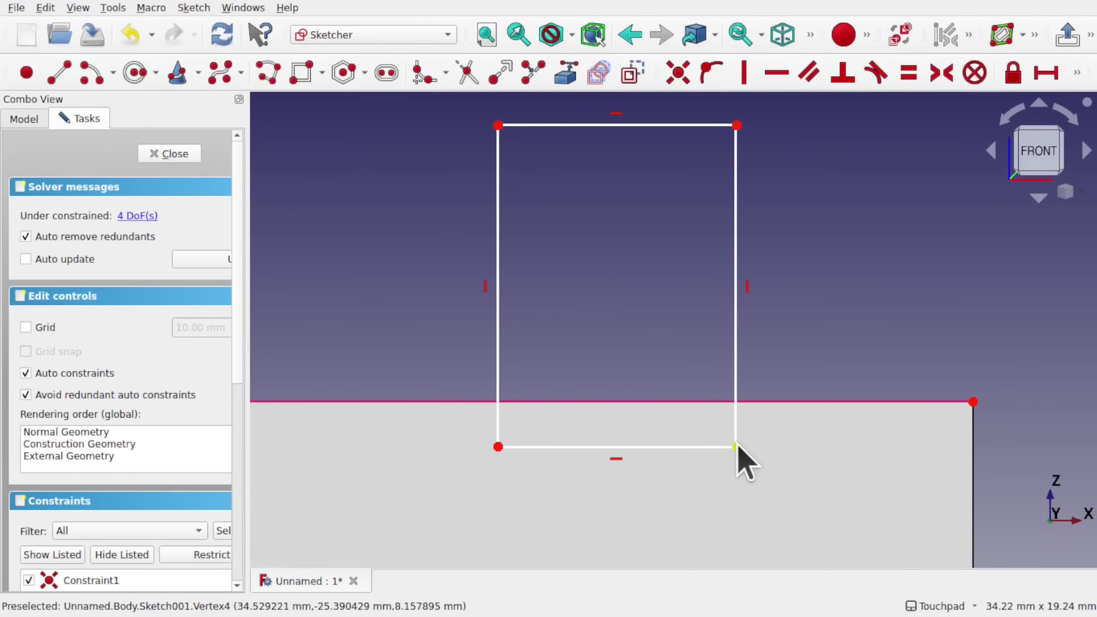
pyautogui.click(169, 154)
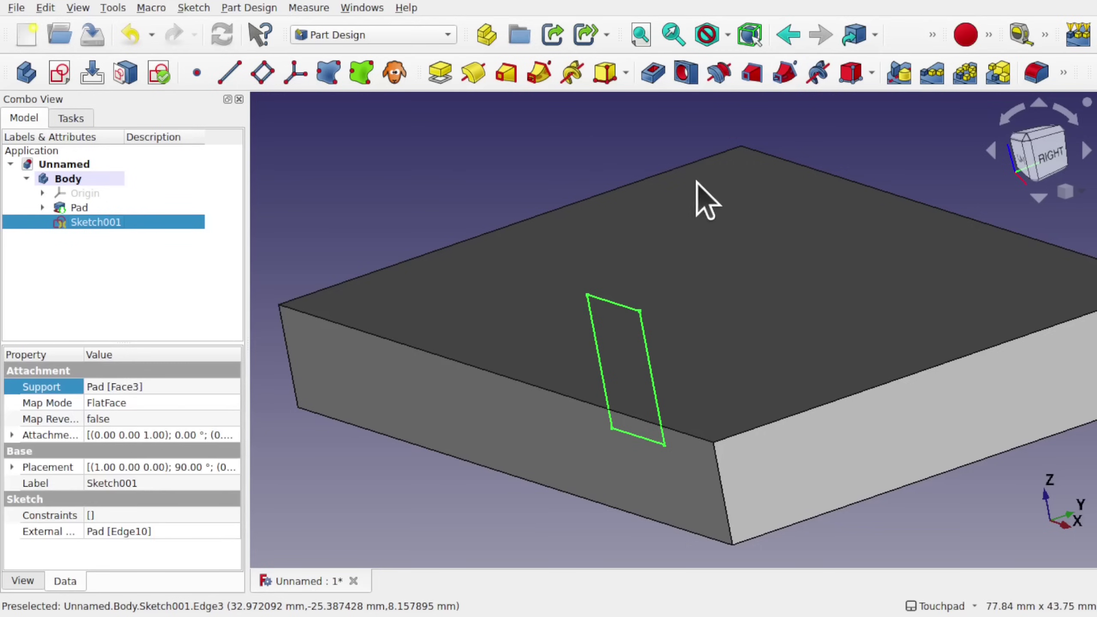
# - Pad the tab sketch, view it from the right side, and expand Pad001 to show Sketch001
pyautogui.click(447, 74)
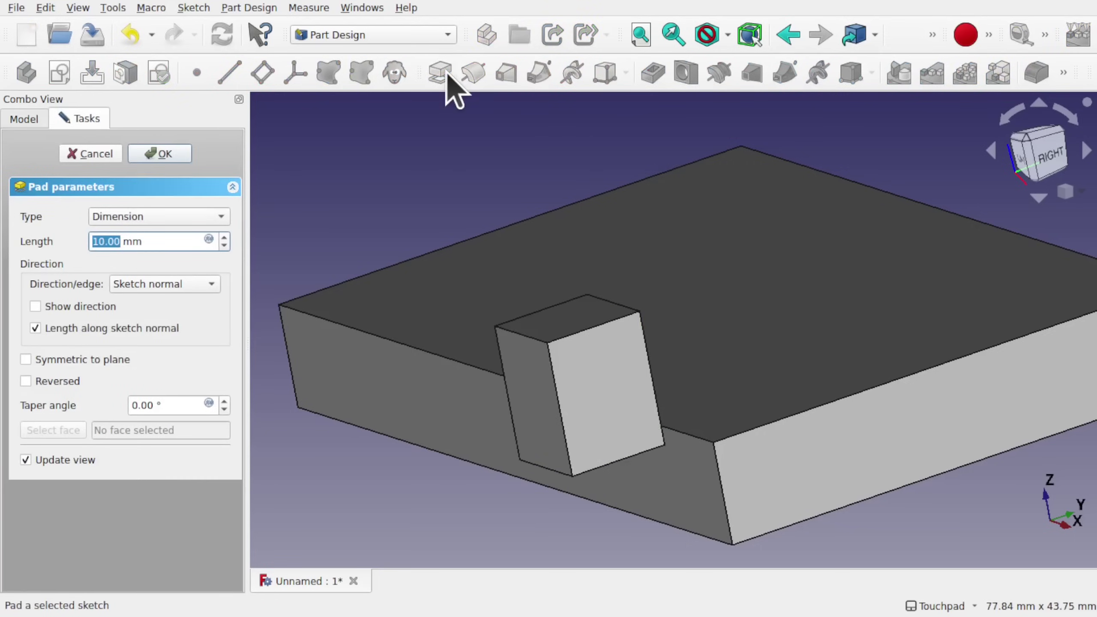
pyautogui.click(166, 155)
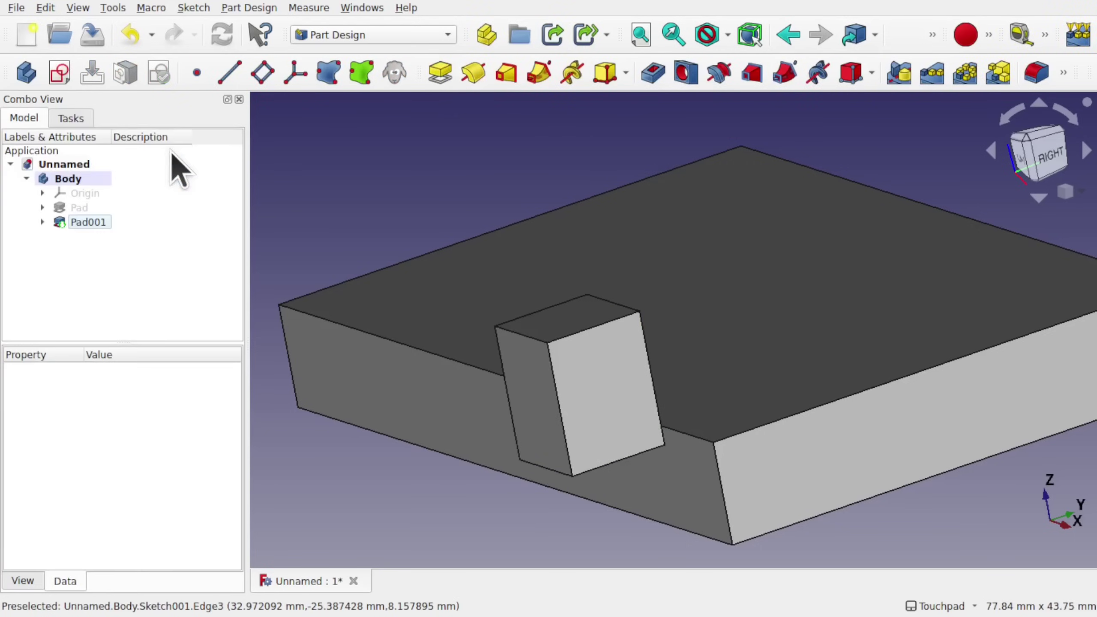
pyautogui.scroll(10, 595, 388)
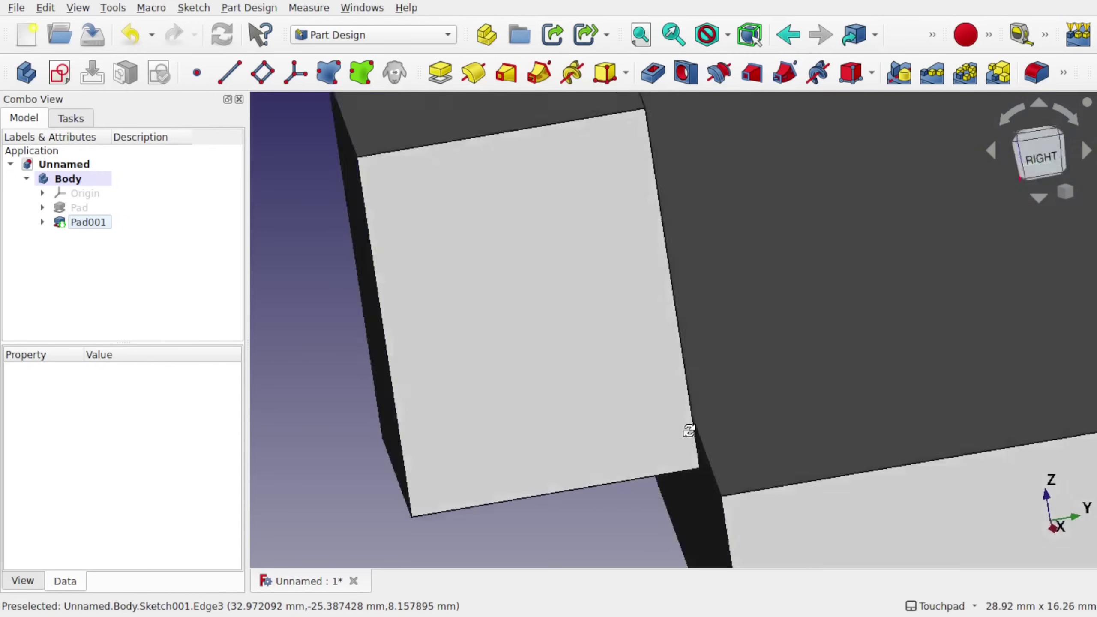
pyautogui.press('3')
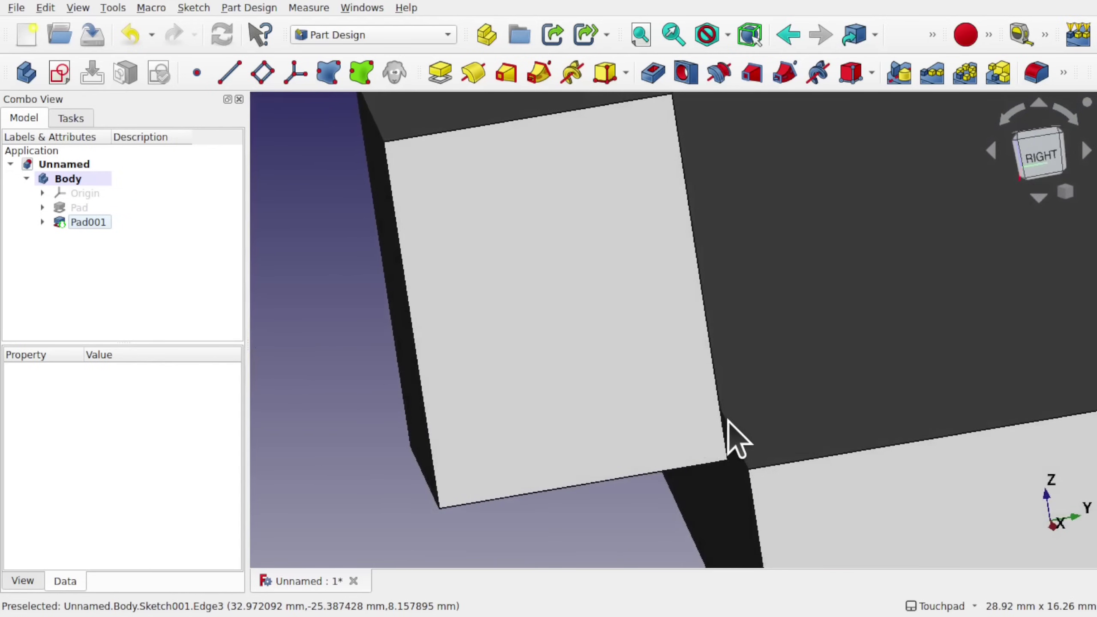
pyautogui.scroll(-12, 733, 437)
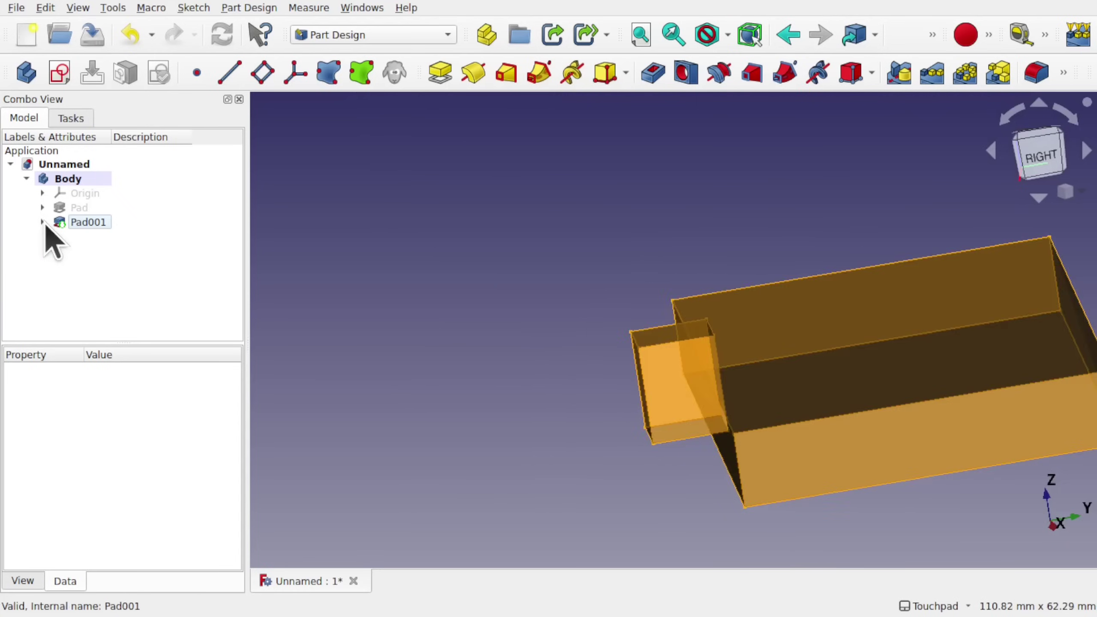
pyautogui.click(43, 221)
# - Constrain the tab rectangle's bottom-right corner onto the plate's top edge and close Sketch001
pyautogui.doubleClick(109, 236)
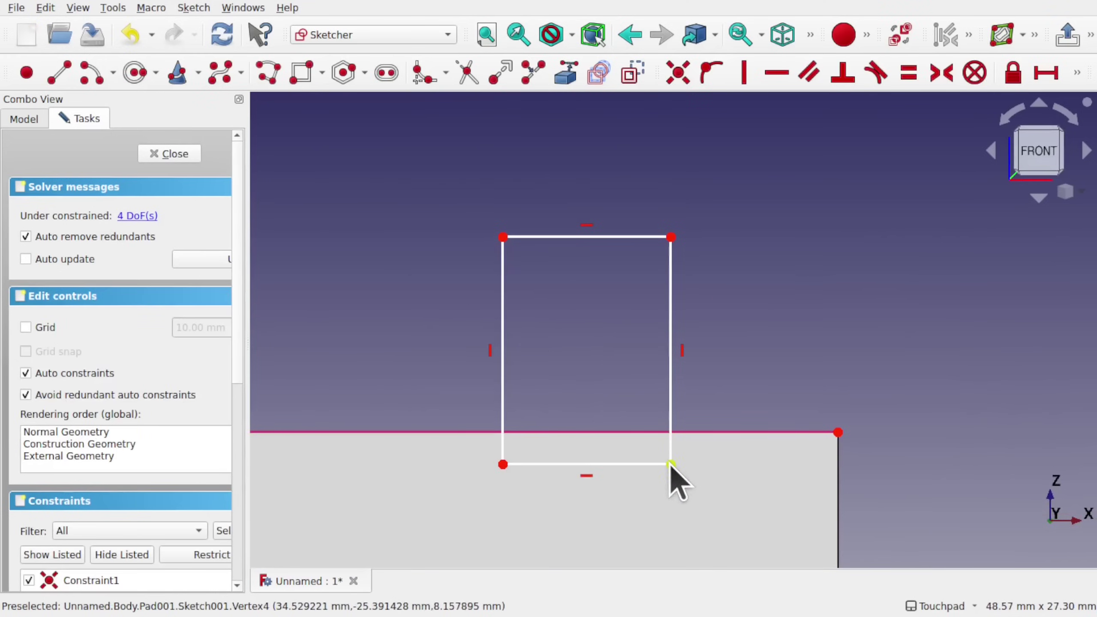
pyautogui.click(670, 464)
pyautogui.click(689, 432)
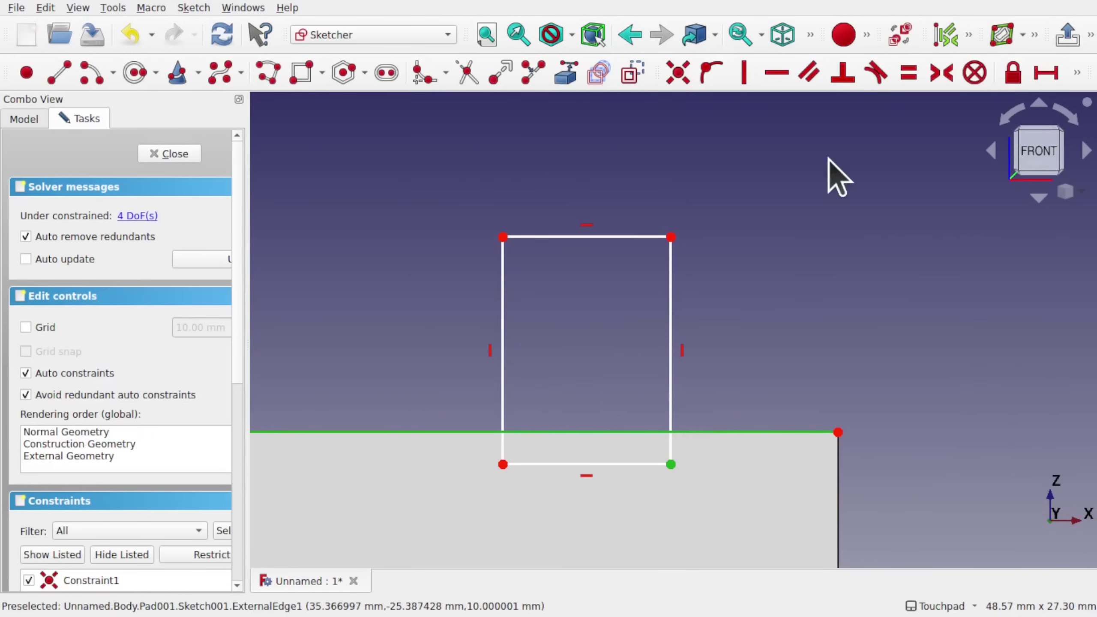
pyautogui.click(704, 80)
pyautogui.click(175, 156)
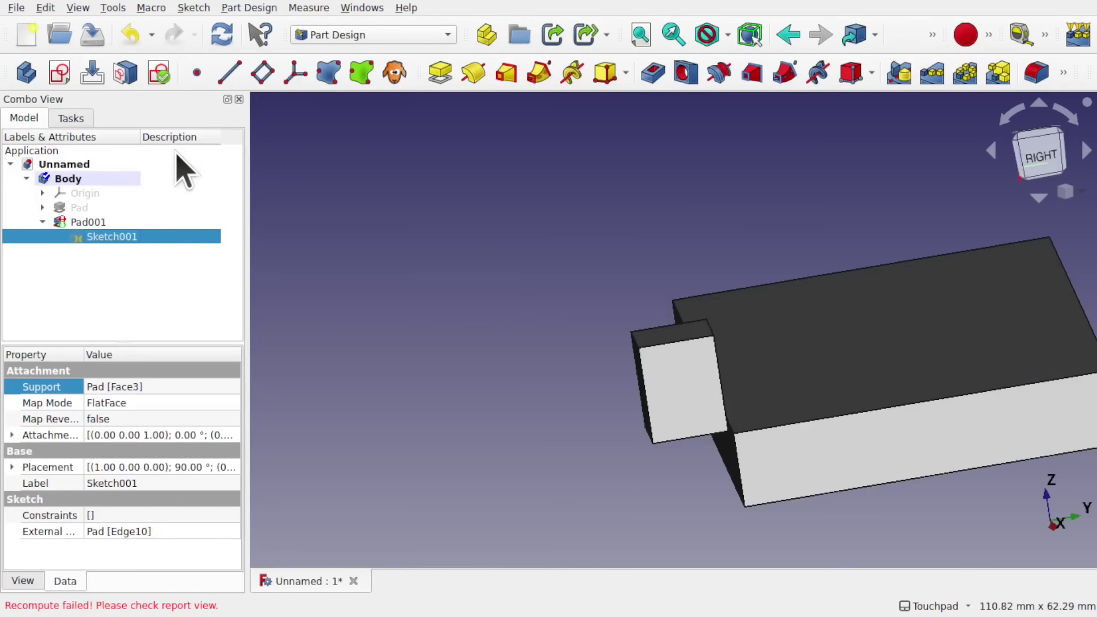
# - Orbit and zoom to a low view of the tab base to inspect the result
pyautogui.moveTo(656, 380); pyautogui.dragTo(543, 311, button='middle')
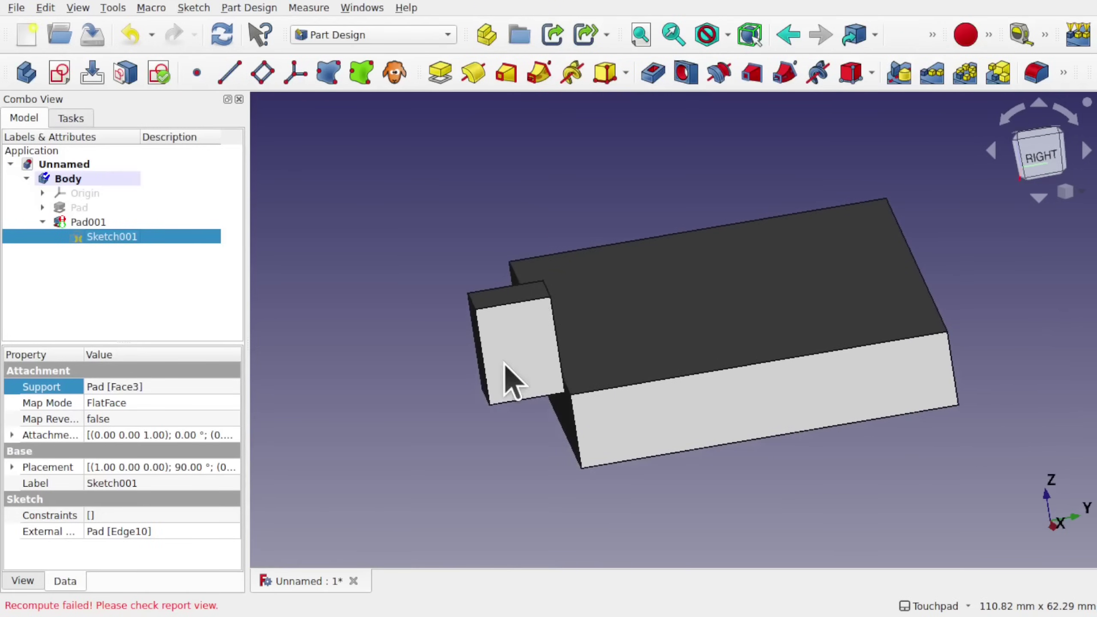
pyautogui.moveTo(60, 225)
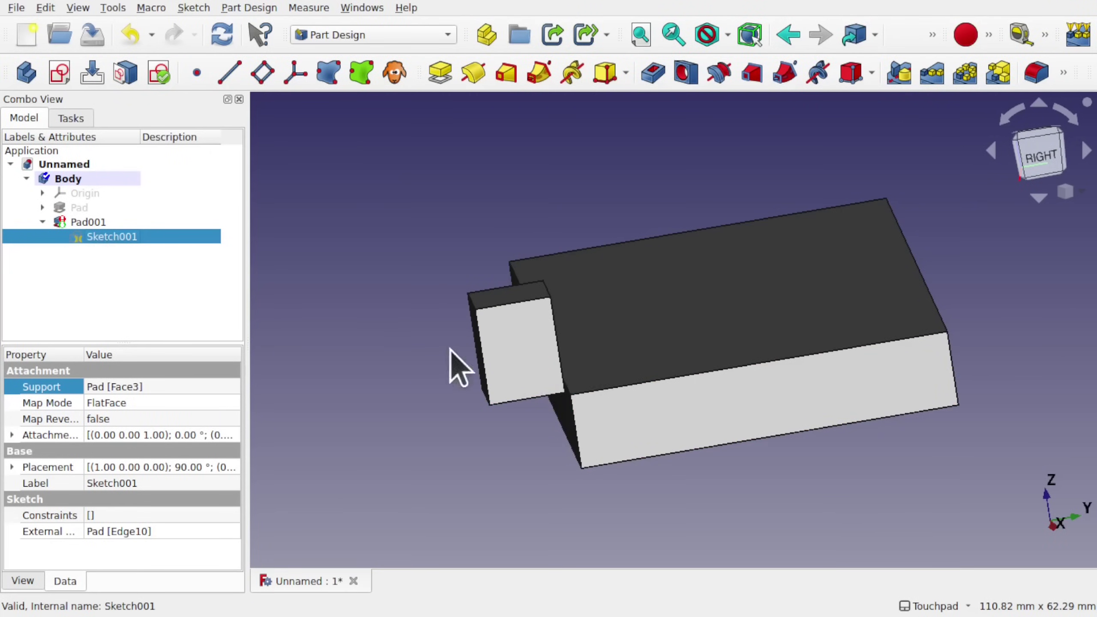
pyautogui.keyDown('alt'); pyautogui.moveTo(450, 349); pyautogui.dragTo(619, 347); pyautogui.keyUp('alt')
pyautogui.scroll(5, 558, 380)
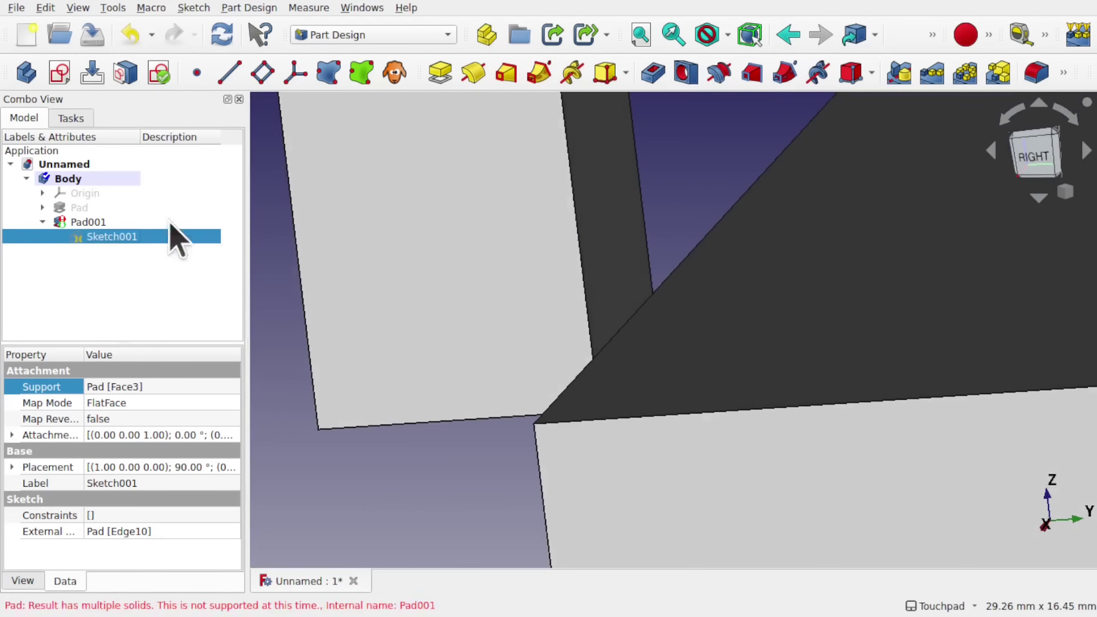
# - Set Pad001 to Reversed and orbit to view the tab and plate together
pyautogui.doubleClick(94, 225)
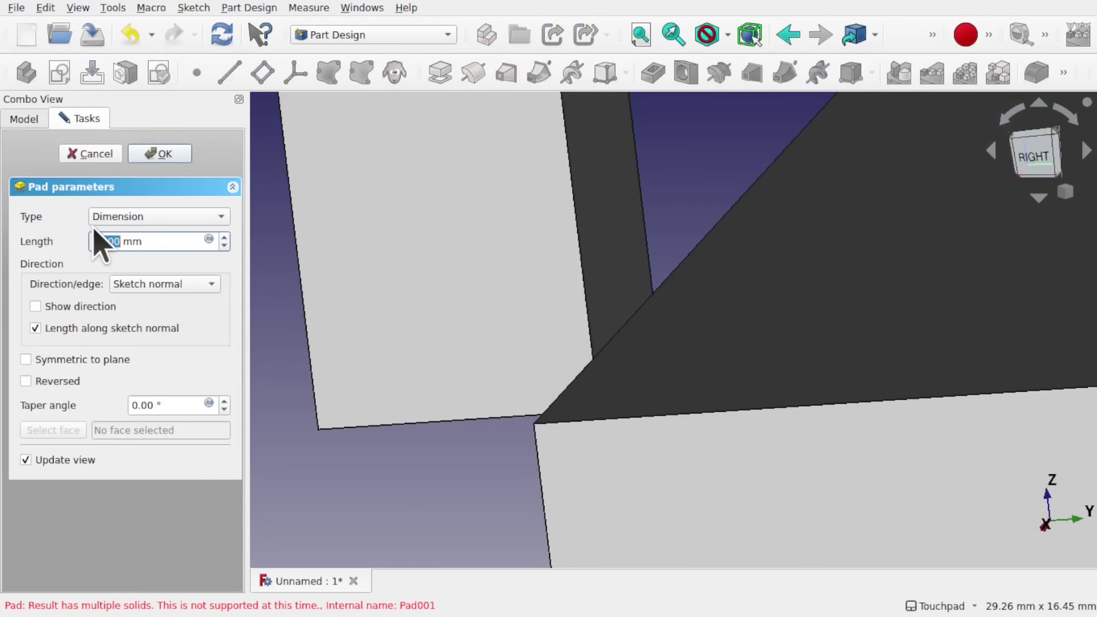
pyautogui.click(27, 382)
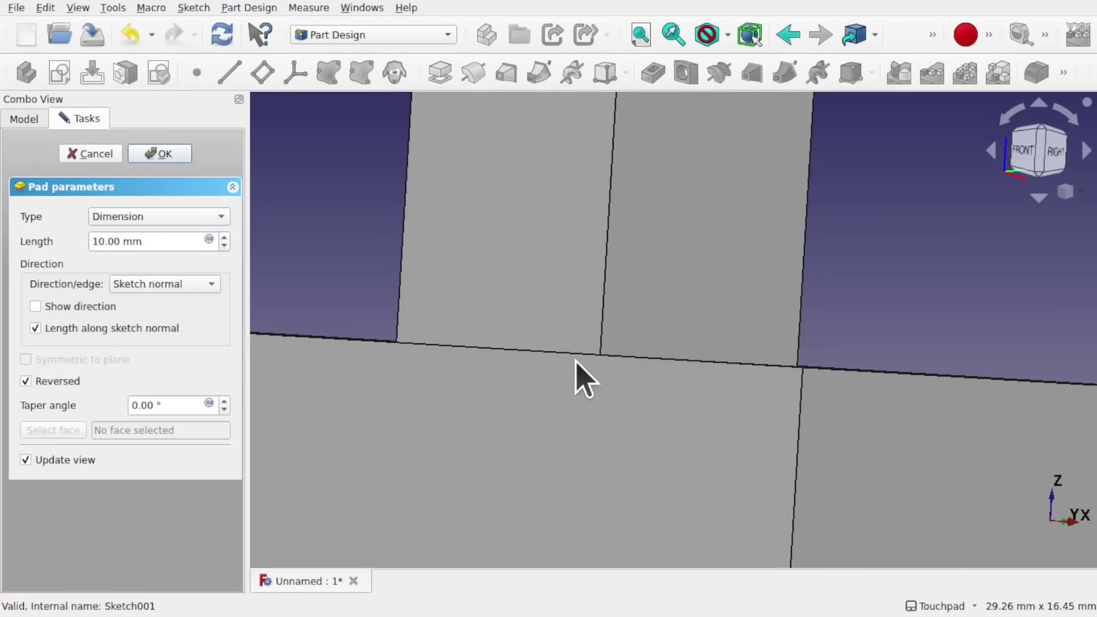
pyautogui.scroll(5, 578, 365)
pyautogui.scroll(-5, 654, 371)
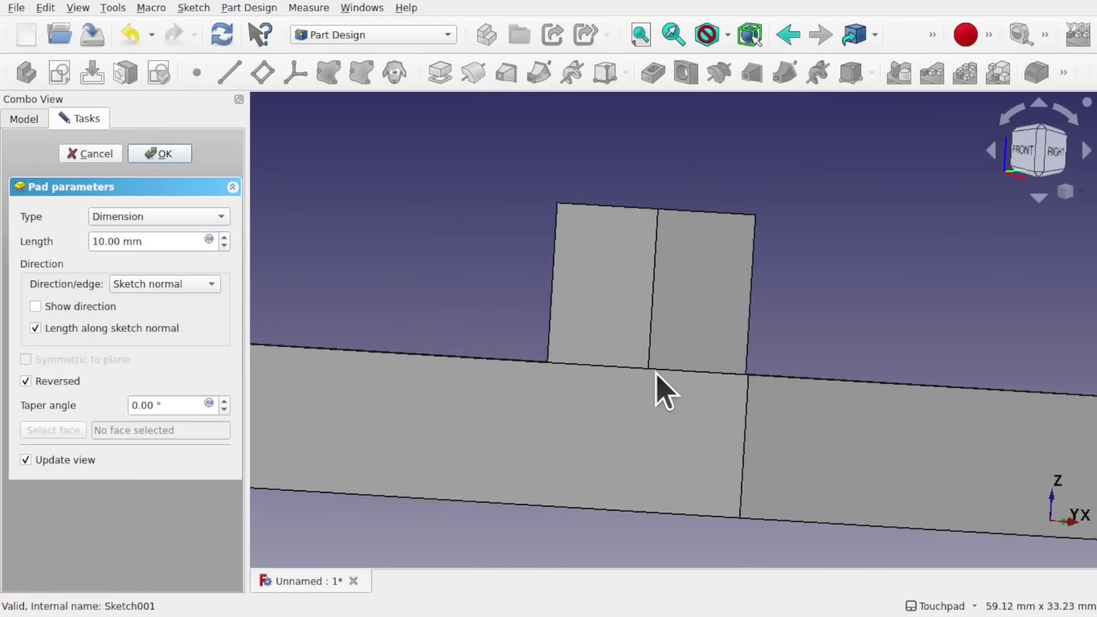
pyautogui.keyDown('alt'); pyautogui.moveTo(655, 372); pyautogui.dragTo(571, 409); pyautogui.keyUp('alt')
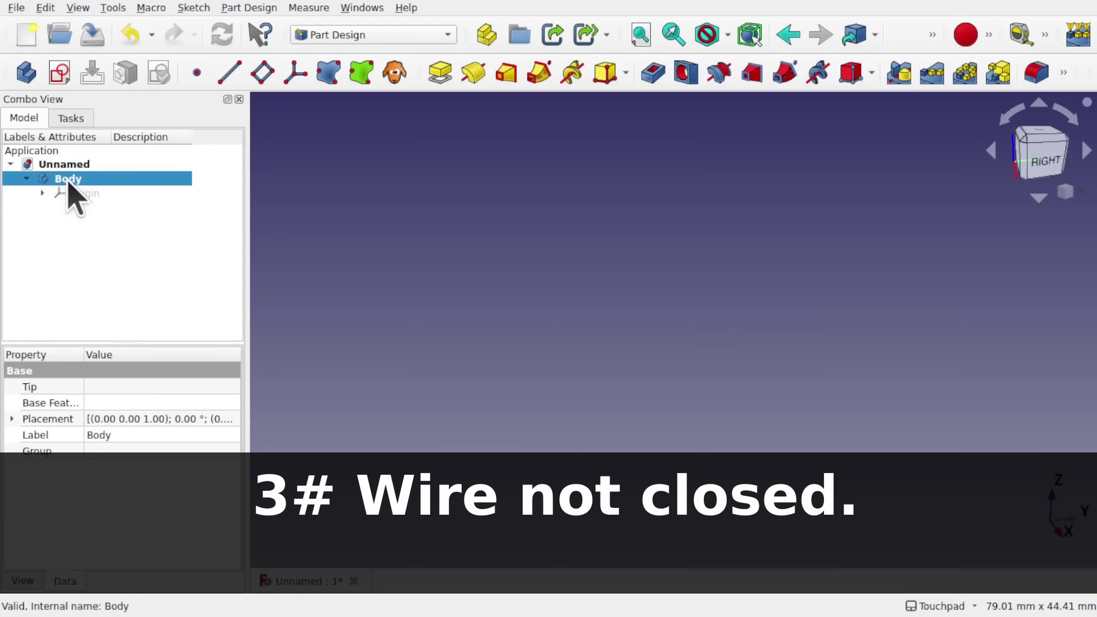
# - Start a new sketch on the body's XY_Plane and centre its origin in the view
pyautogui.click(59, 73)
pyautogui.click(96, 214)
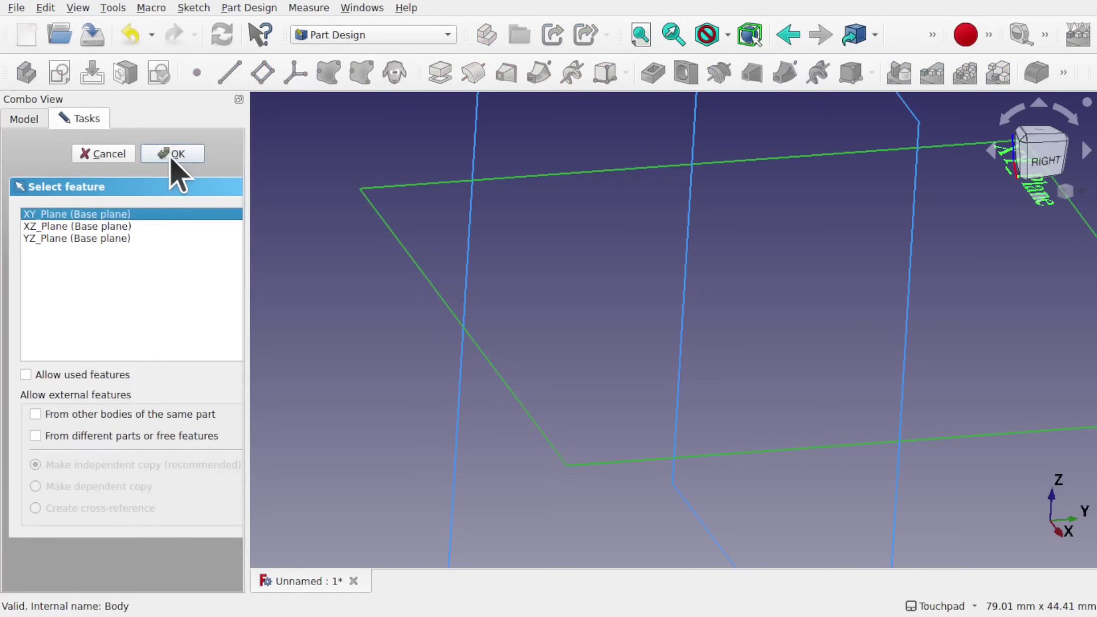
pyautogui.click(174, 154)
pyautogui.scroll(-5, 602, 208)
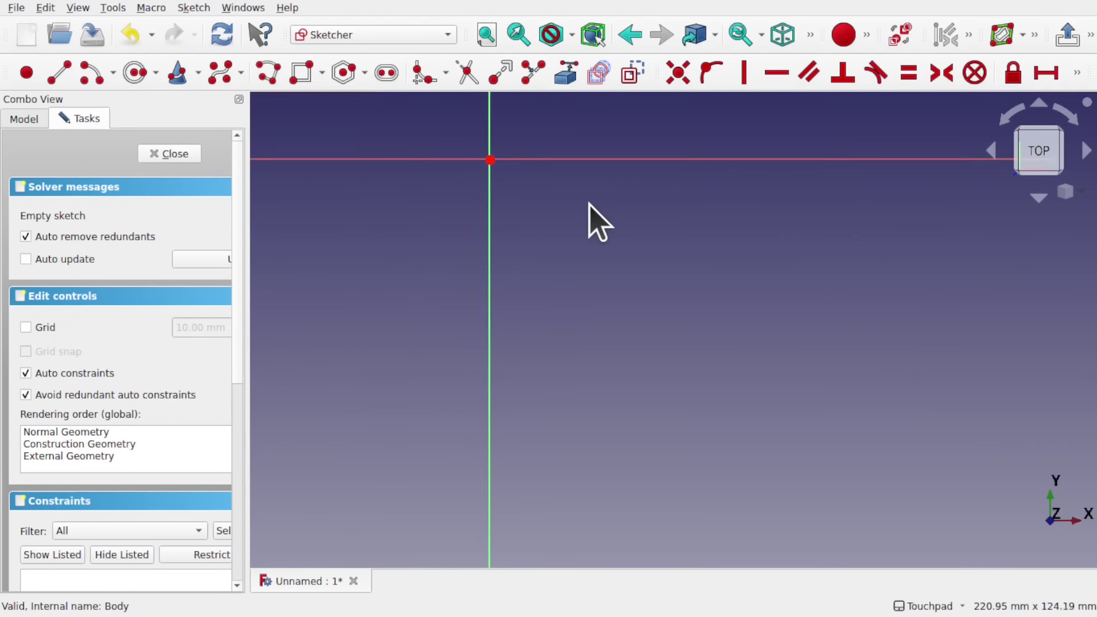
pyautogui.moveTo(600, 223); pyautogui.dragTo(789, 386, button='middle')
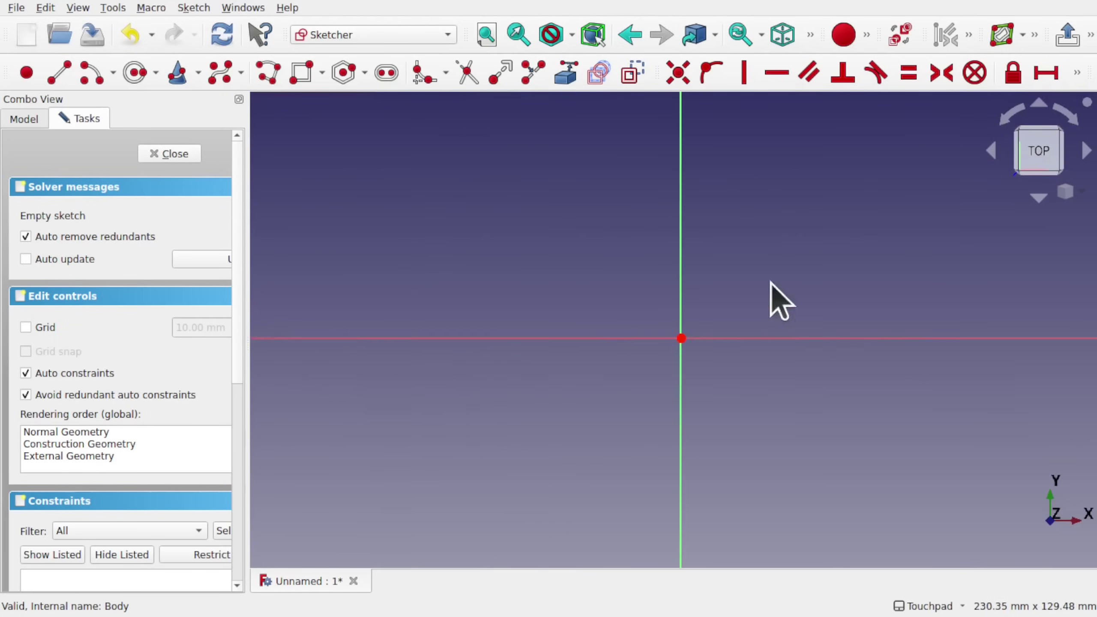
# - Draw a corner-to-corner rectangle and close the sketch
pyautogui.click(304, 74)
pyautogui.click(471, 198)
pyautogui.click(883, 417)
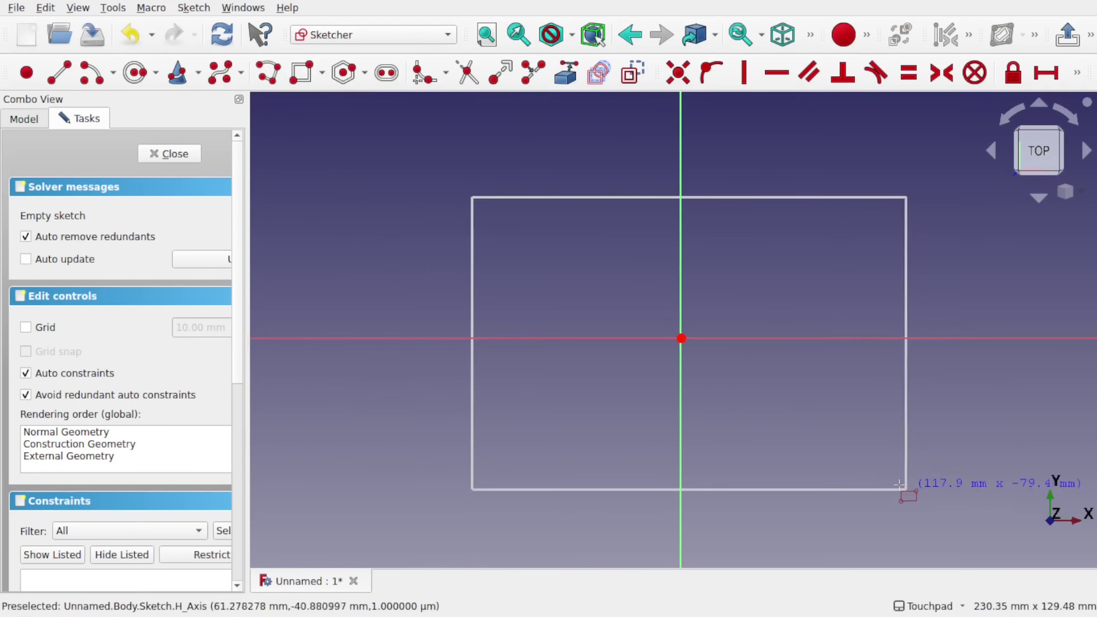
pyautogui.click(876, 473)
pyautogui.click(182, 155)
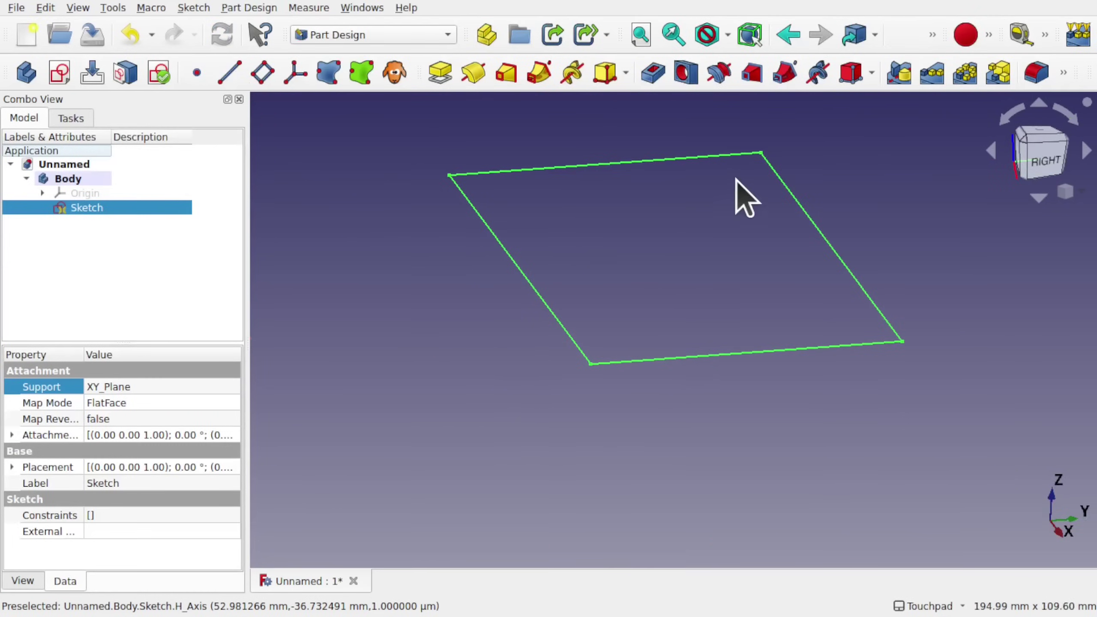
# - Start a Pad on the rectangle, cancel it, and select Sketch in the tree
pyautogui.click(435, 69)
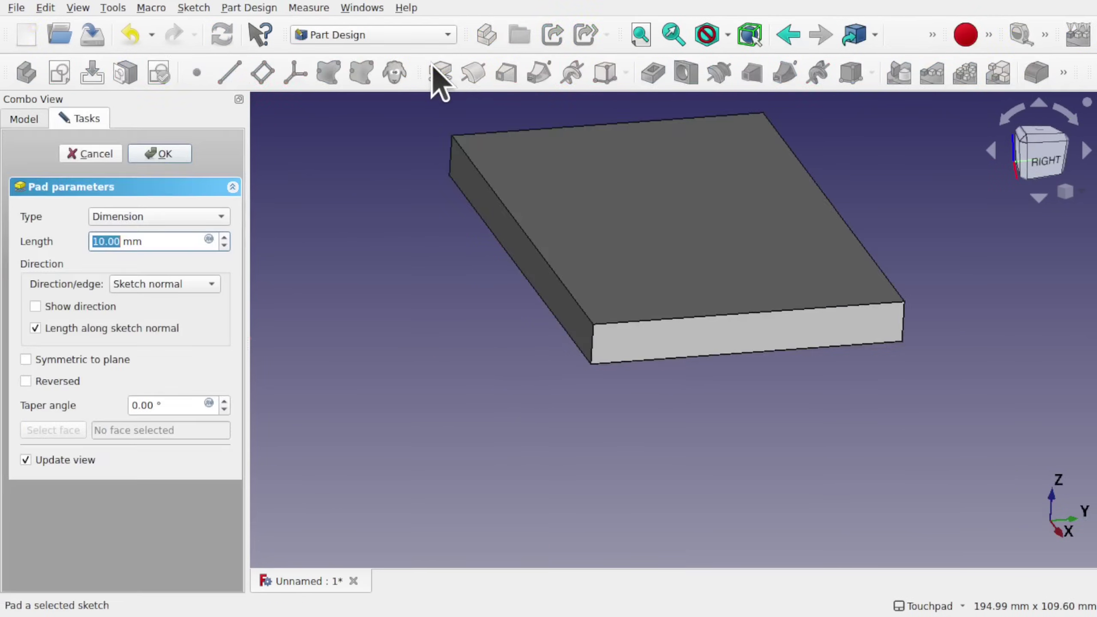
pyautogui.click(92, 154)
pyautogui.click(89, 208)
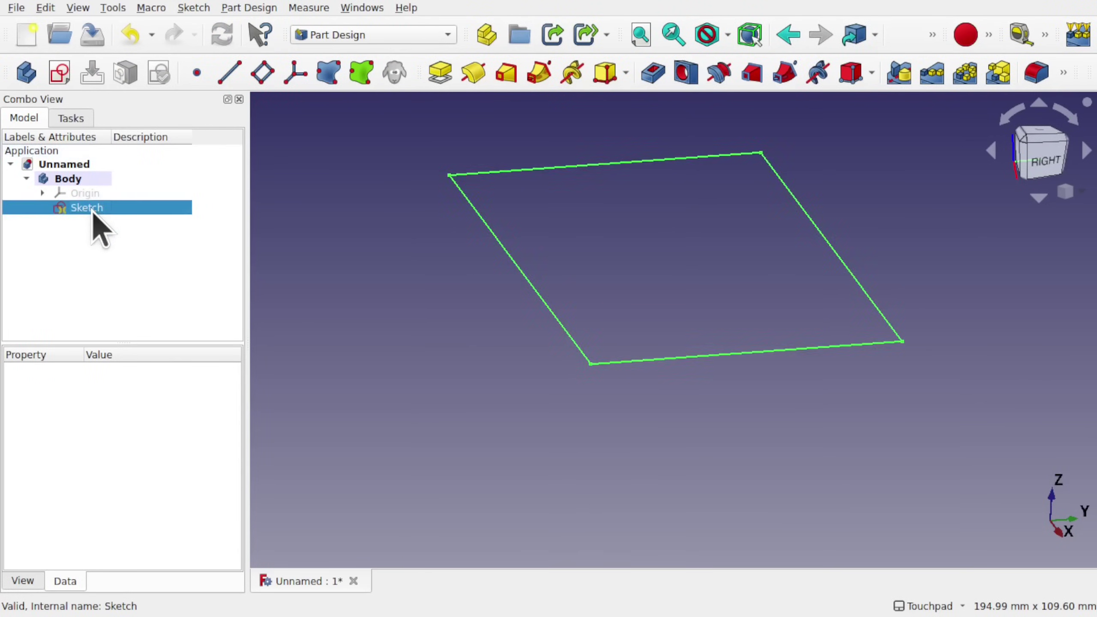
# - Delete the coincident constraint at the rectangle's bottom-right corner and pull one edge end away
pyautogui.doubleClick(92, 211)
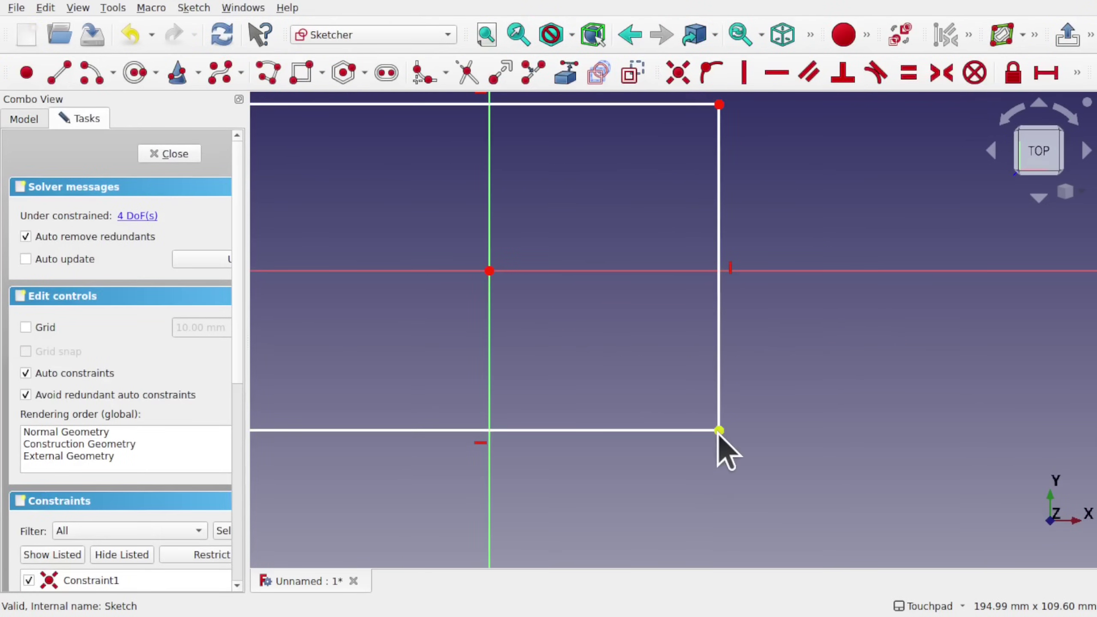
pyautogui.click(718, 431)
pyautogui.press('Delete')
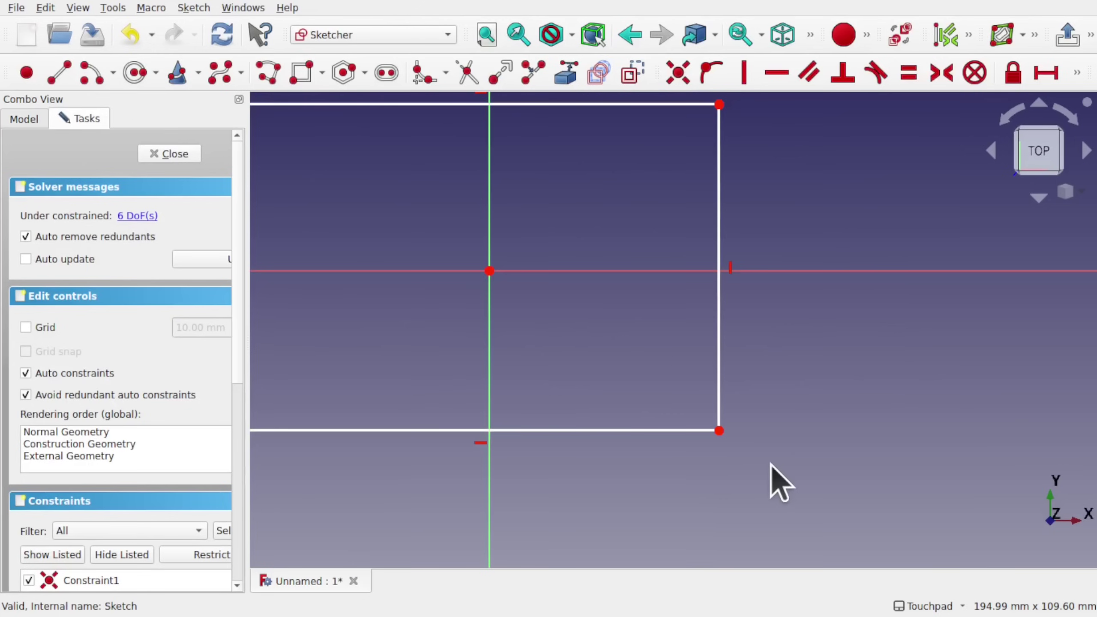
pyautogui.moveTo(719, 430); pyautogui.dragTo(721, 433)
# - Place the vertical edge's end beside the other endpoint without joining, then recentre the rectangle
pyautogui.scroll(5, 722, 433)
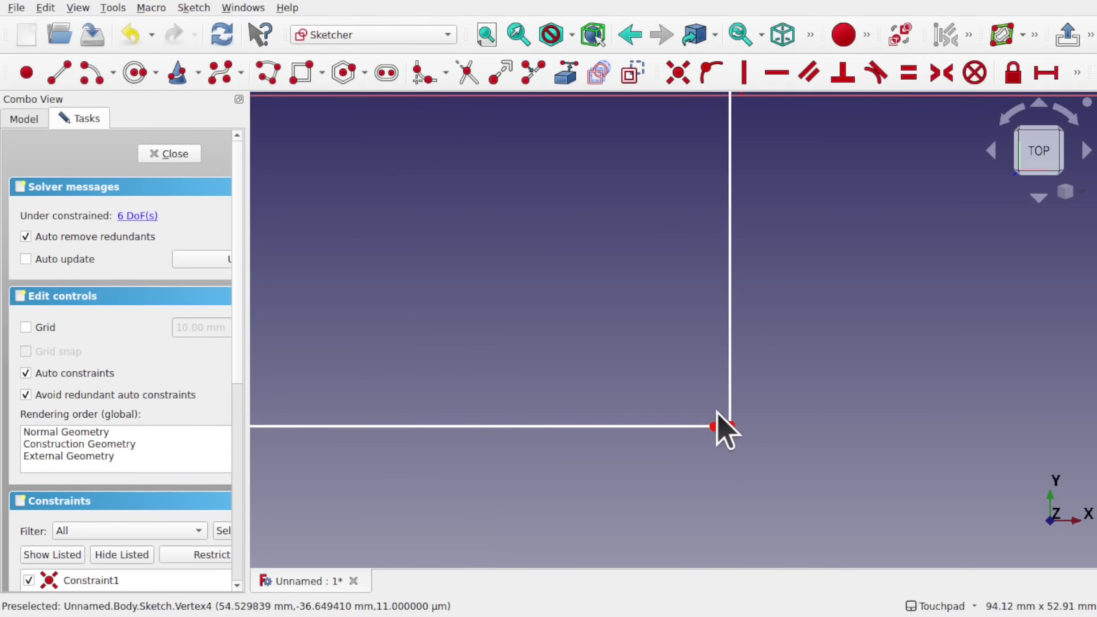
pyautogui.scroll(15, 718, 428)
pyautogui.scroll(-4, 717, 429)
pyautogui.moveTo(766, 464); pyautogui.dragTo(649, 372, button='middle')
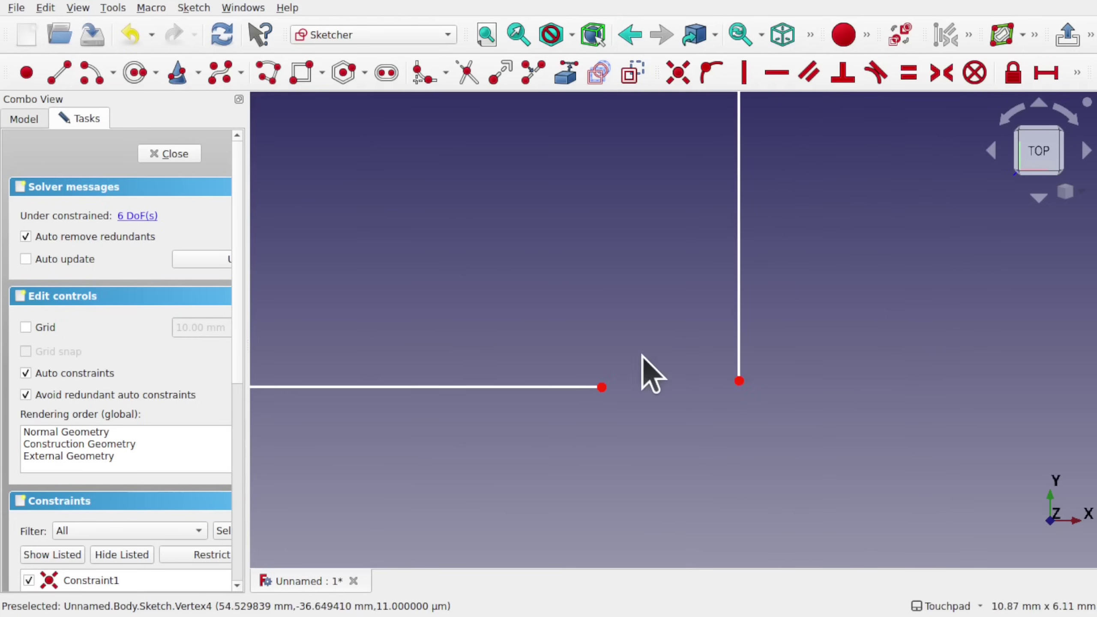
pyautogui.scroll(3, 643, 382)
pyautogui.moveTo(846, 386); pyautogui.dragTo(574, 397)
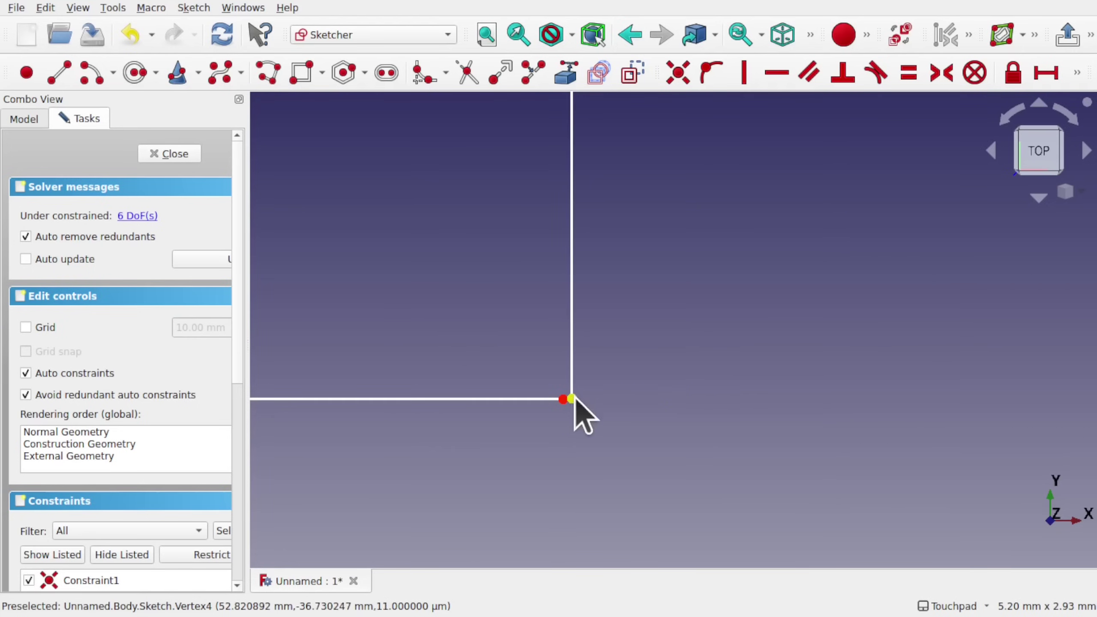
pyautogui.scroll(-10, 575, 397)
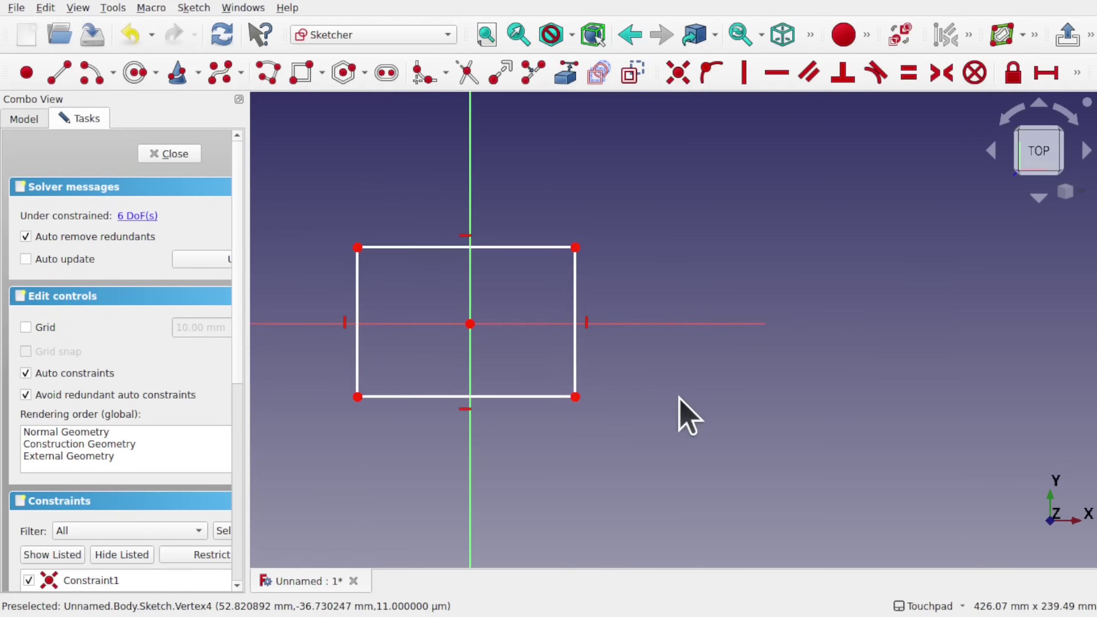
pyautogui.moveTo(680, 416)
pyautogui.mouseDown(button='middle')
pyautogui.moveTo(864, 397)
pyautogui.moveTo(864, 408)
pyautogui.mouseUp(button='middle')
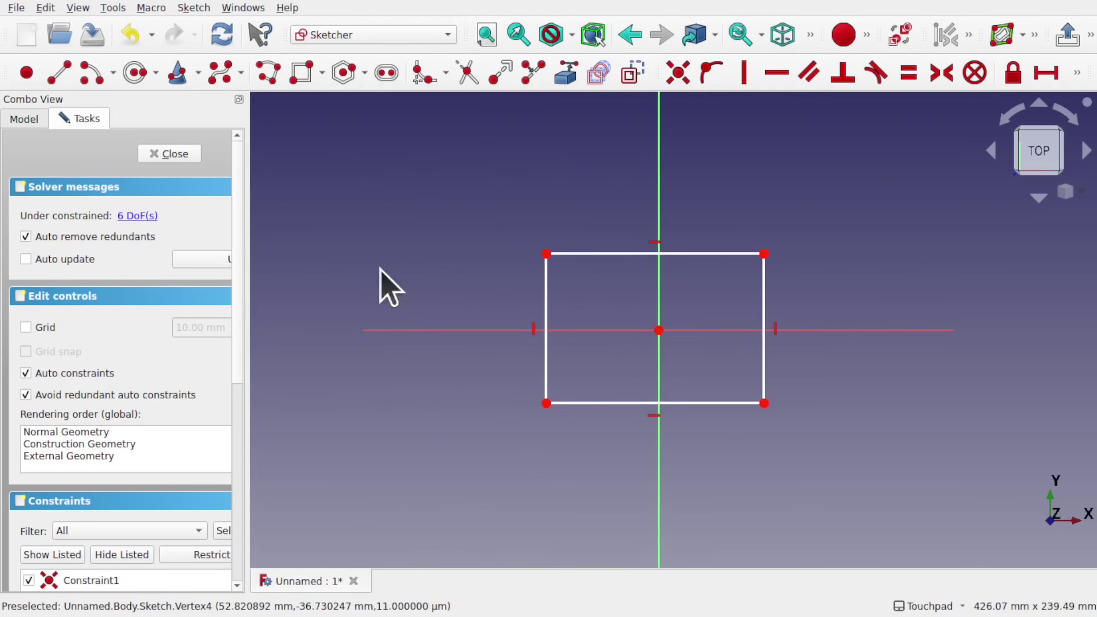
# - Close the sketch and try padding it, which fails with 'Wire is not closed'. Cancel and reselect Sketch
pyautogui.click(167, 156)
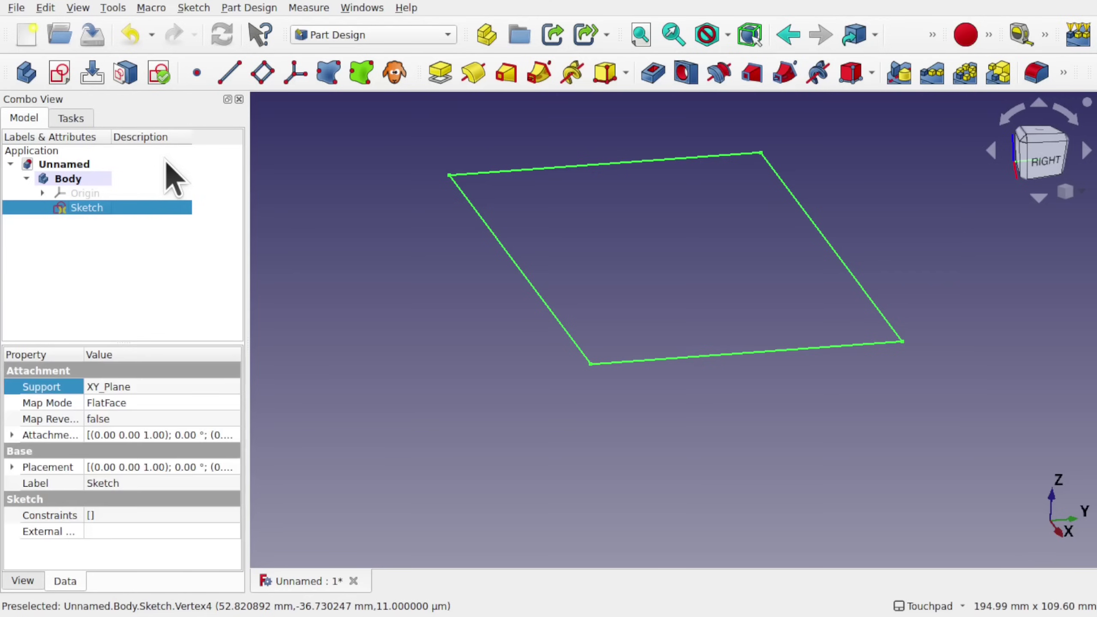
pyautogui.click(439, 72)
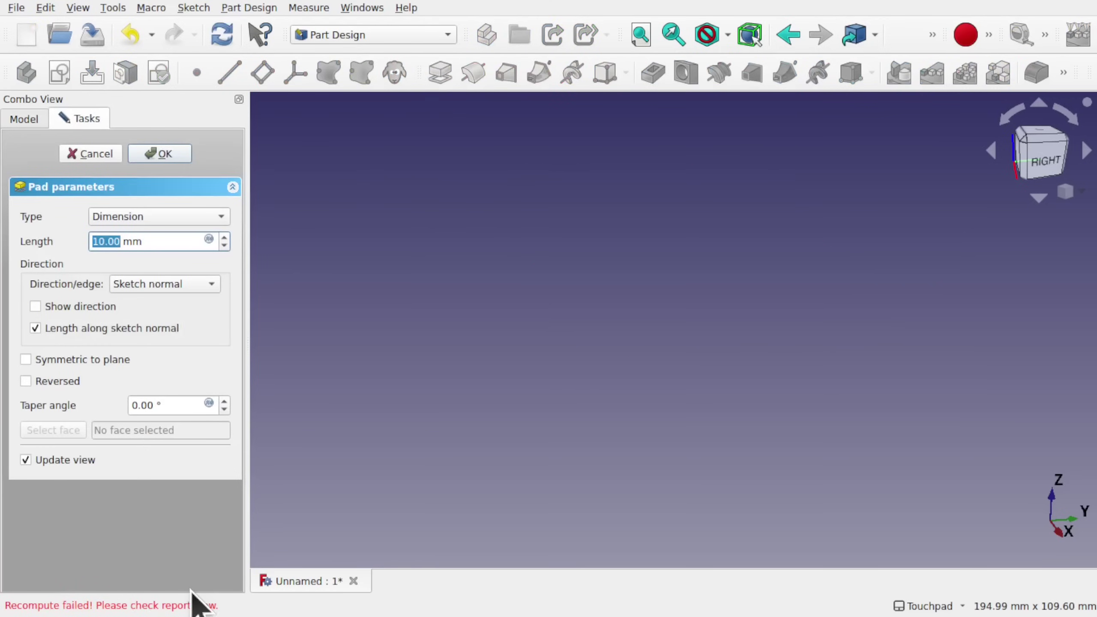
pyautogui.click(171, 156)
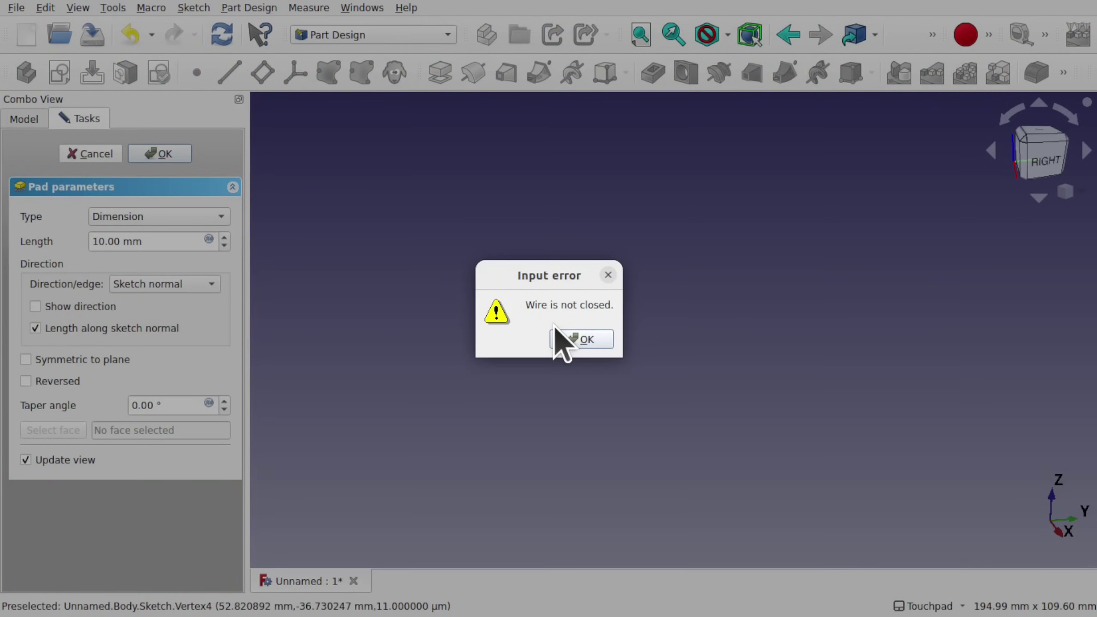
pyautogui.click(576, 338)
pyautogui.click(103, 155)
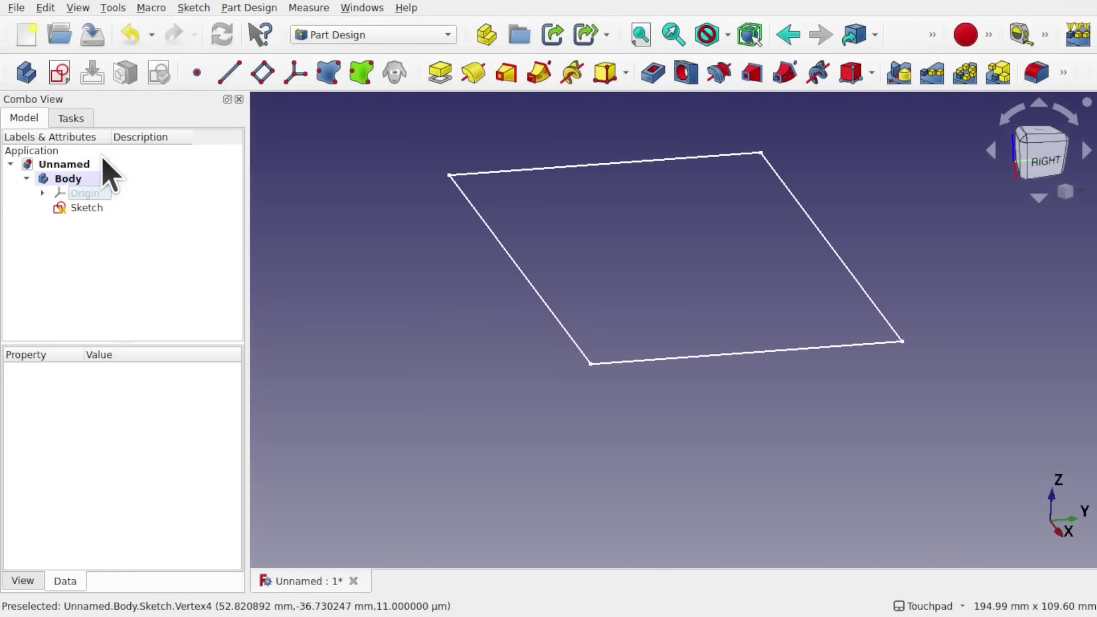
pyautogui.click(89, 209)
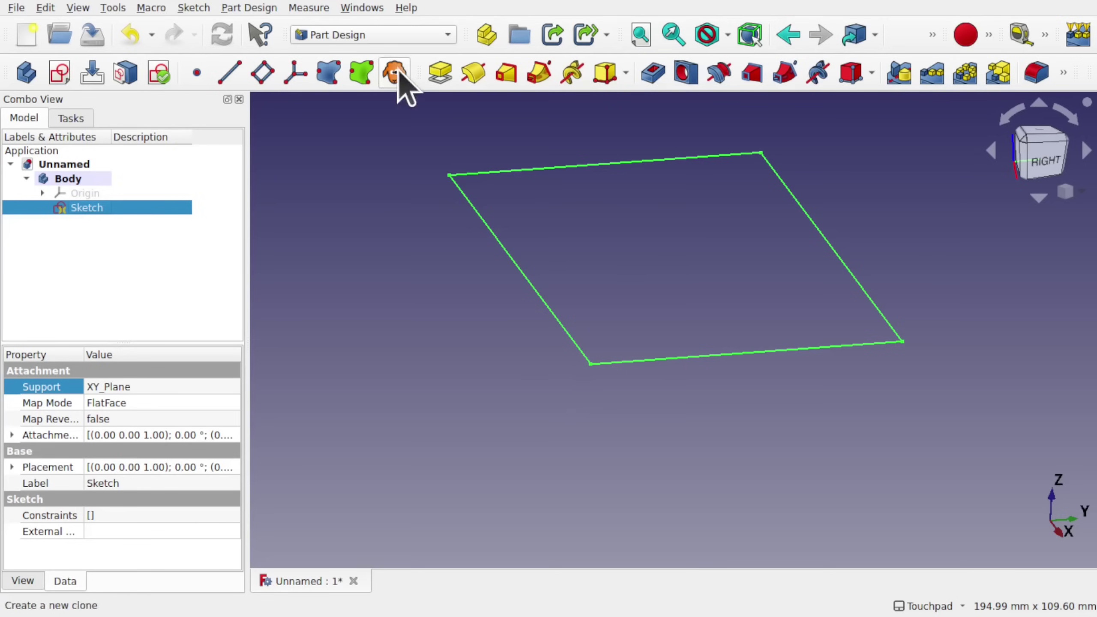
# - In the Sketcher workbench, run Validate sketch and highlight the troublesome vertices at the corner
pyautogui.click(395, 34)
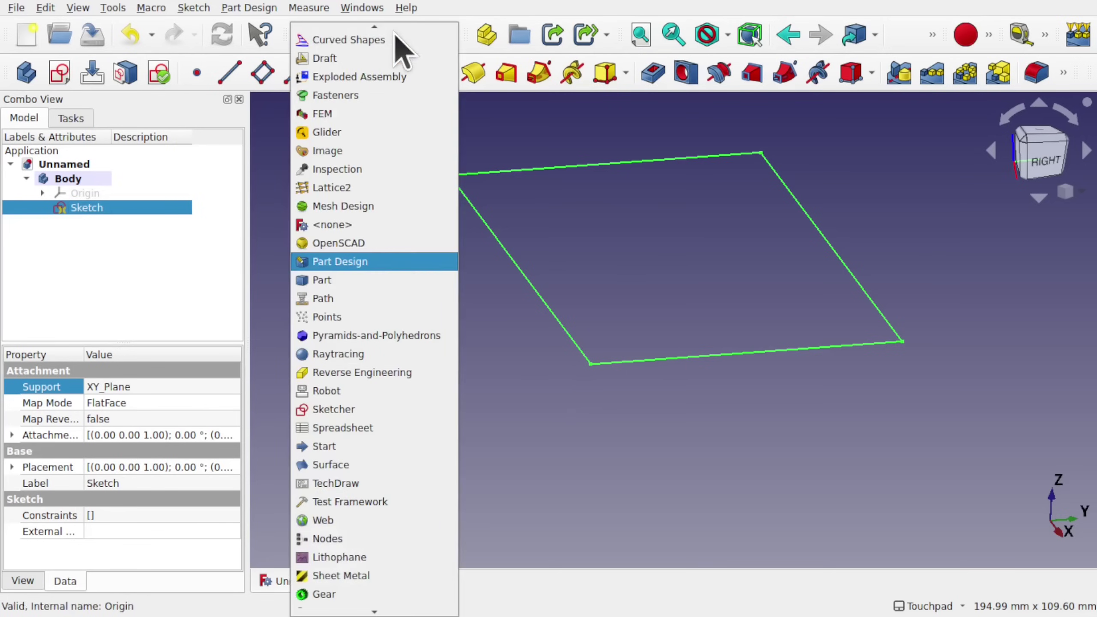
pyautogui.click(384, 411)
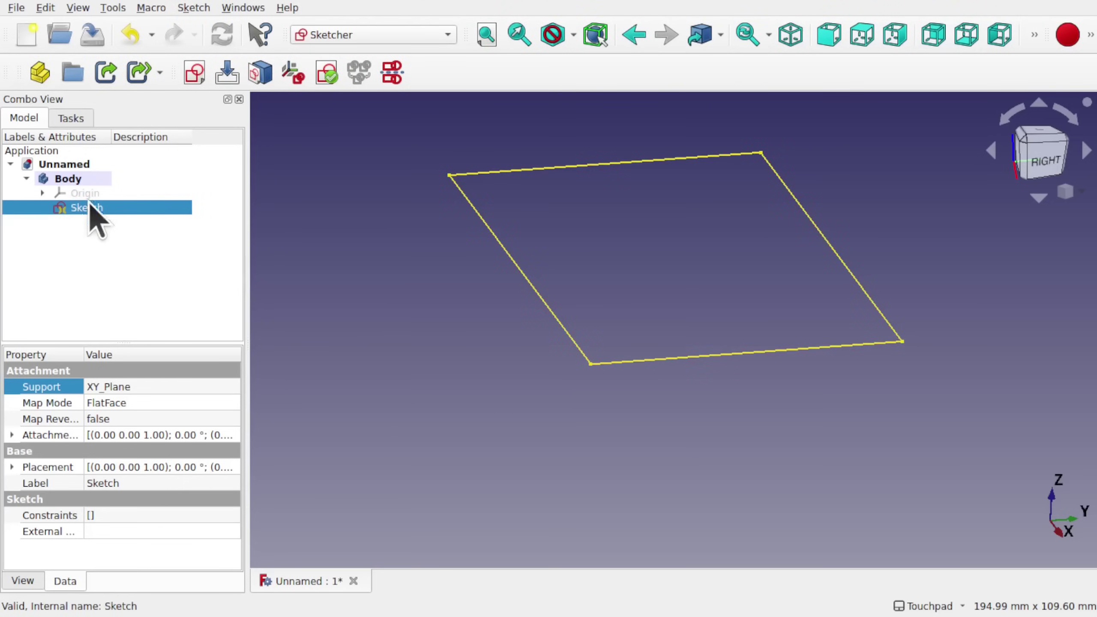
pyautogui.click(194, 7)
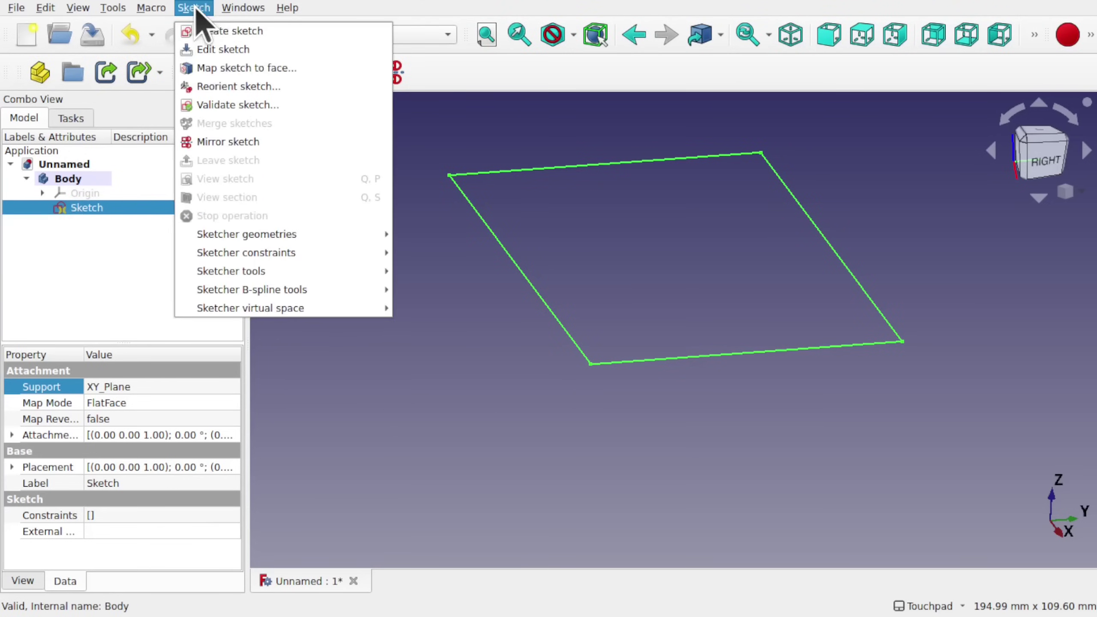
pyautogui.click(208, 105)
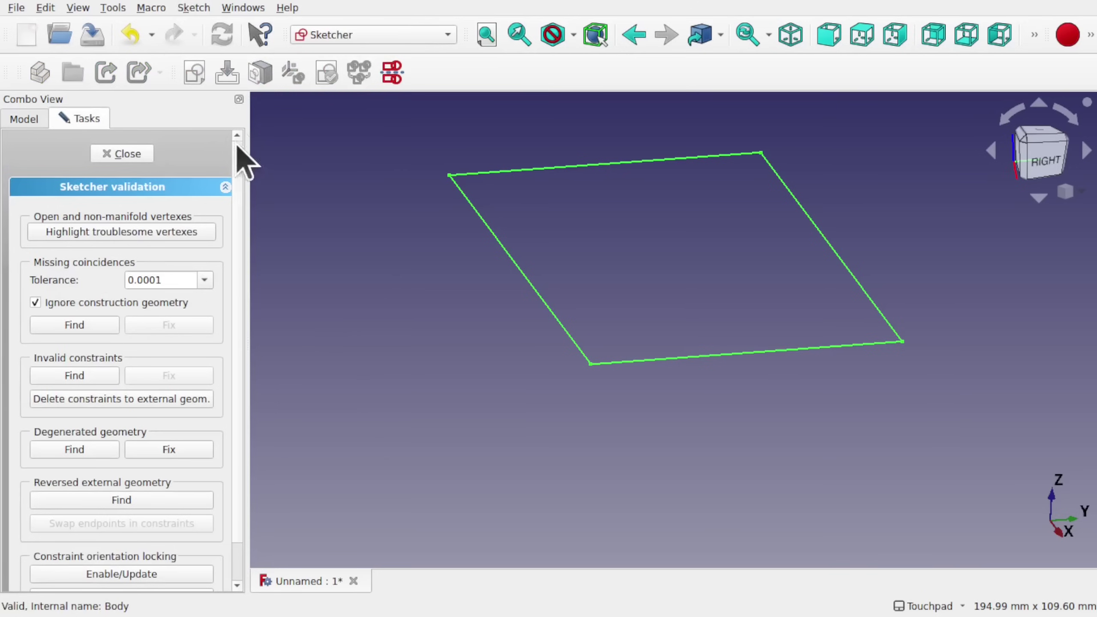
pyautogui.moveTo(246, 179); pyautogui.dragTo(334, 181)
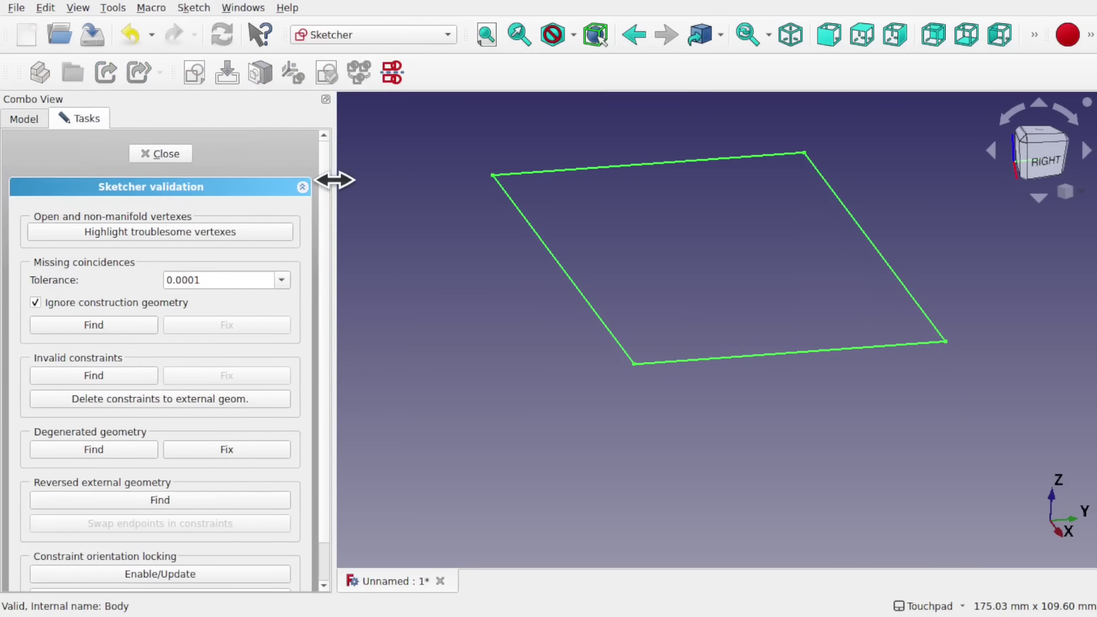
pyautogui.click(171, 233)
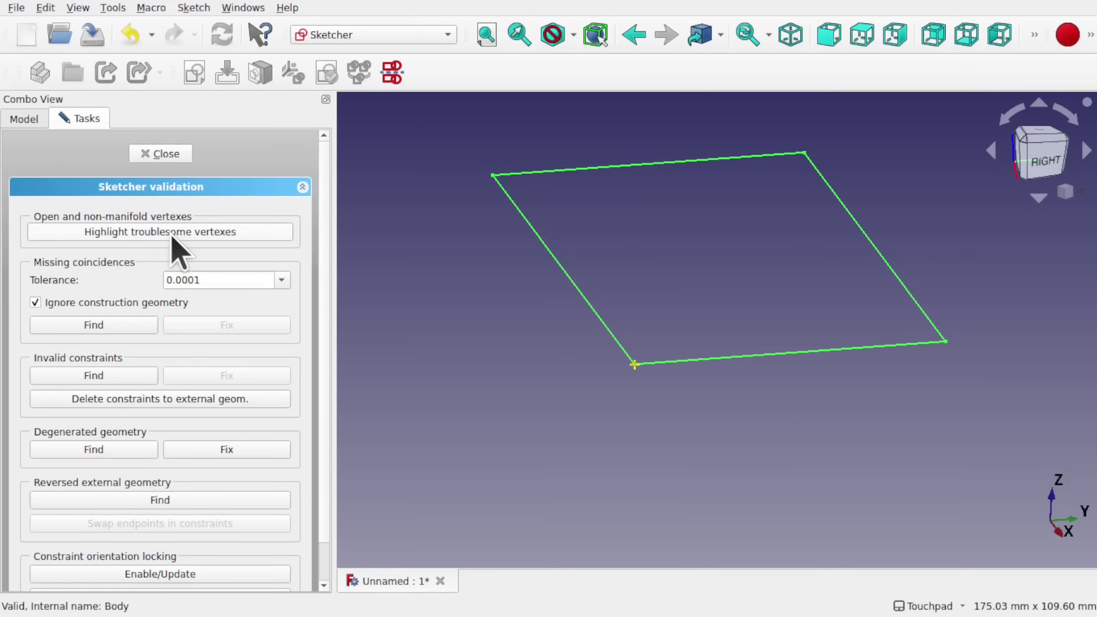
pyautogui.scroll(5, 655, 393)
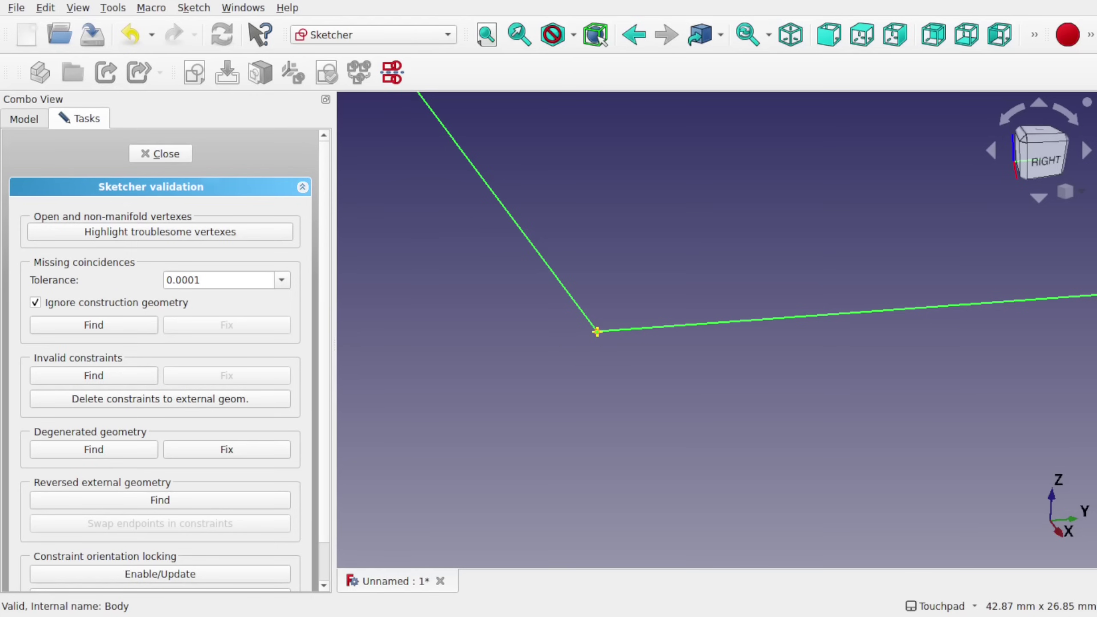
# - Close validation and make the two bottom-left corner vertices of Sketch coincident
pyautogui.click(165, 154)
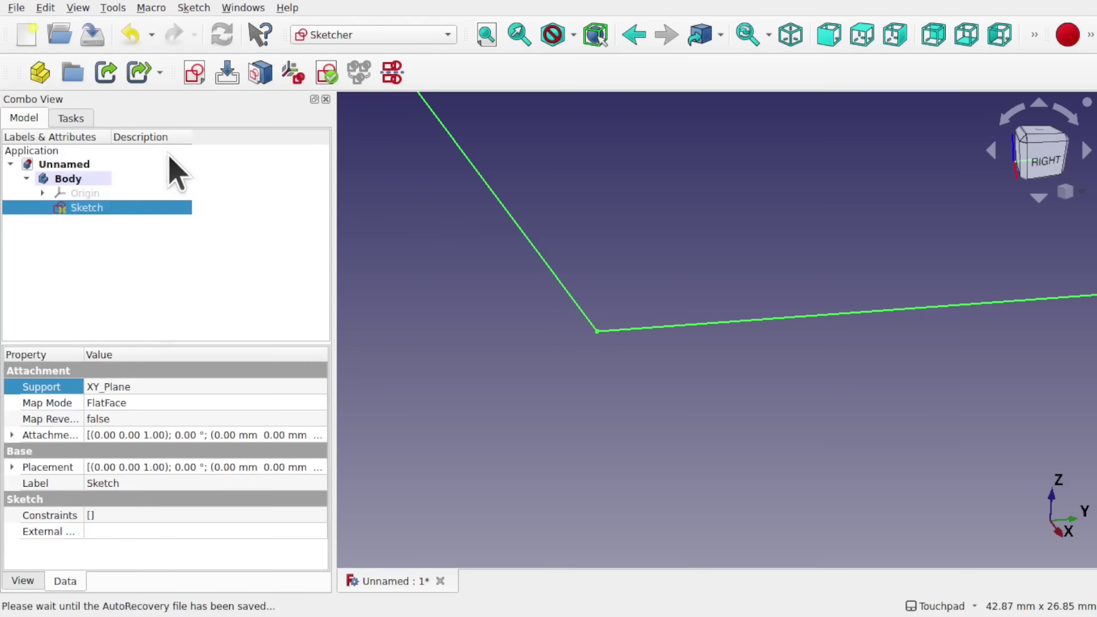
pyautogui.doubleClick(89, 205)
pyautogui.scroll(10, 941, 558)
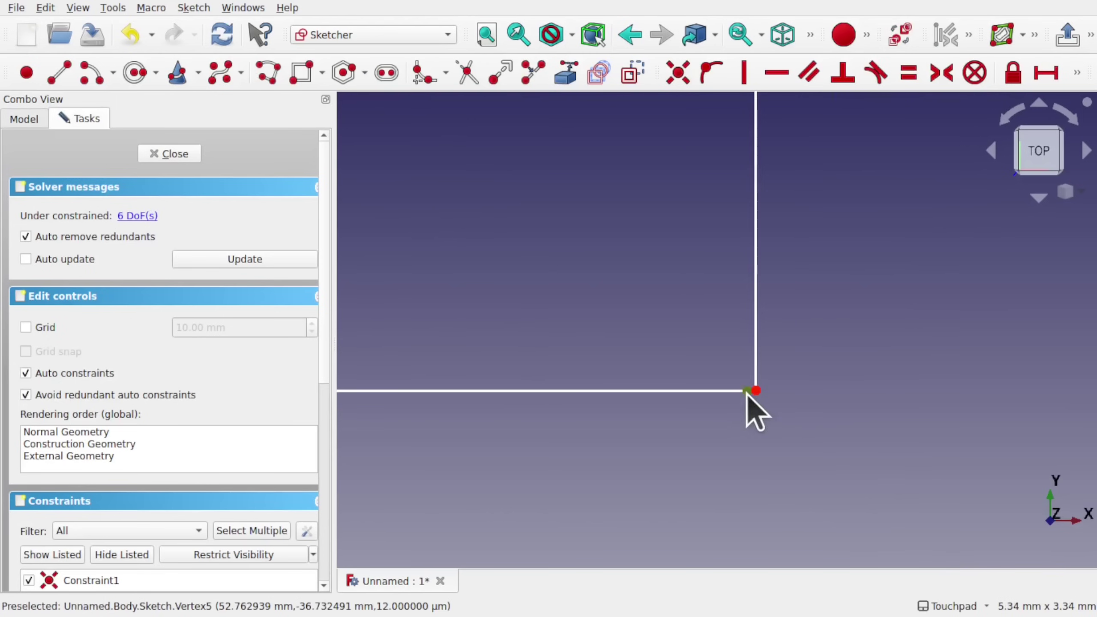
pyautogui.click(746, 391)
pyautogui.click(756, 391)
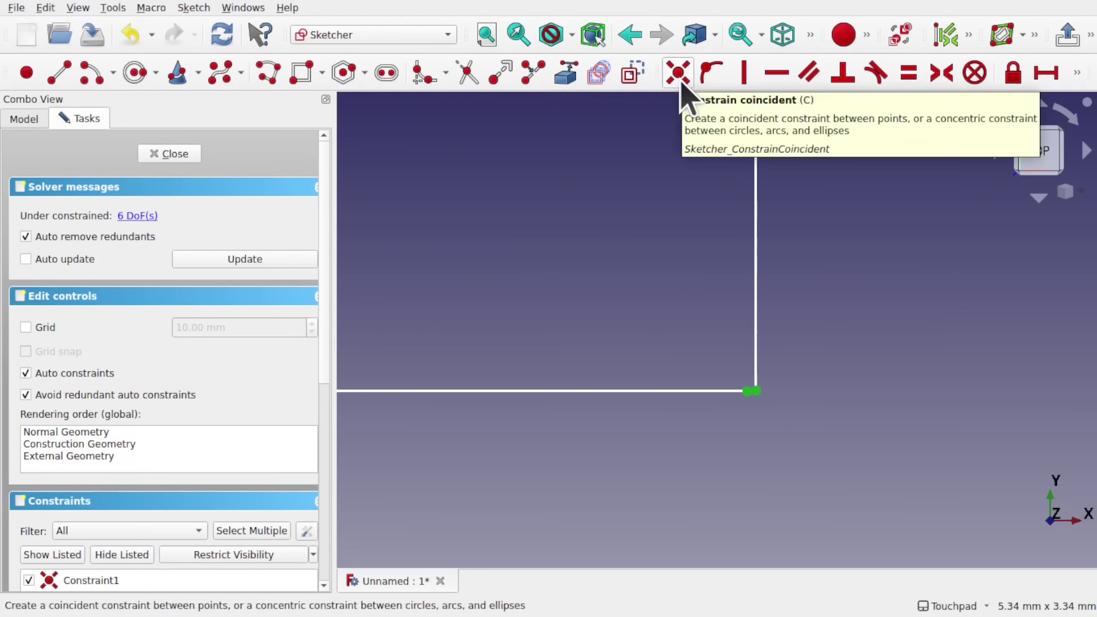
pyautogui.click(818, 391)
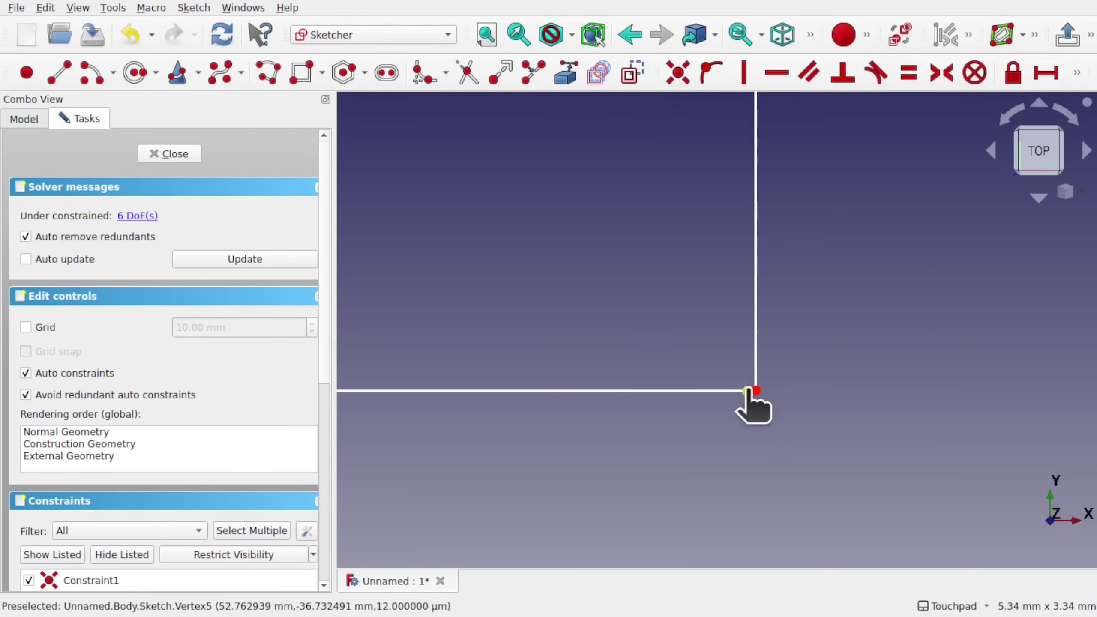
# - Nudge the corner vertex, close the sketch, and return to the Part Design workbench
pyautogui.moveTo(748, 391); pyautogui.dragTo(755, 390)
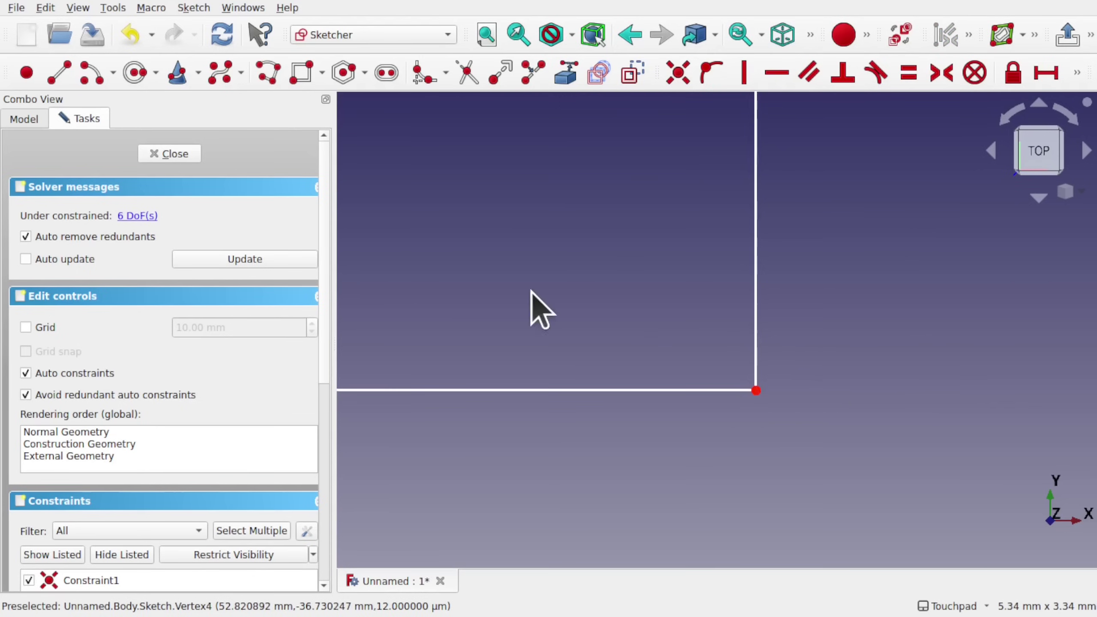
pyautogui.click(175, 156)
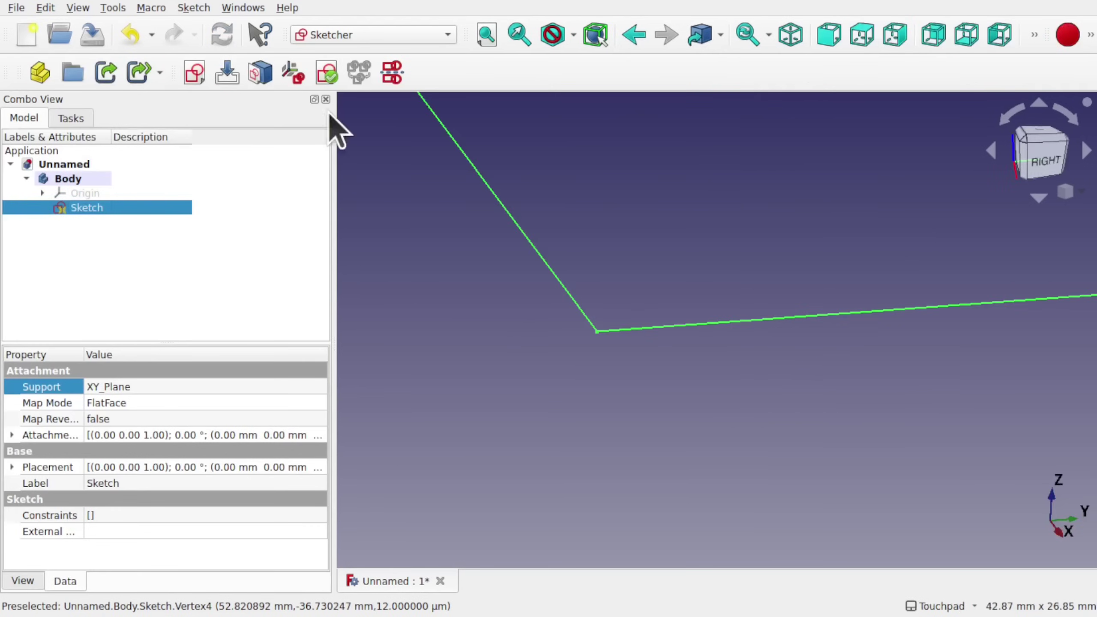
pyautogui.click(389, 36)
pyautogui.click(362, 259)
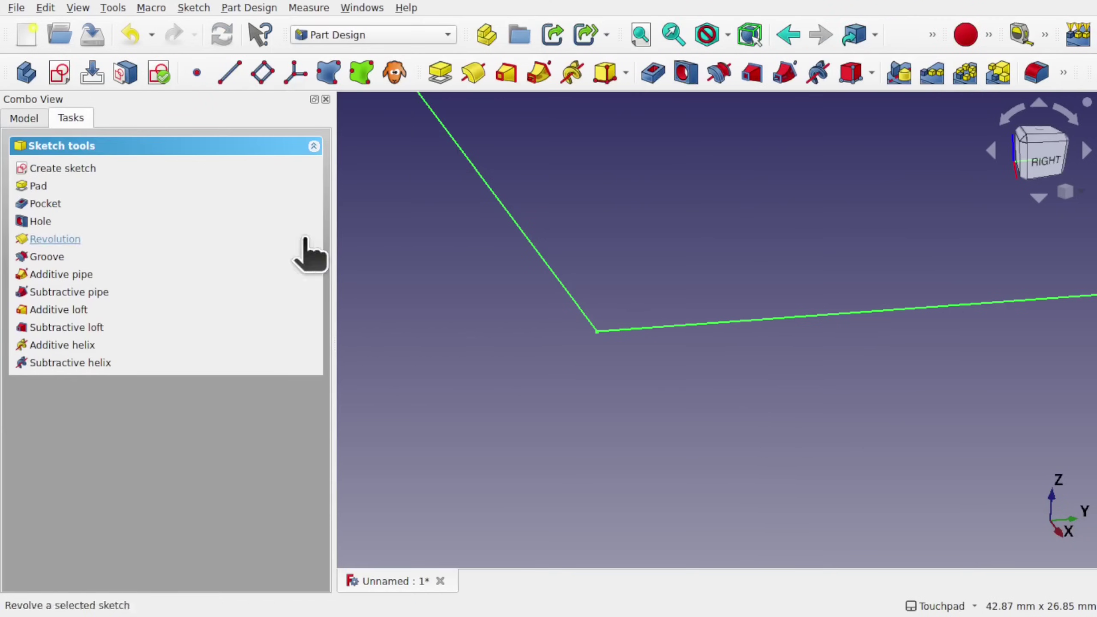
# - Pad the closed sketch into a 10 mm solid
pyautogui.click(428, 72)
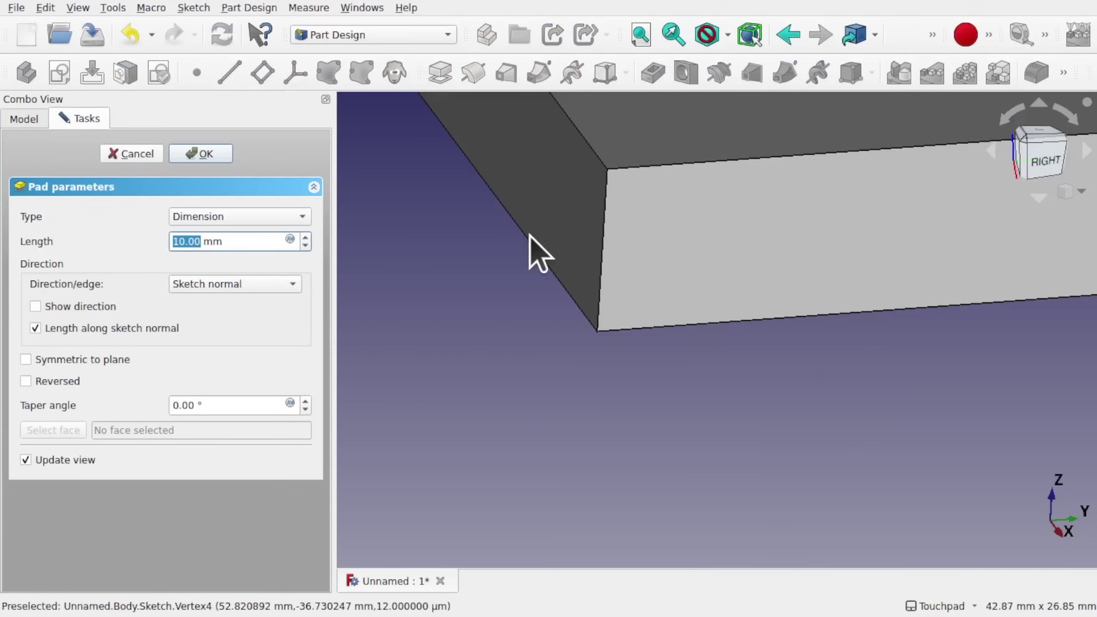
pyautogui.scroll(-5, 564, 288)
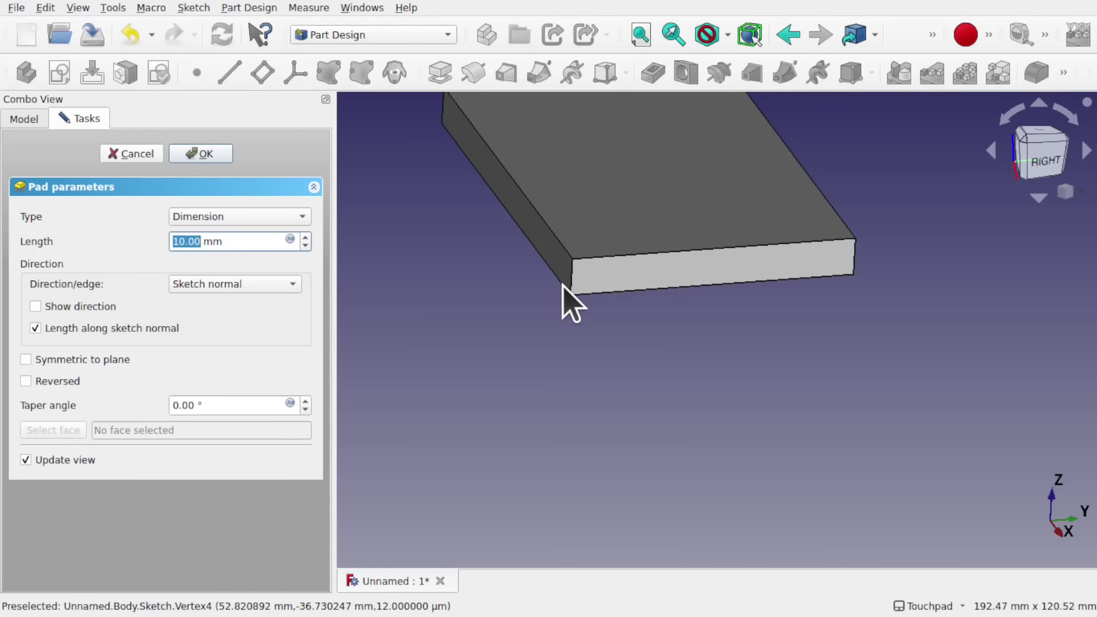
pyautogui.click(203, 154)
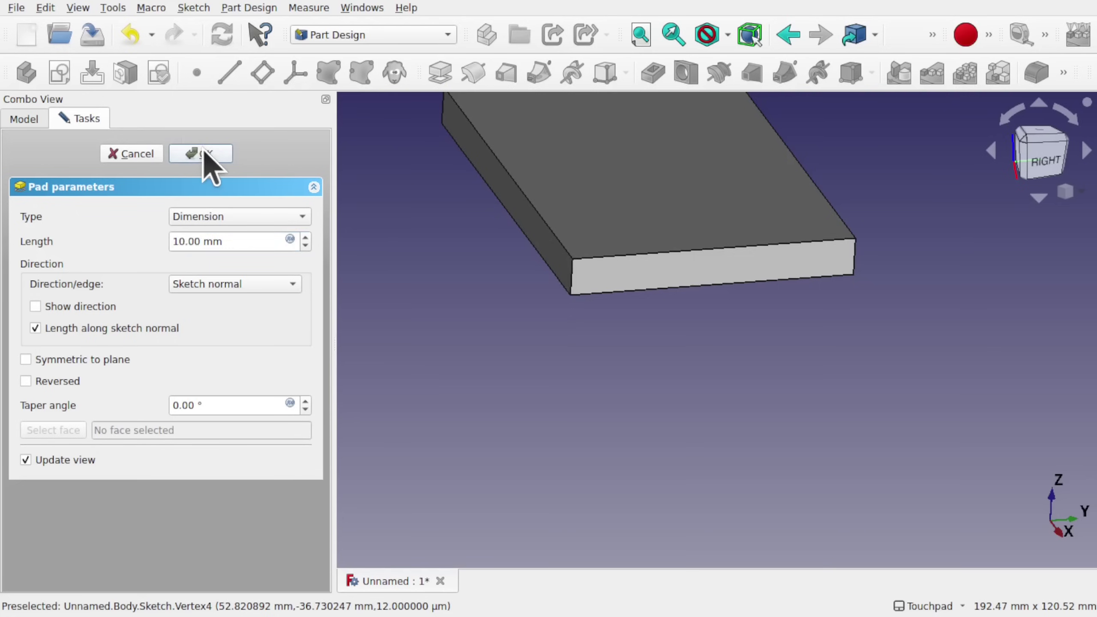
# - Return to the model tree, expand the Pad to show its sketch, and hide the padded solid
pyautogui.click(397, 43)
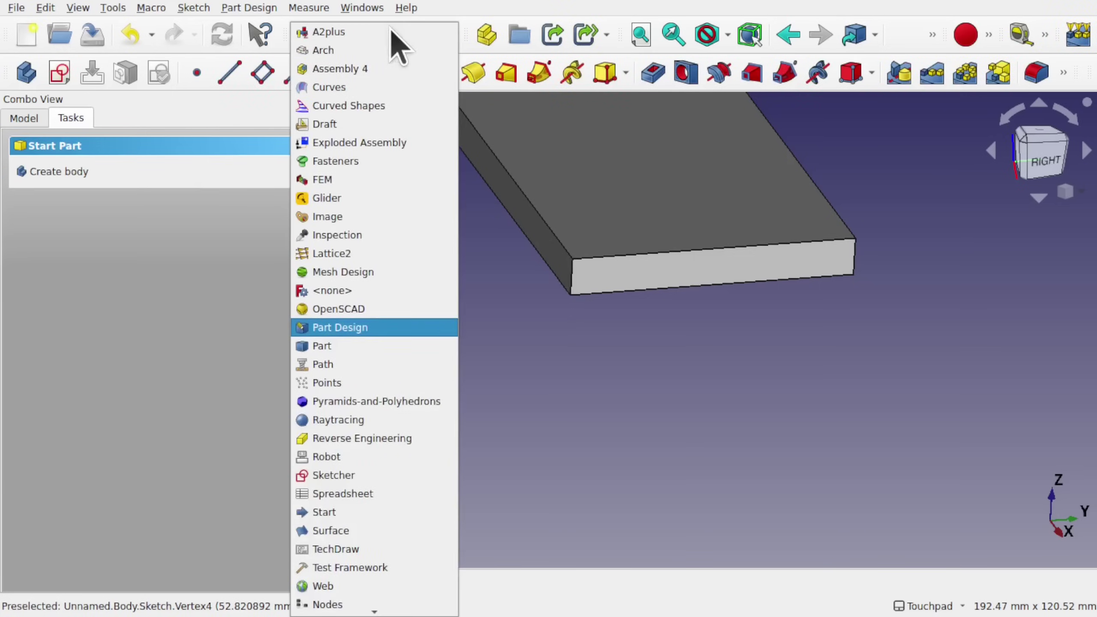
pyautogui.press('Escape')
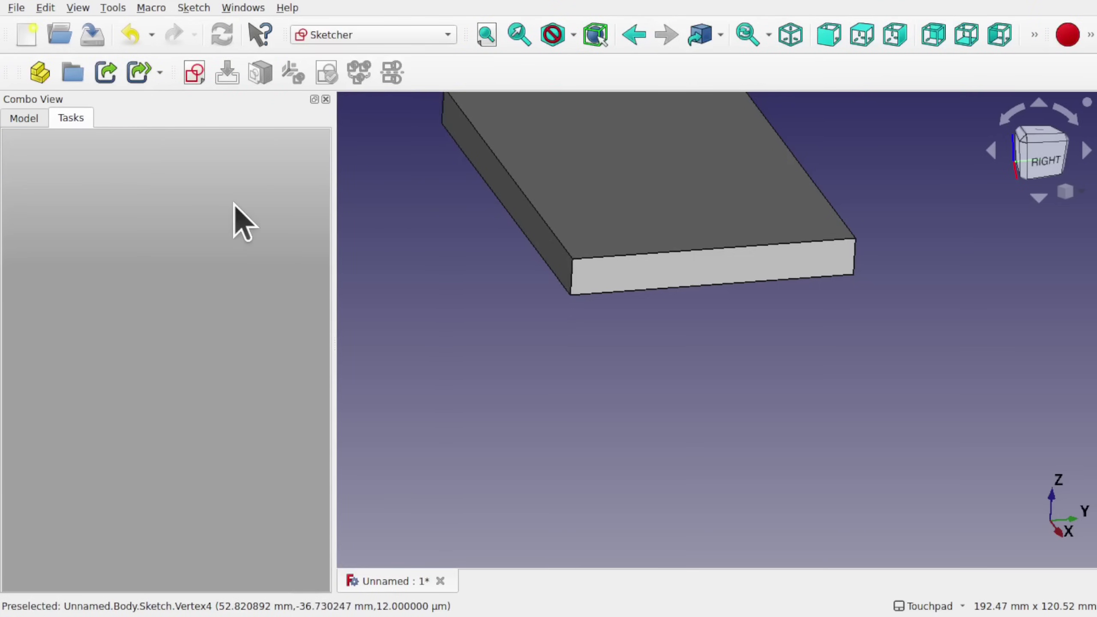
pyautogui.click(20, 121)
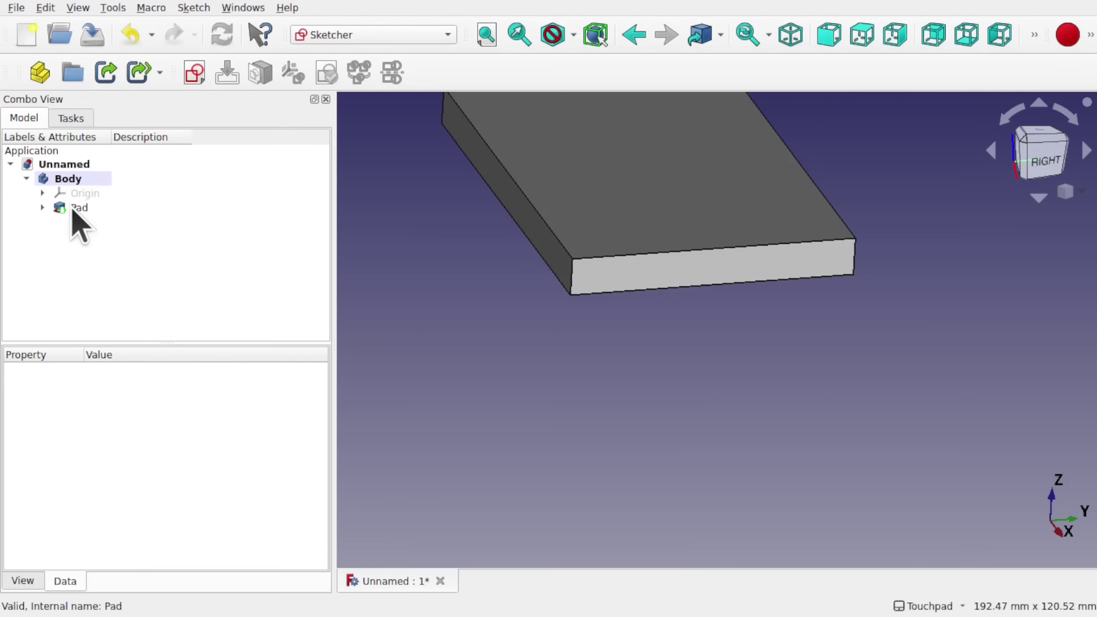
pyautogui.click(43, 207)
pyautogui.click(95, 221)
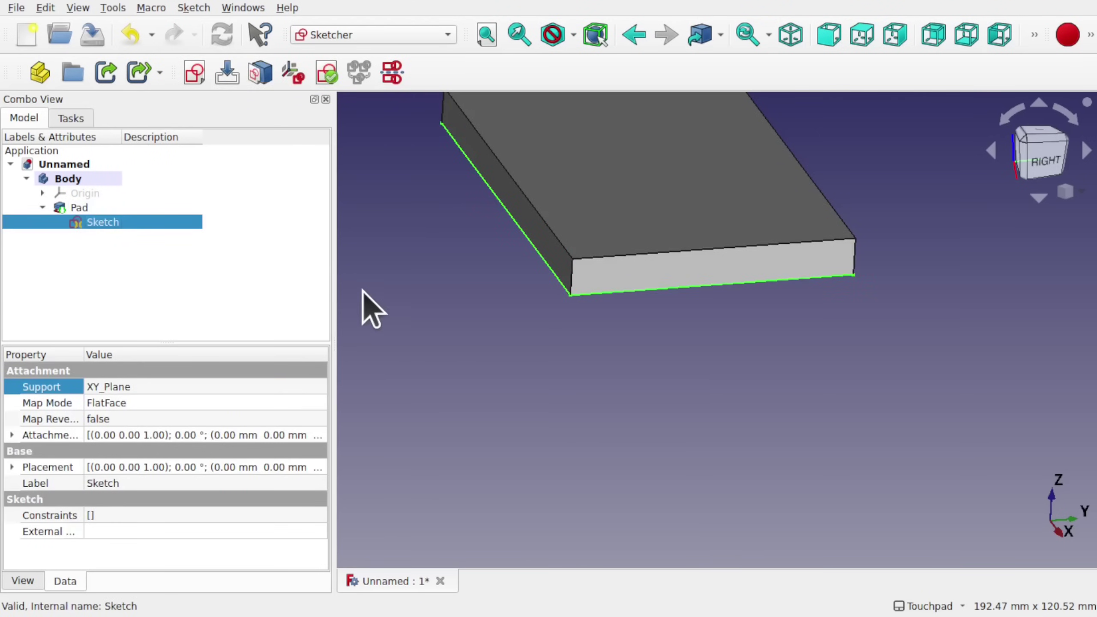
pyautogui.click(80, 208)
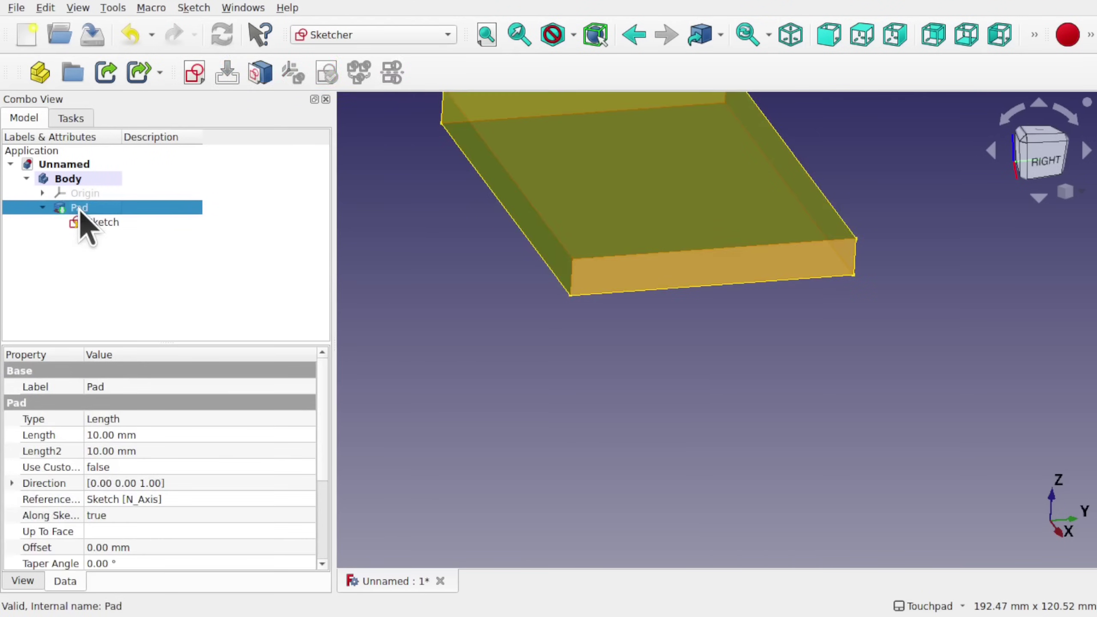
pyautogui.press('space')
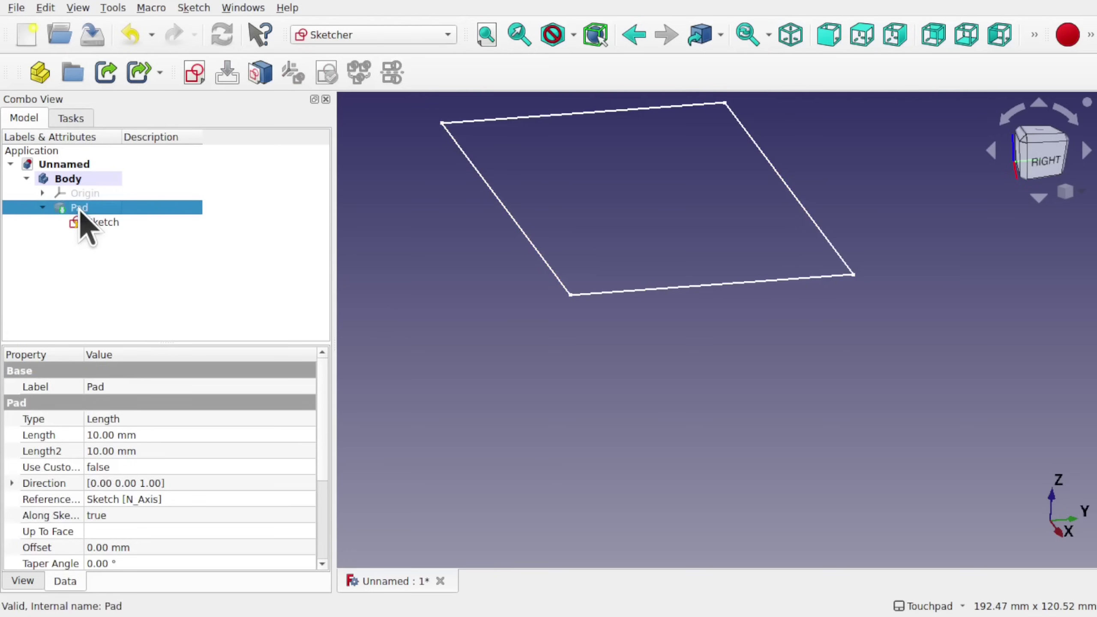
# - Run Sketcher validation on the Pad's sketch, highlight troublesome vertices, then close the check
pyautogui.click(194, 8)
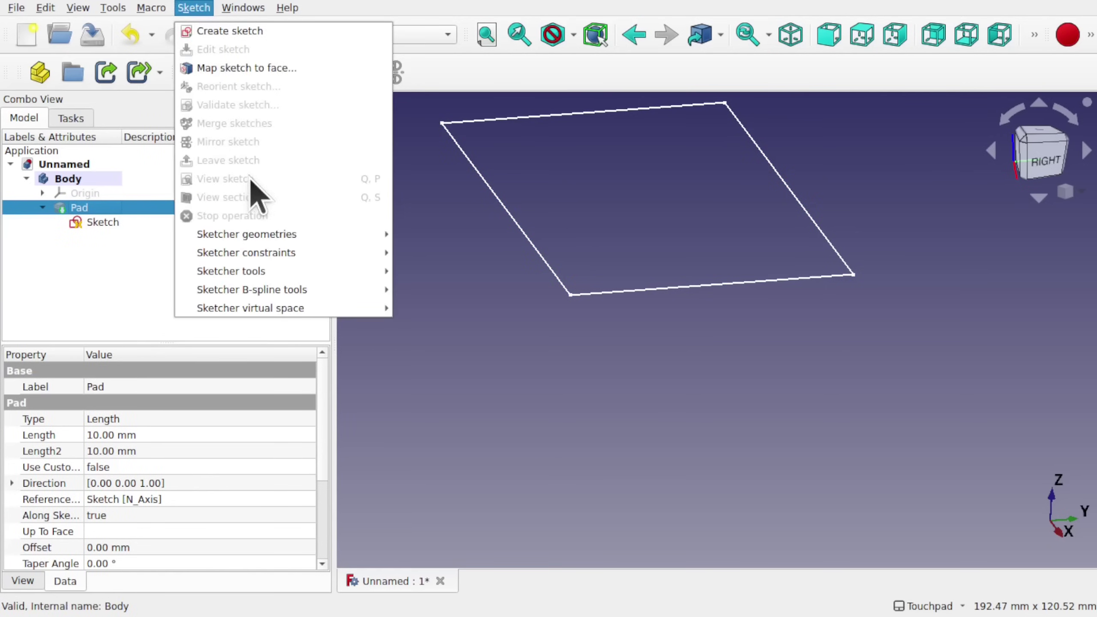
pyautogui.click(102, 221)
pyautogui.click(102, 221)
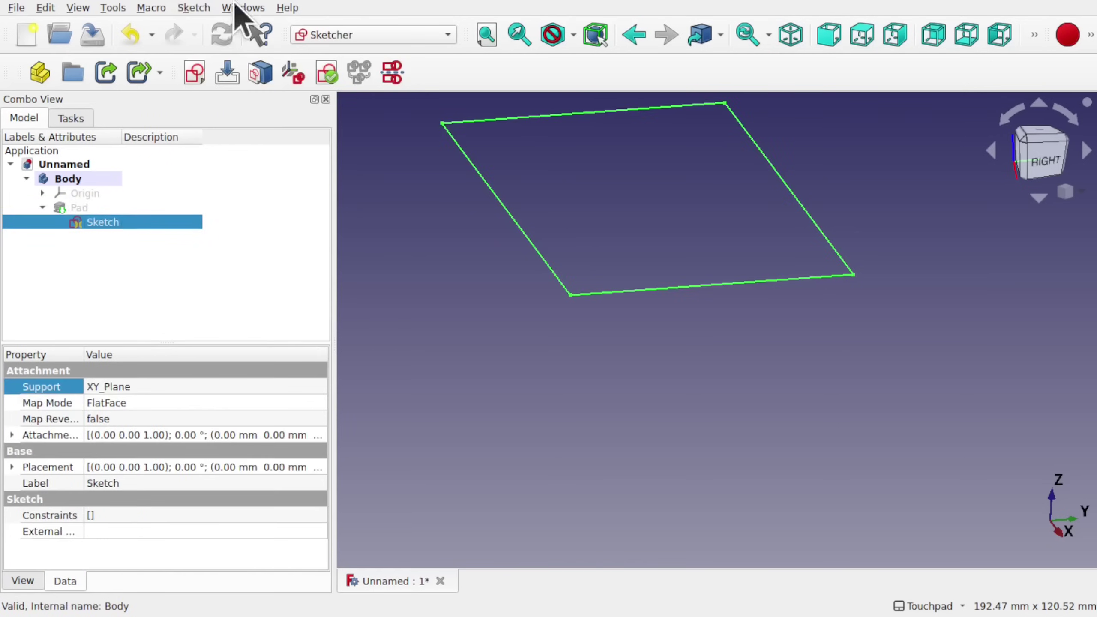
pyautogui.click(195, 7)
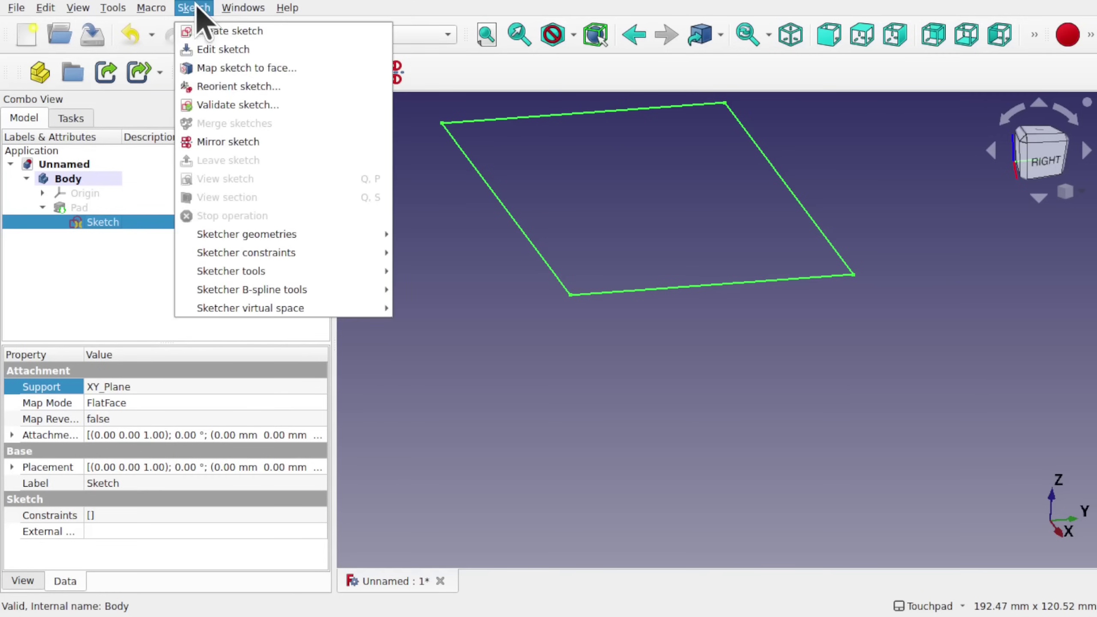
pyautogui.click(229, 105)
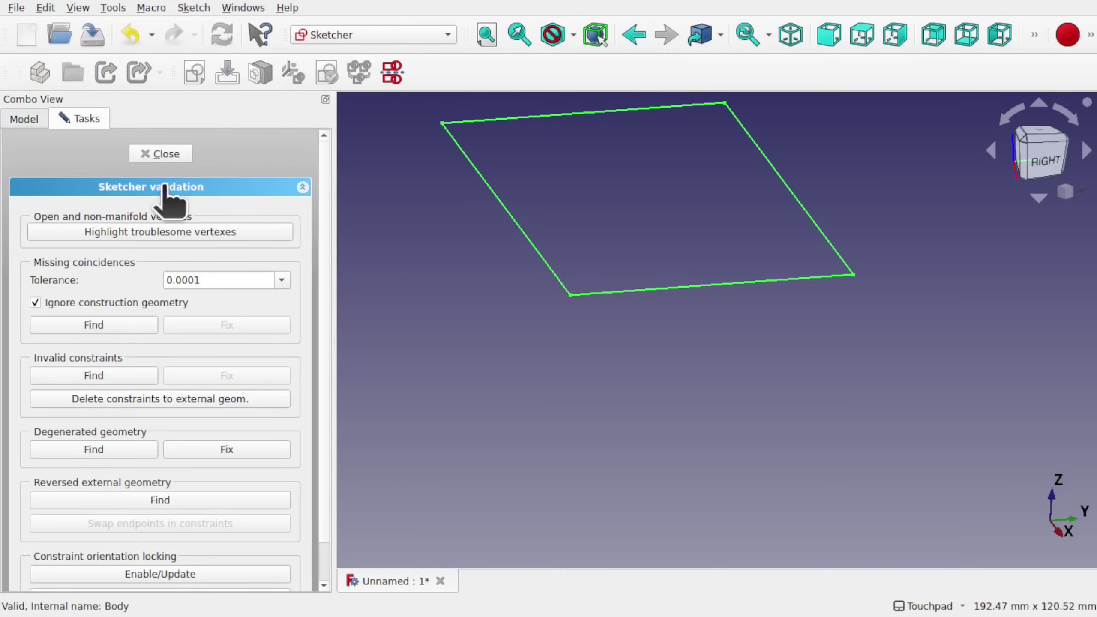
pyautogui.click(148, 233)
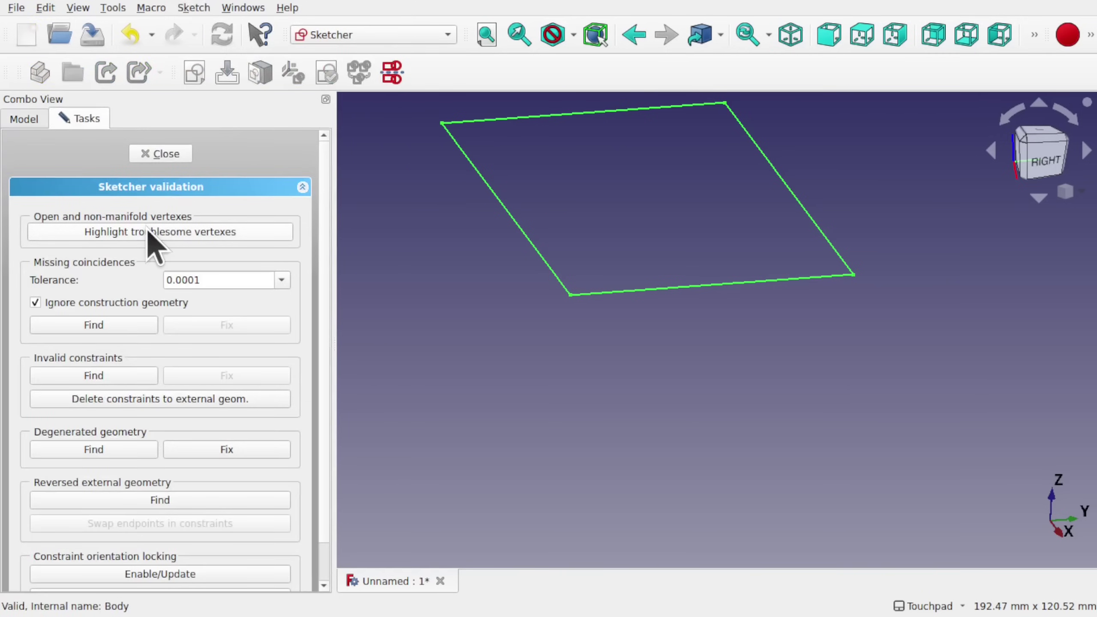
pyautogui.click(184, 232)
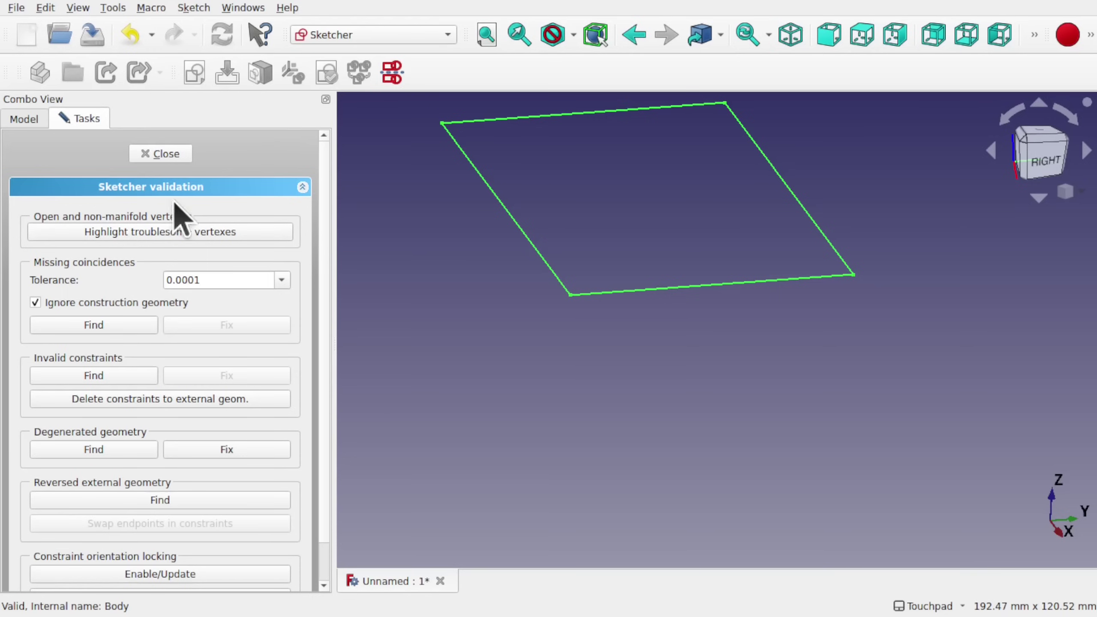
pyautogui.click(172, 155)
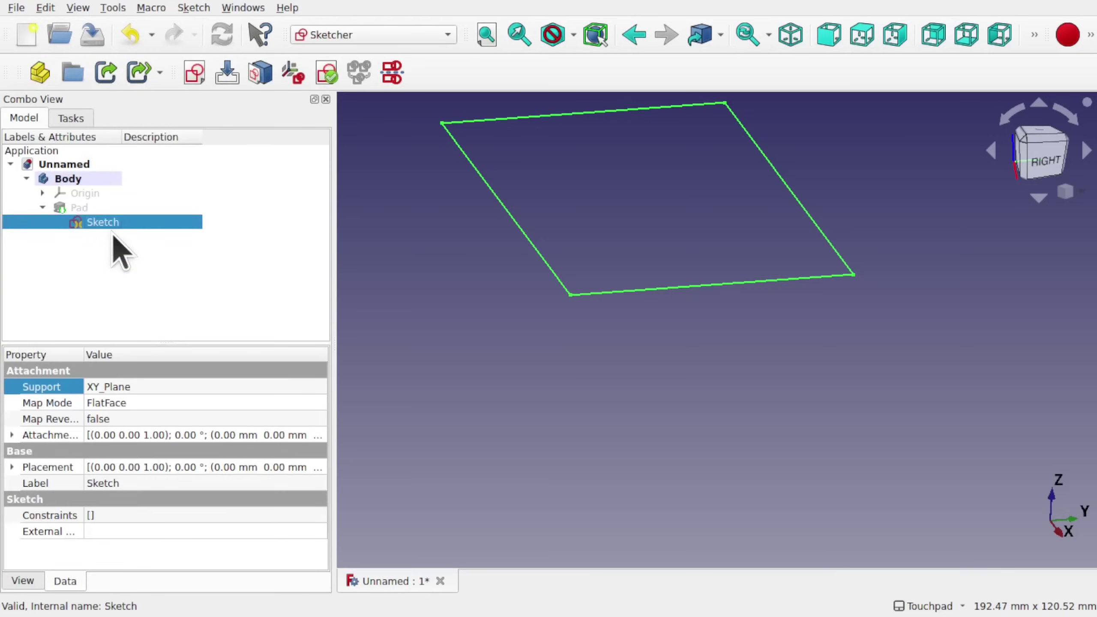
# - Nudge the rectangle's bottom edge open, then select the Pad to see 'Wire is not closed'
pyautogui.doubleClick(127, 223)
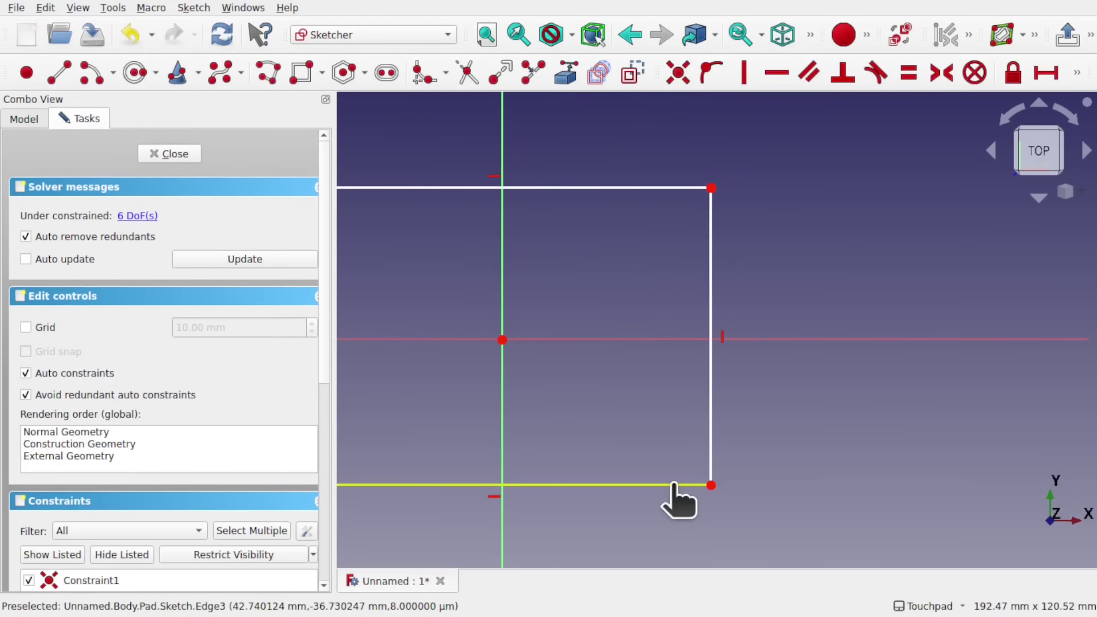
pyautogui.moveTo(674, 483); pyautogui.dragTo(674, 482)
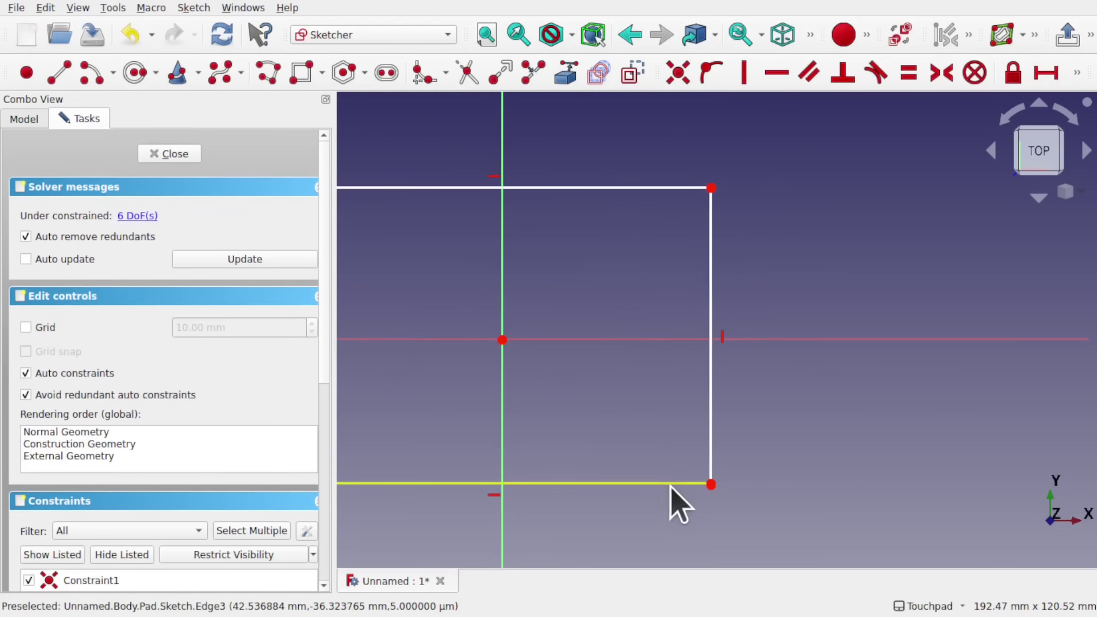
pyautogui.click(152, 152)
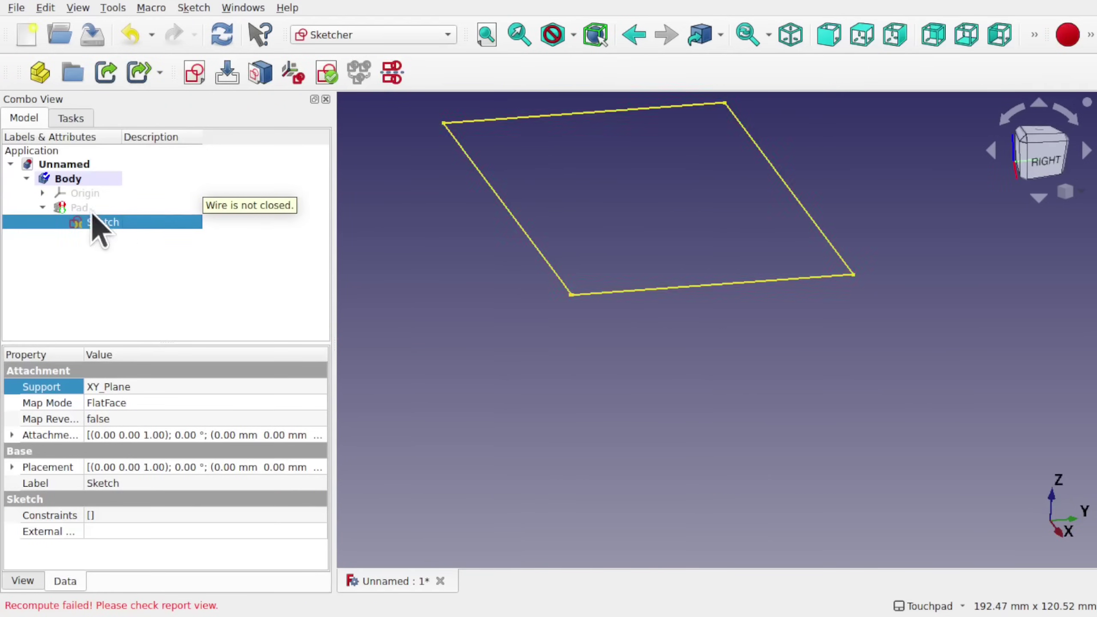
pyautogui.click(79, 207)
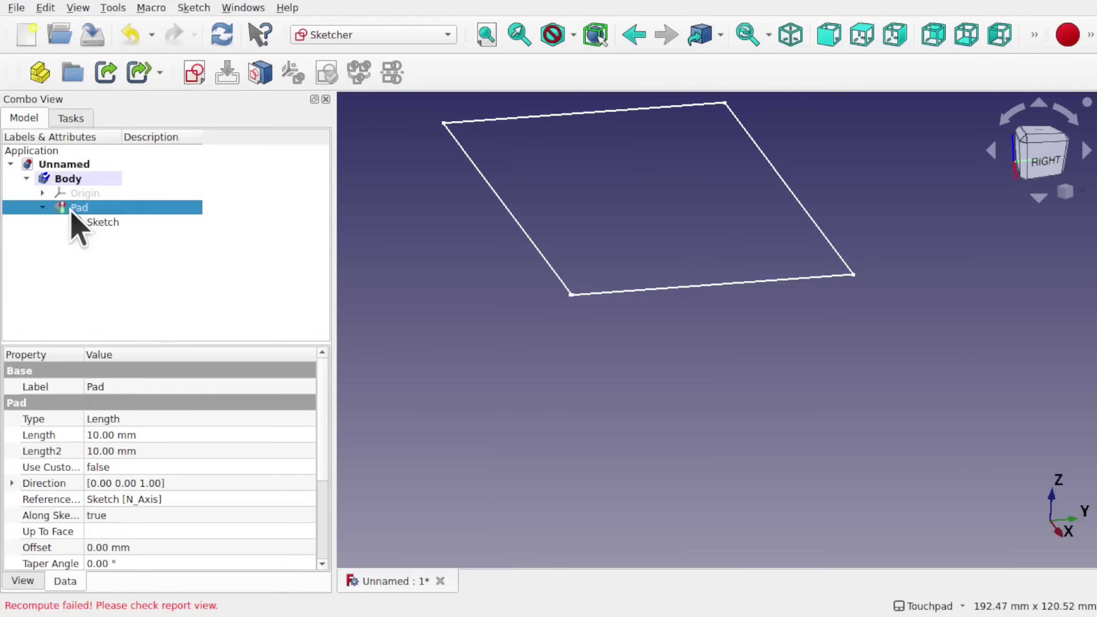
pyautogui.moveTo(93, 207)
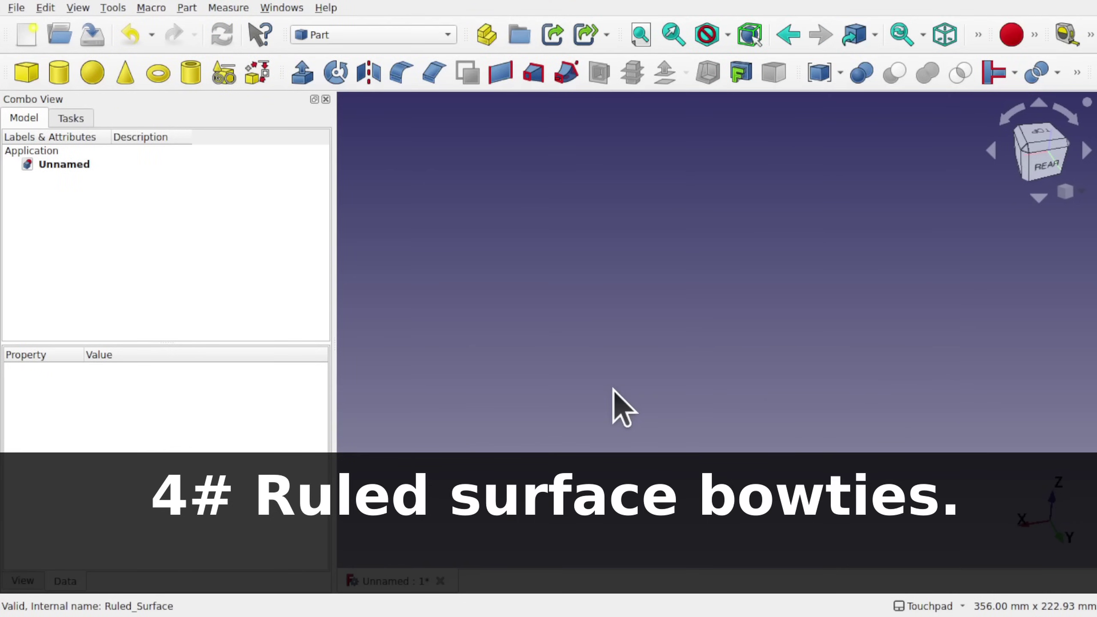
# - In the Sketcher workbench, start a new sketch on the YZ-Plane
pyautogui.click(388, 36)
pyautogui.click(368, 413)
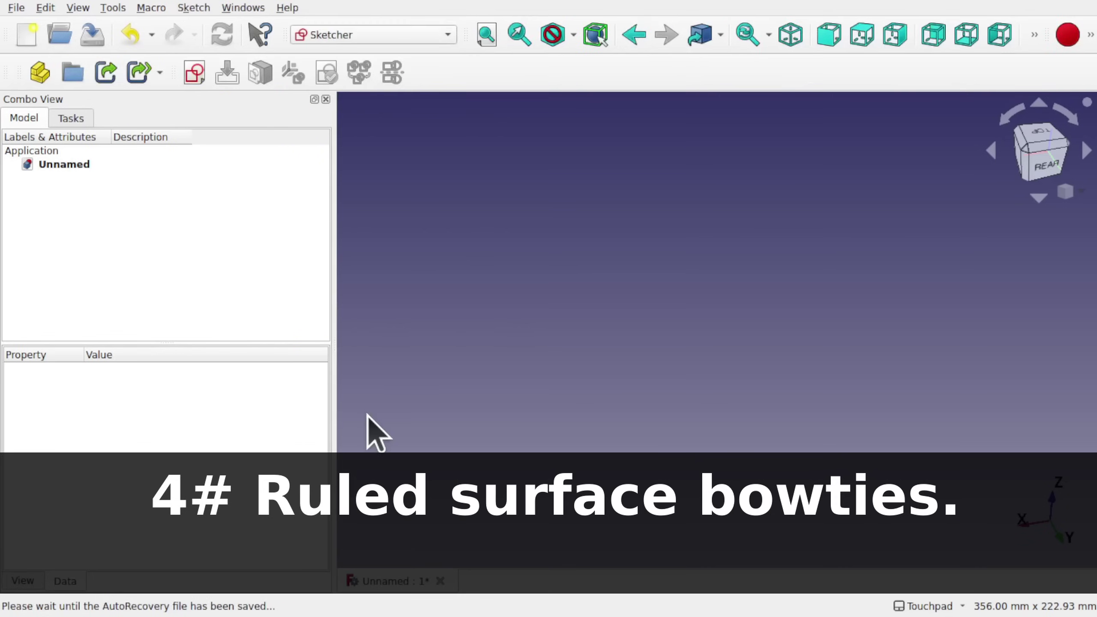
pyautogui.click(190, 80)
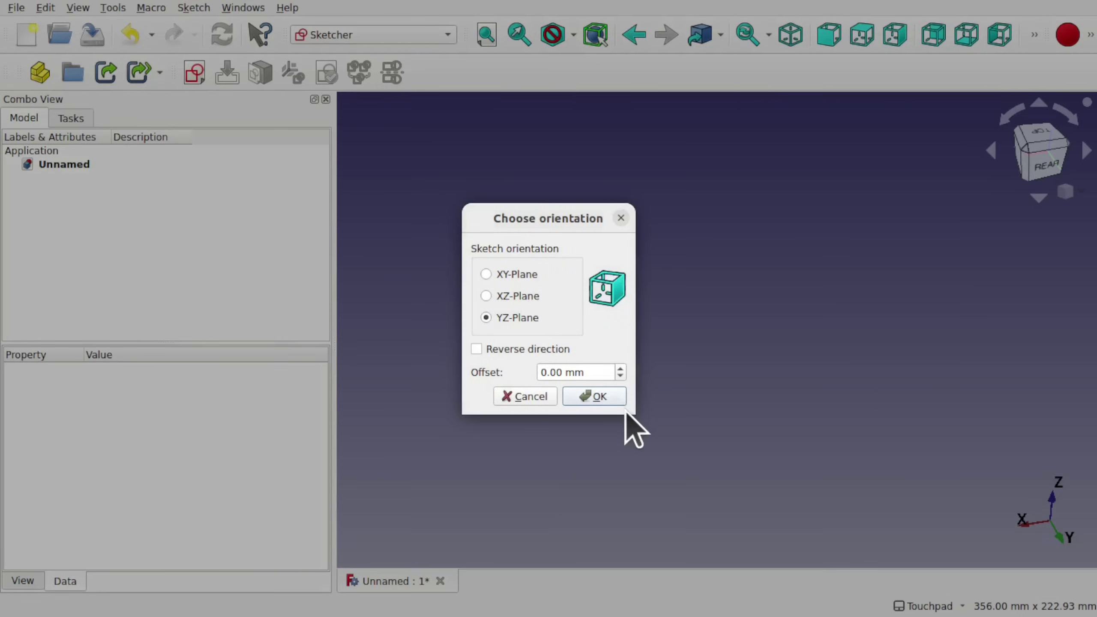
pyautogui.click(601, 395)
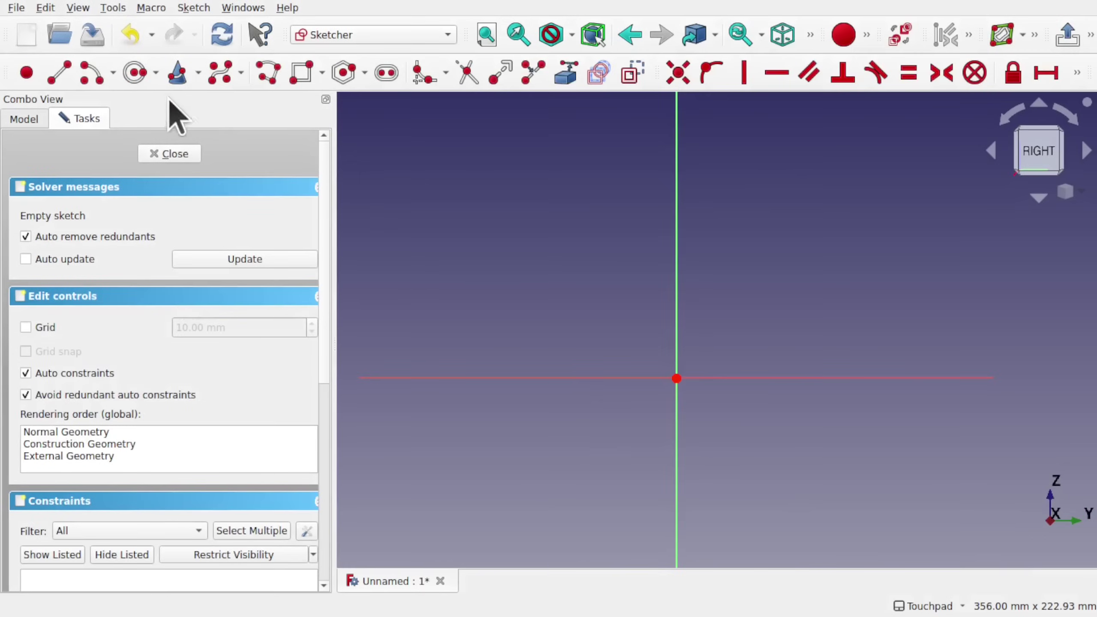
# - Draw an S-shaped B-spline through five control points and close the sketch
pyautogui.click(221, 73)
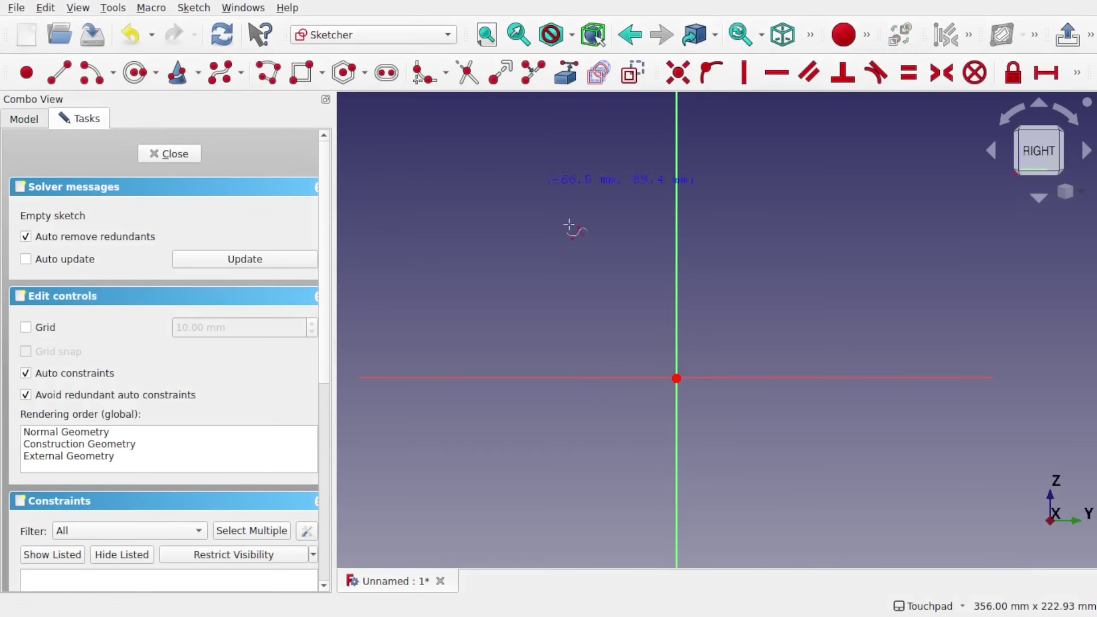
pyautogui.click(484, 378)
pyautogui.click(585, 320)
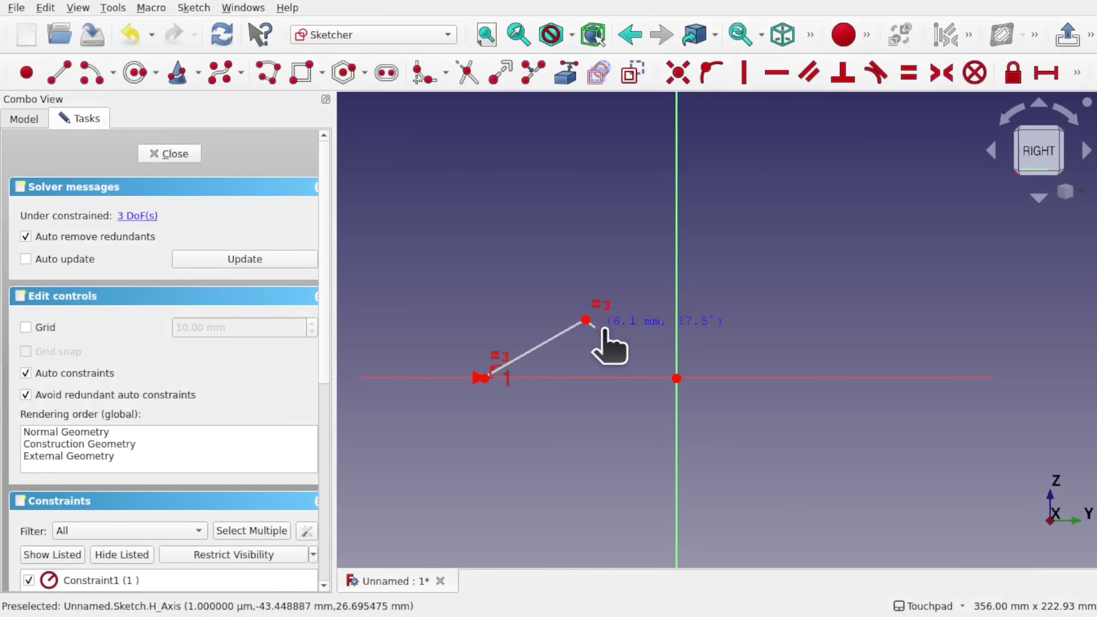
pyautogui.click(676, 378)
pyautogui.click(800, 446)
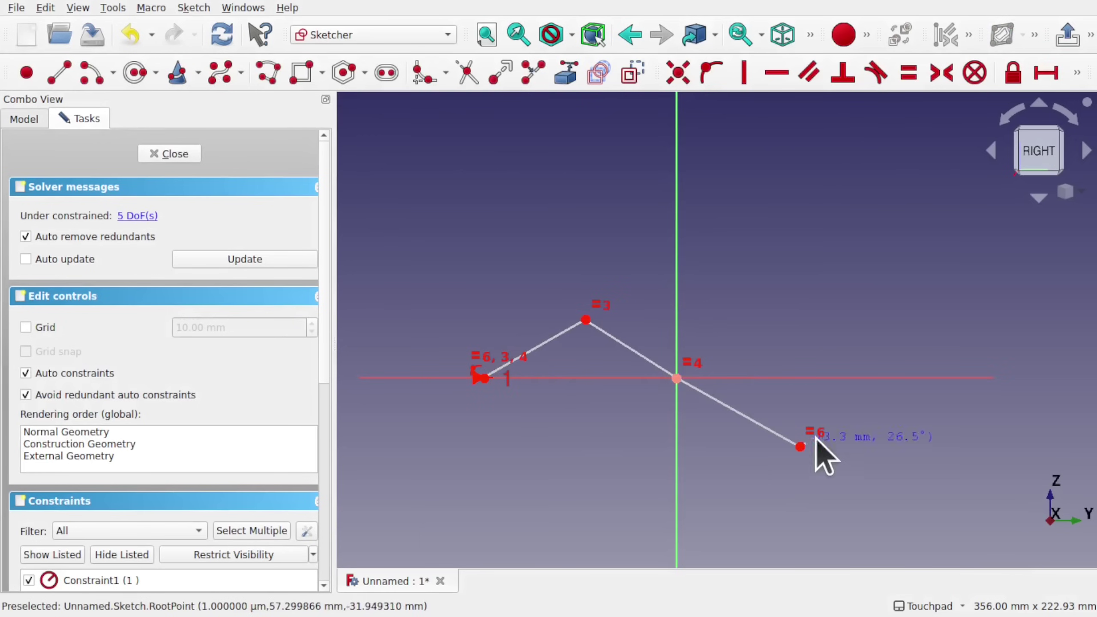
pyautogui.click(933, 350)
pyautogui.rightClick(854, 325)
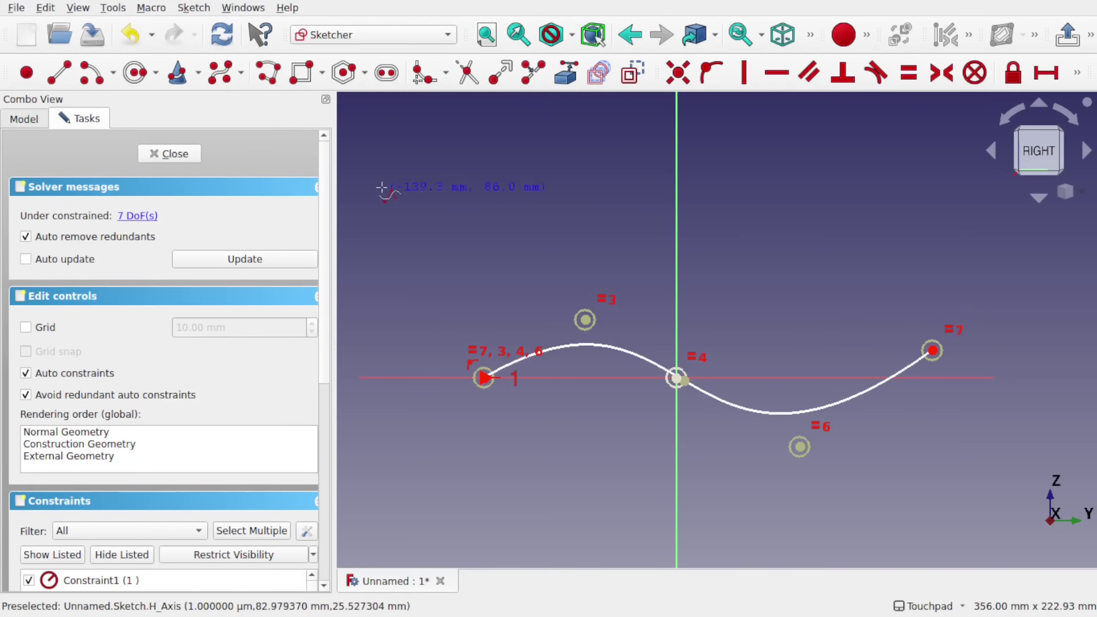
pyautogui.click(152, 154)
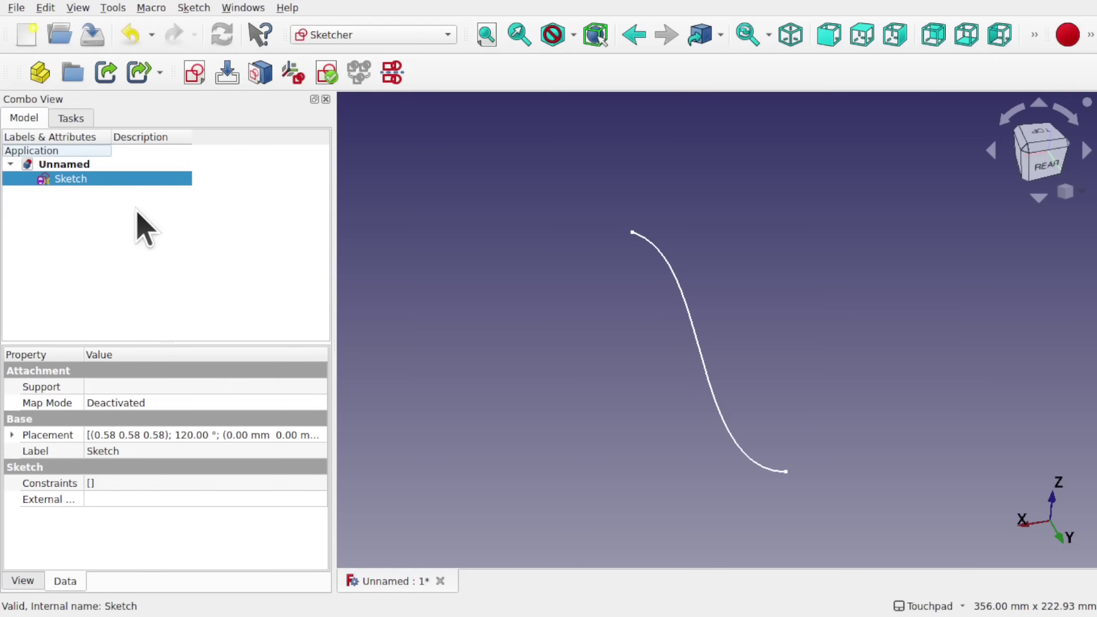
# - Duplicate the curve sketch and set the copy Sketch001's x position to 80 mm
pyautogui.click(51, 8)
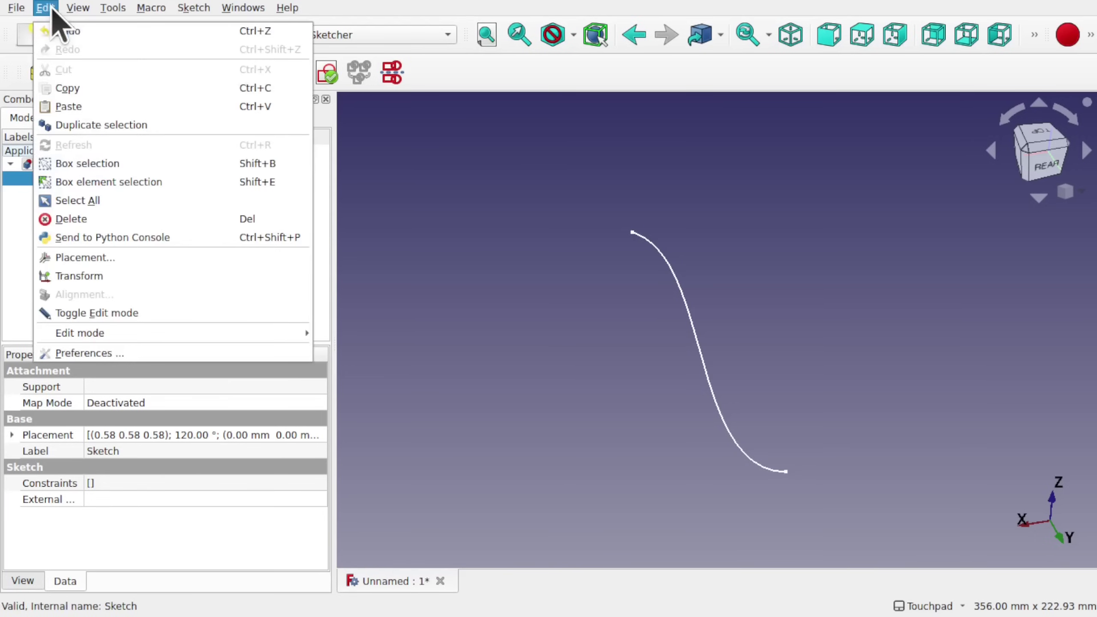
pyautogui.click(116, 124)
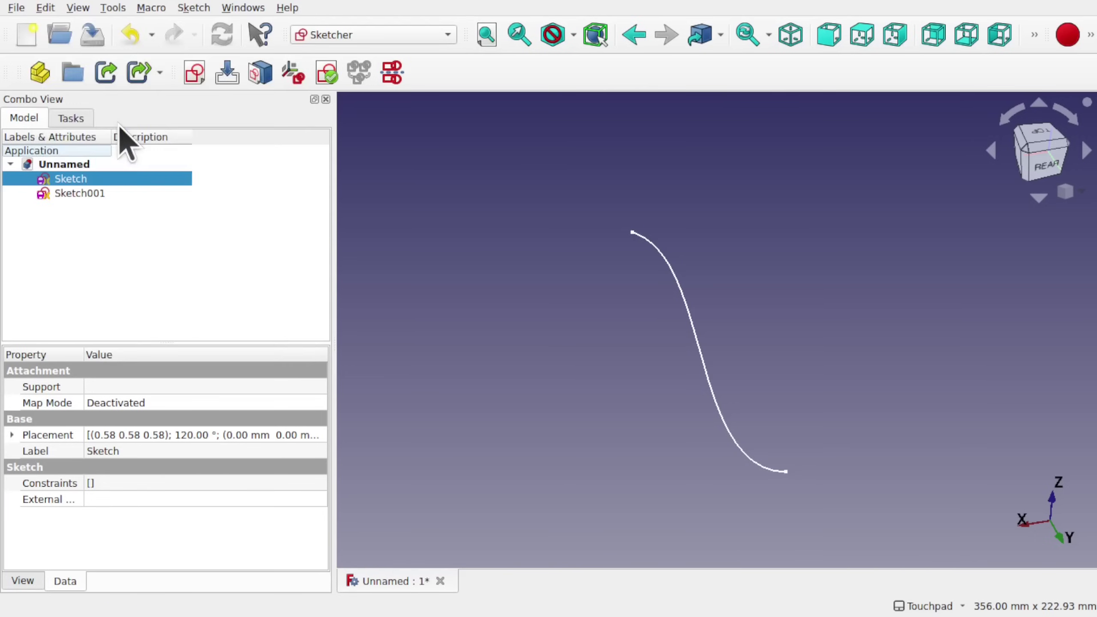
pyautogui.click(87, 194)
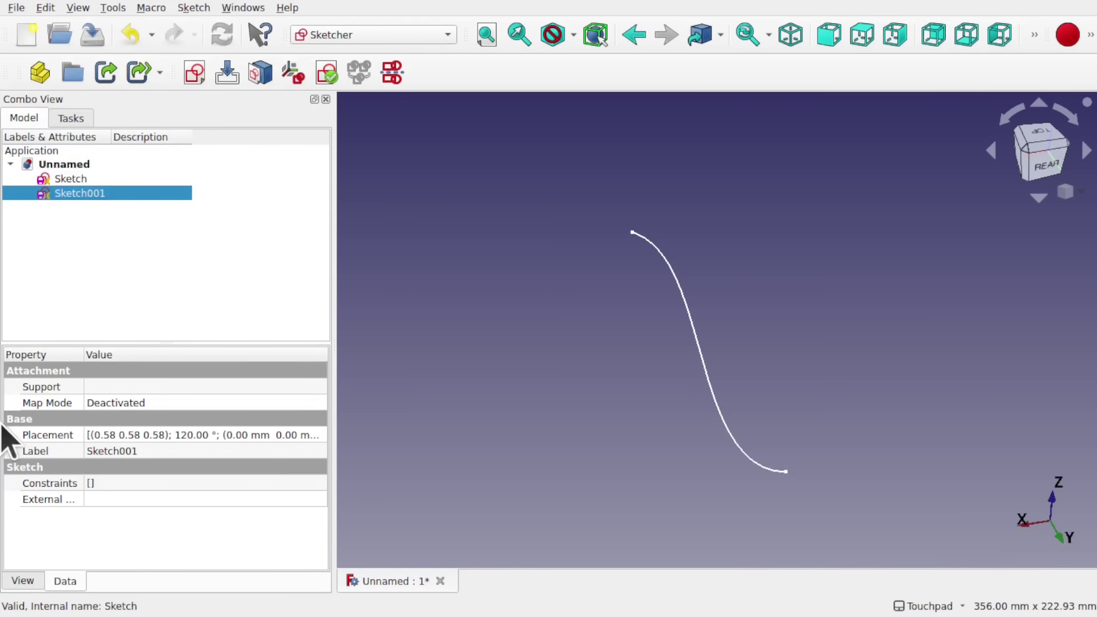
pyautogui.click(12, 434)
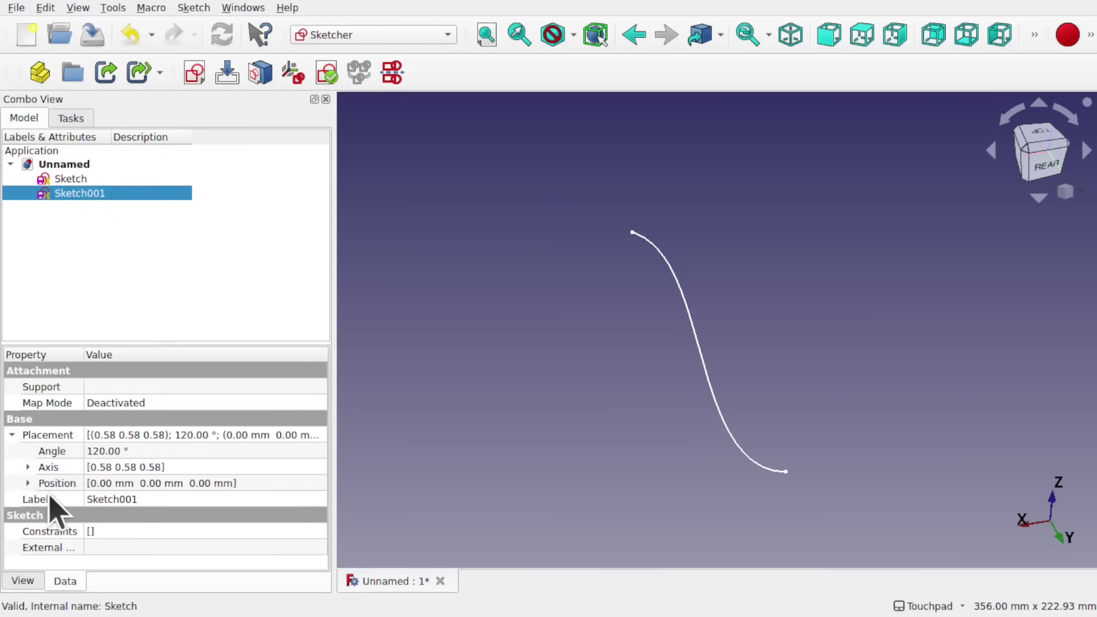
pyautogui.click(28, 483)
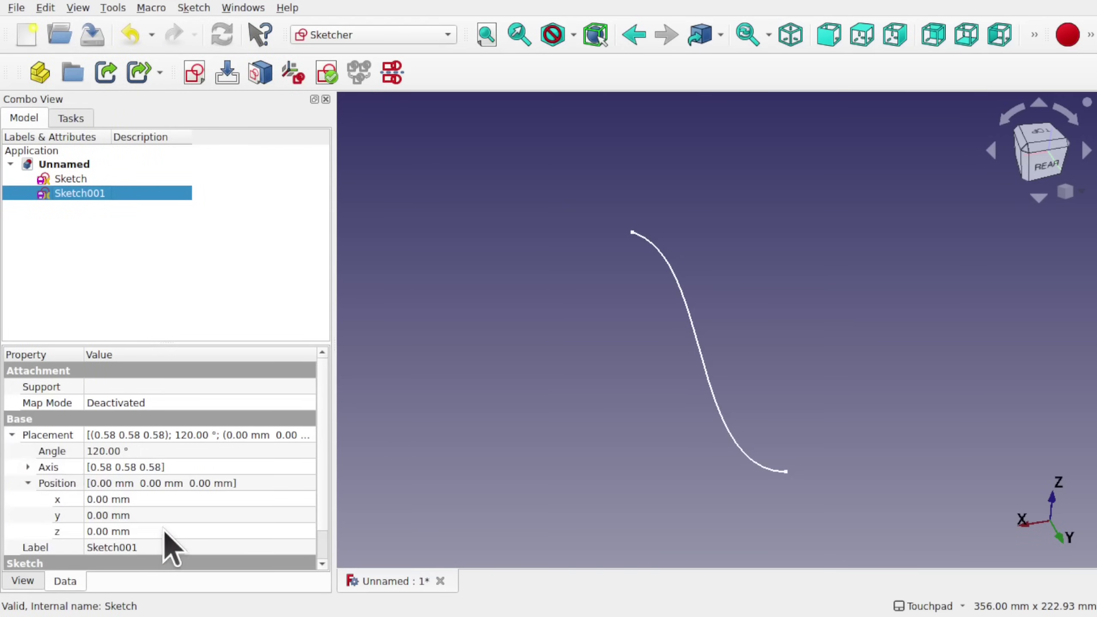
pyautogui.click(183, 500)
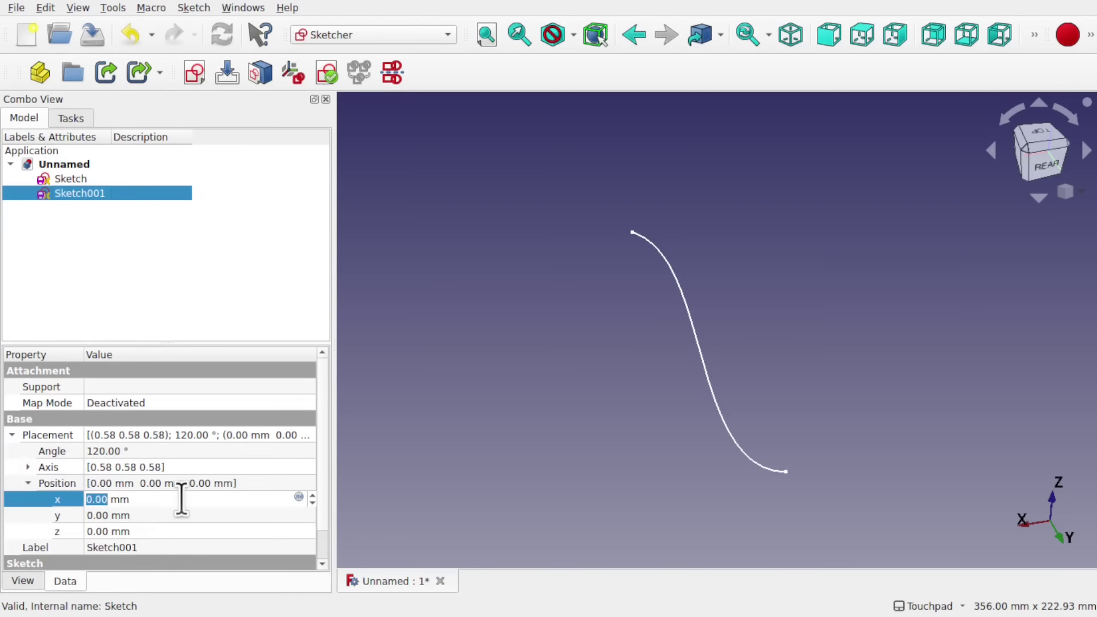
pyautogui.write('80')
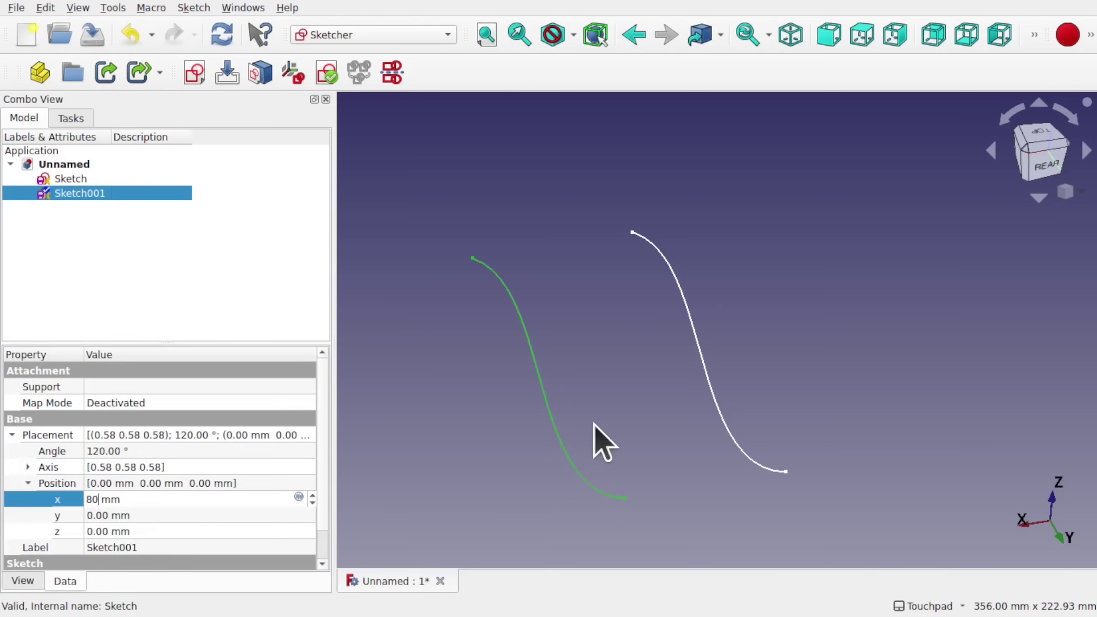
pyautogui.click(594, 424)
pyautogui.moveTo(676, 470)
pyautogui.keyDown('alt'); pyautogui.mouseDown()
pyautogui.moveTo(752, 431)
pyautogui.moveTo(829, 369)
pyautogui.mouseUp(); pyautogui.keyUp('alt')
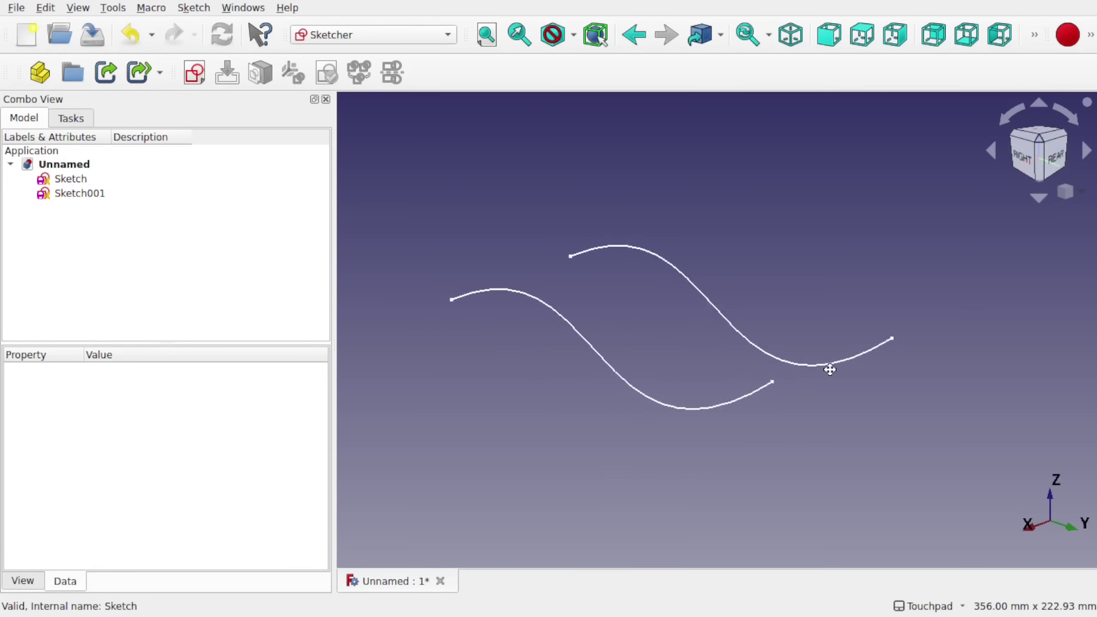
# - Reshape Sketch001's curve by raising control point 6 upward
pyautogui.doubleClick(81, 193)
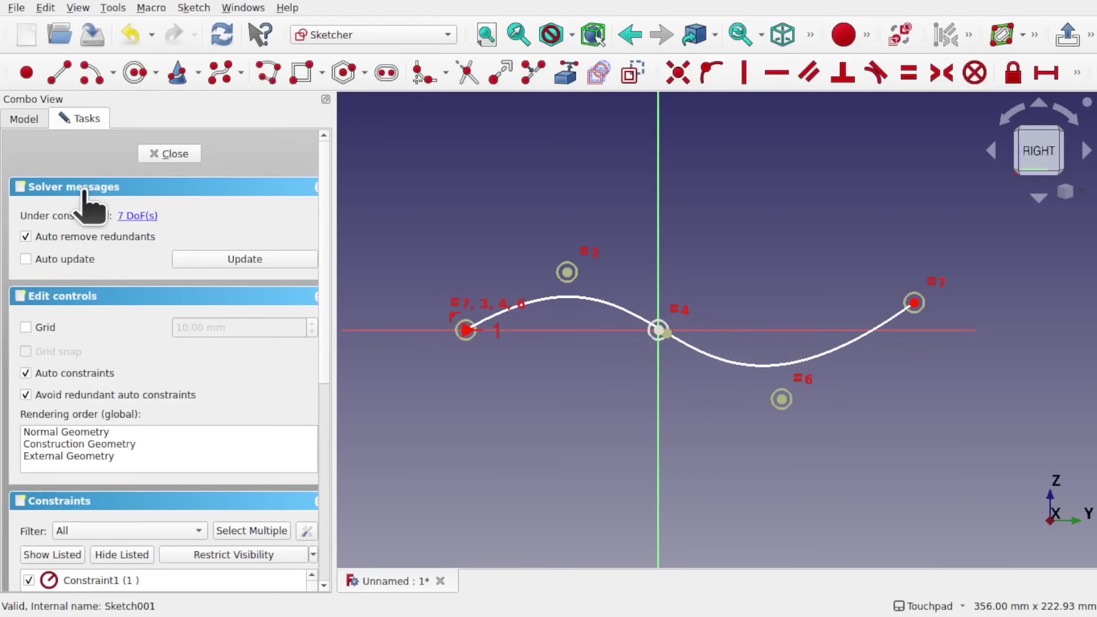
pyautogui.moveTo(782, 400); pyautogui.dragTo(755, 211)
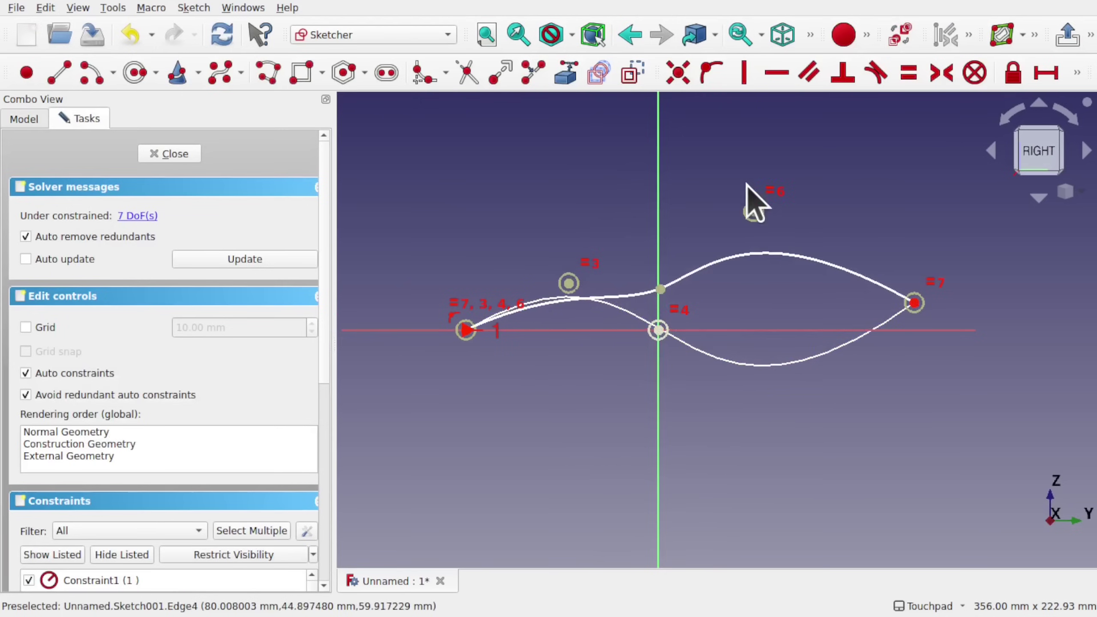
pyautogui.click(170, 153)
pyautogui.moveTo(734, 298)
pyautogui.mouseDown()
pyautogui.moveTo(747, 302)
pyautogui.moveTo(723, 315)
pyautogui.moveTo(769, 292)
pyautogui.mouseUp()
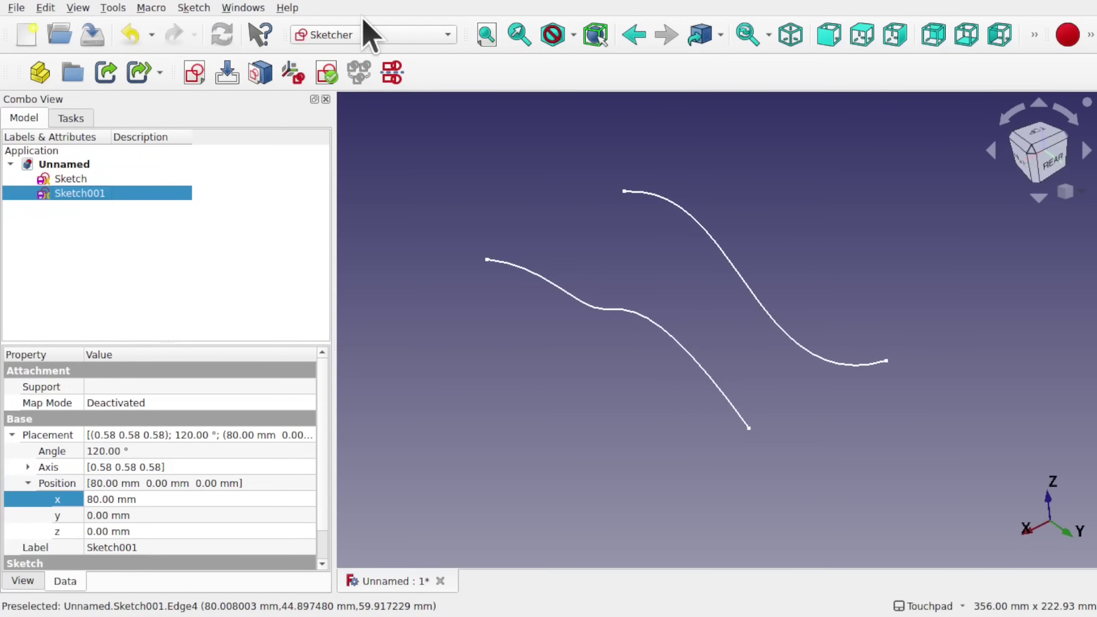
# - In the Part workbench, select both curves, create a Ruled_Surface between them, and select it
pyautogui.click(386, 40)
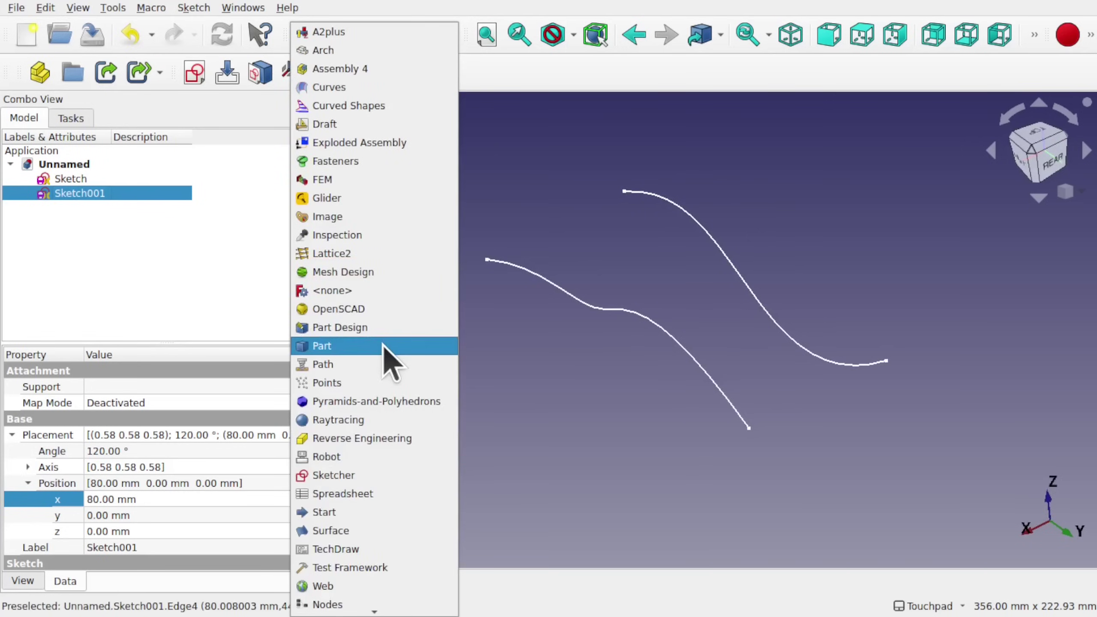
pyautogui.click(382, 348)
pyautogui.moveTo(674, 322); pyautogui.dragTo(627, 381)
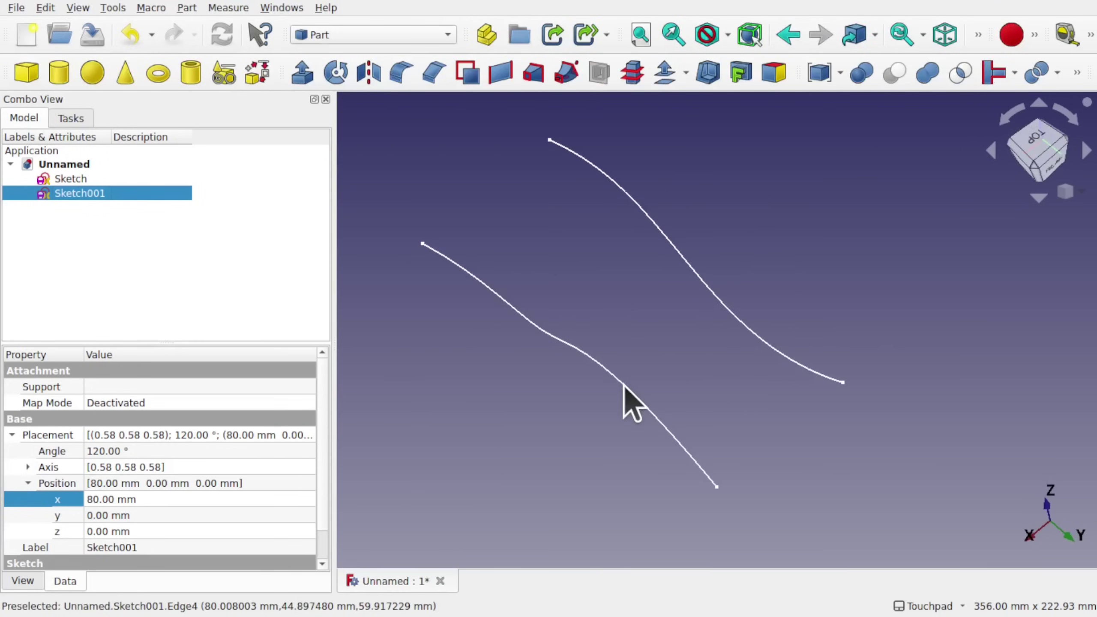
pyautogui.click(623, 384)
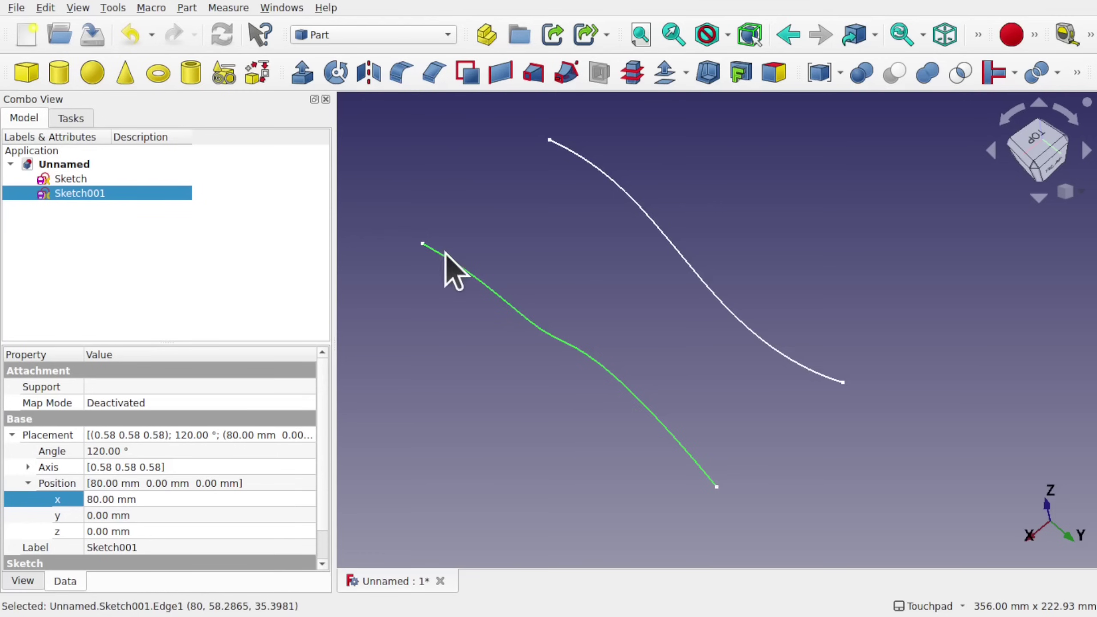
pyautogui.keyDown('ctrl'); pyautogui.click(709, 287); pyautogui.keyUp('ctrl')
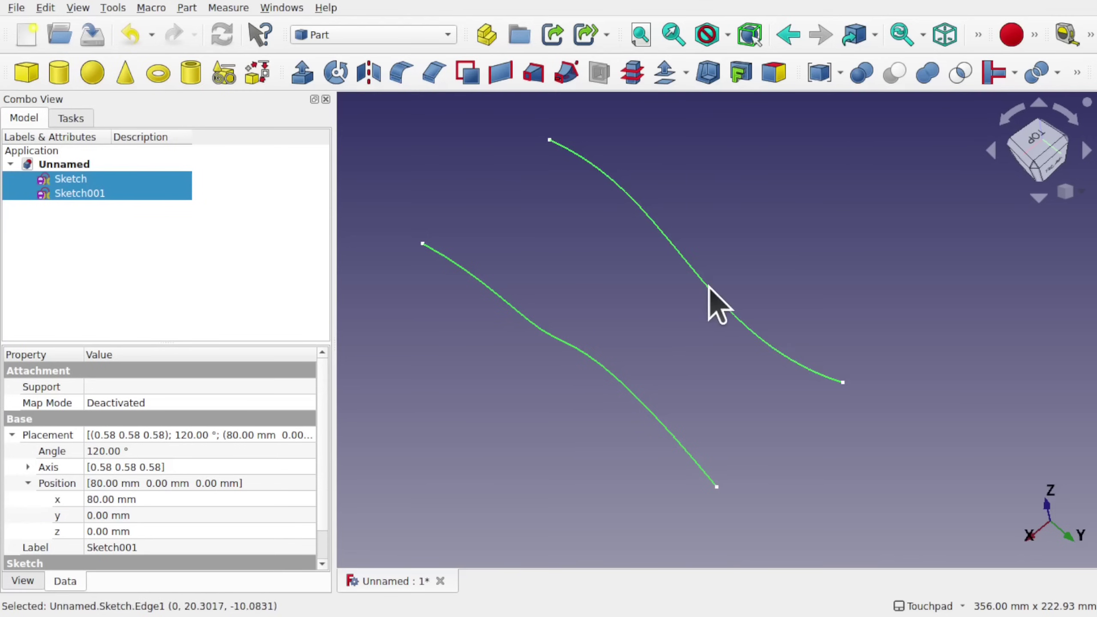
pyautogui.click(502, 86)
pyautogui.moveTo(656, 367)
pyautogui.mouseDown()
pyautogui.moveTo(774, 215)
pyautogui.moveTo(702, 270)
pyautogui.moveTo(575, 274)
pyautogui.moveTo(605, 314)
pyautogui.moveTo(745, 343)
pyautogui.moveTo(709, 356)
pyautogui.mouseUp()
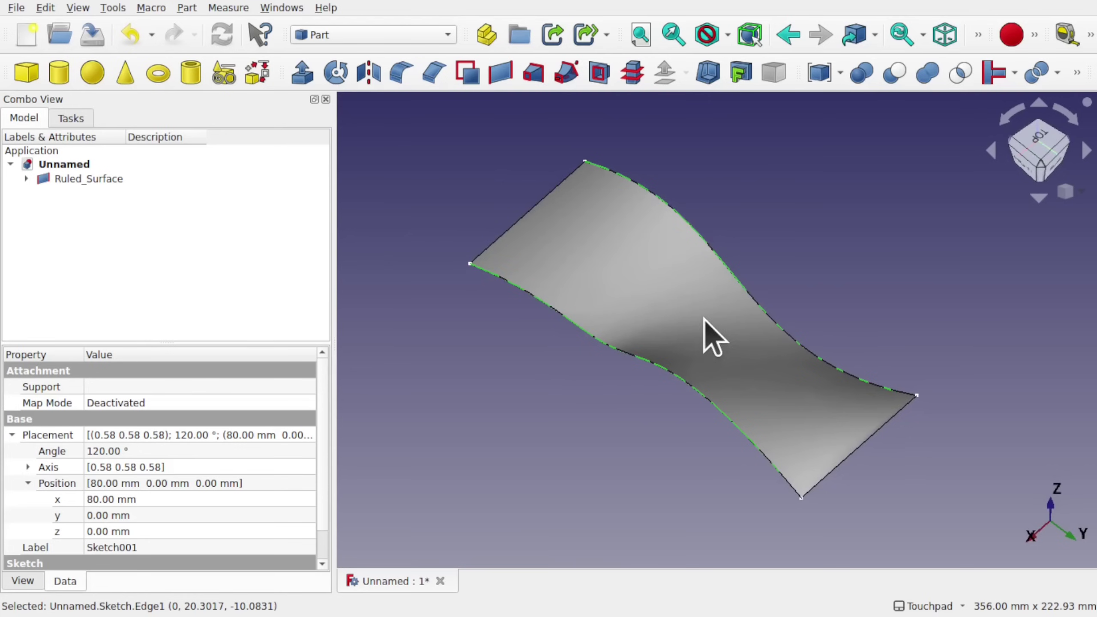
pyautogui.click(88, 178)
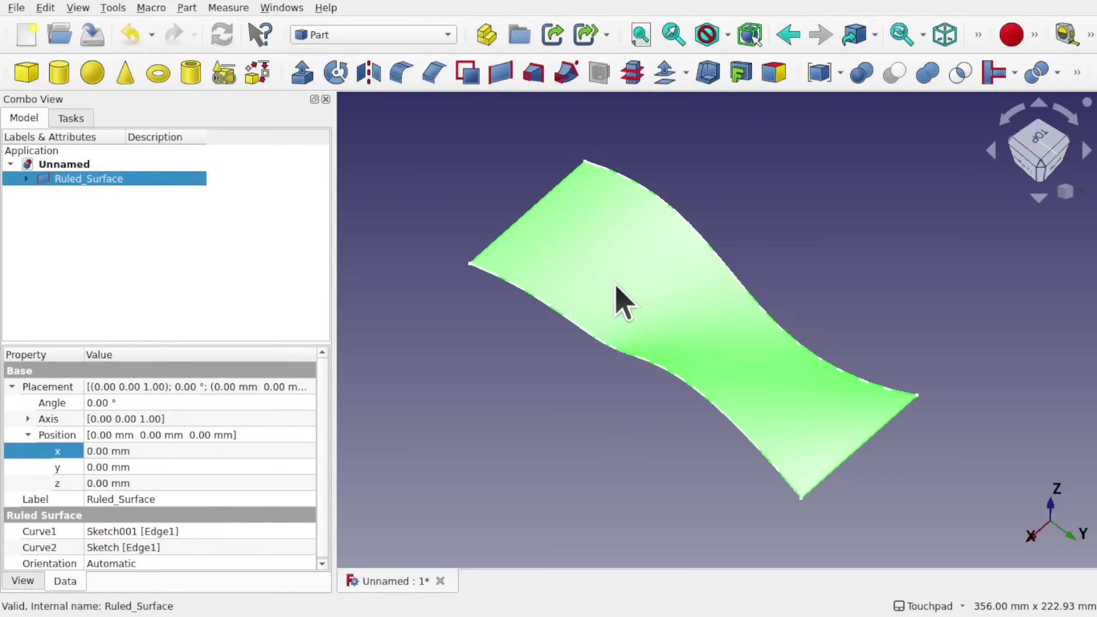
# - Set the Ruled_Surface Orientation property to Forward and inspect the result
pyautogui.keyDown('alt'); pyautogui.moveTo(615, 285); pyautogui.dragTo(682, 330); pyautogui.keyUp('alt')
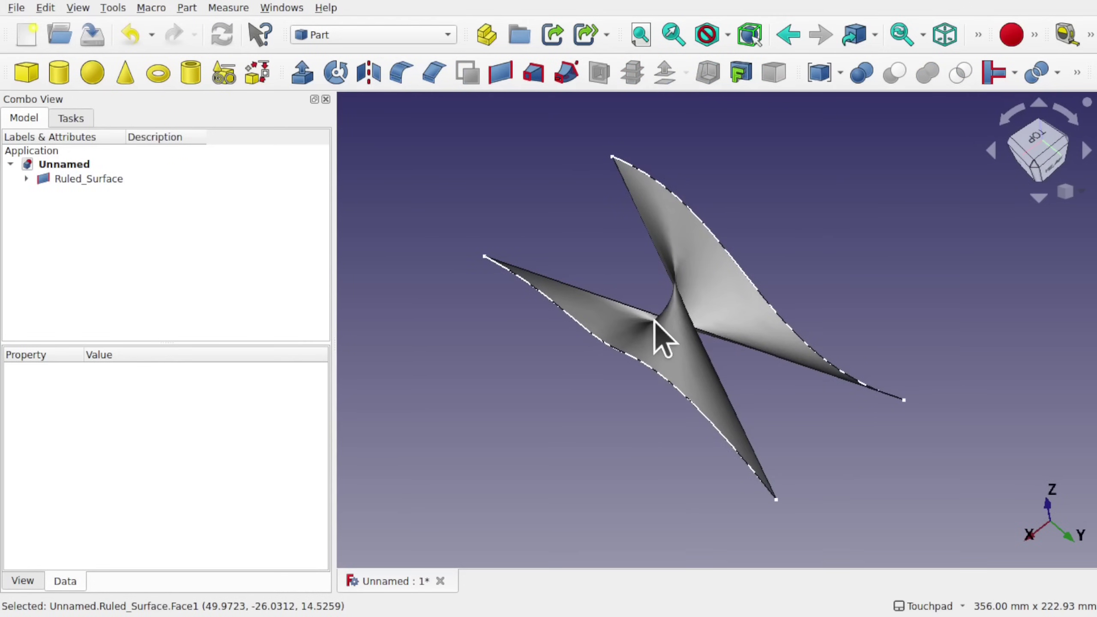
pyautogui.click(60, 180)
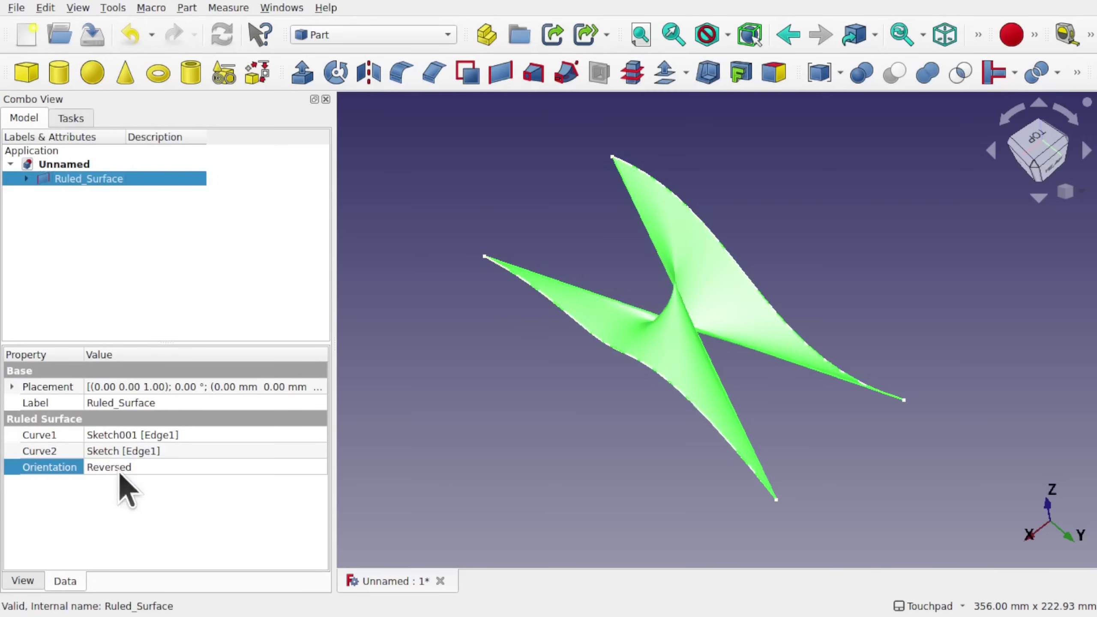
pyautogui.click(158, 468)
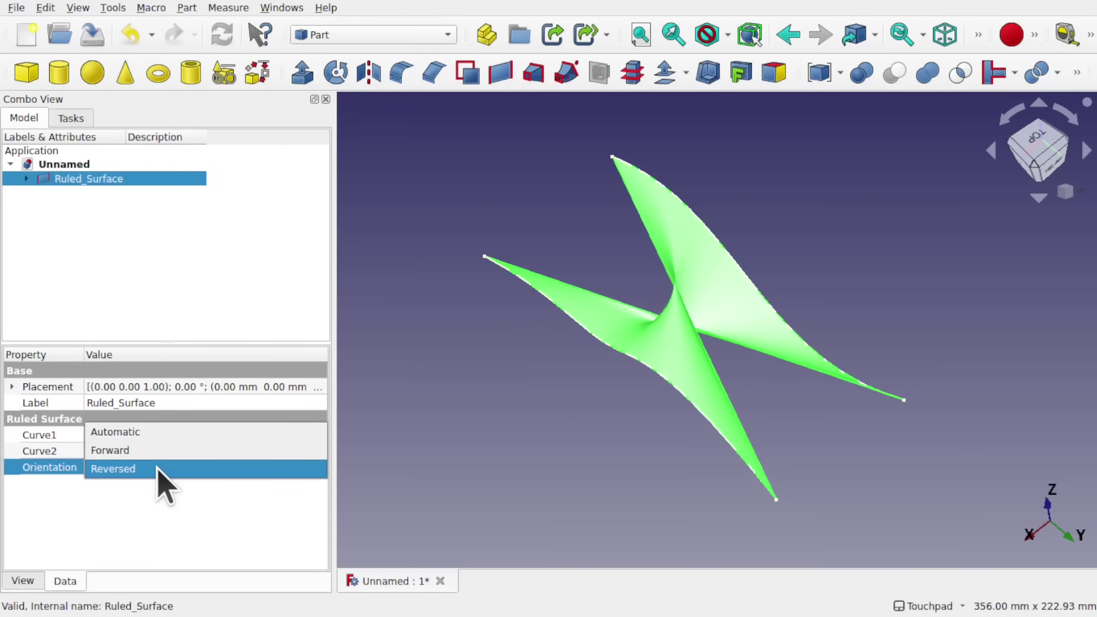
pyautogui.click(147, 451)
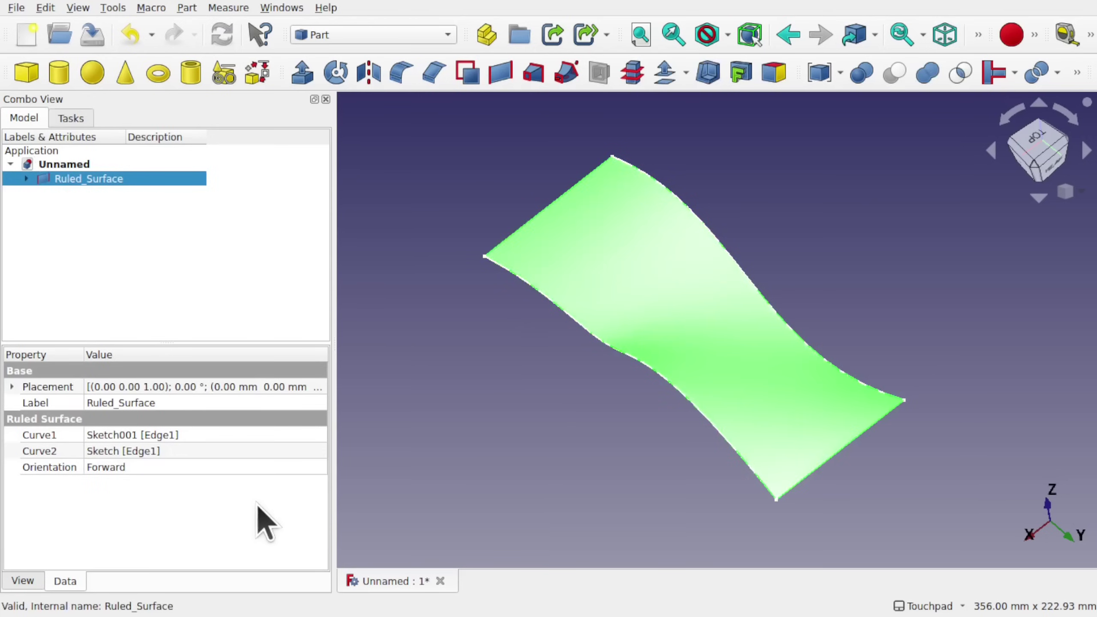
pyautogui.click(176, 467)
pyautogui.click(176, 466)
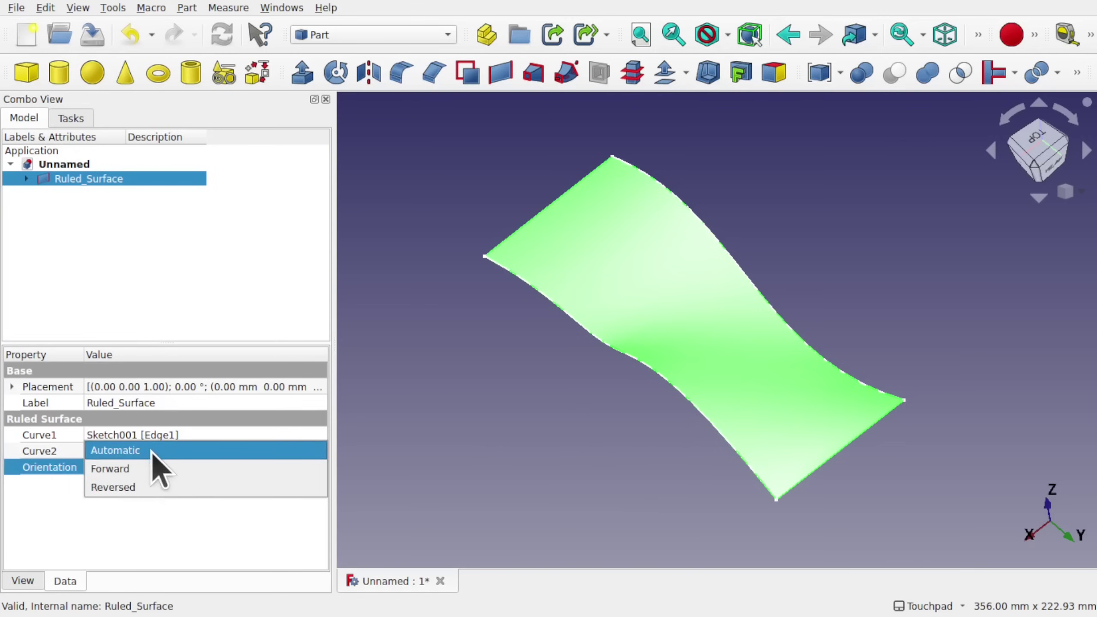
pyautogui.click(239, 540)
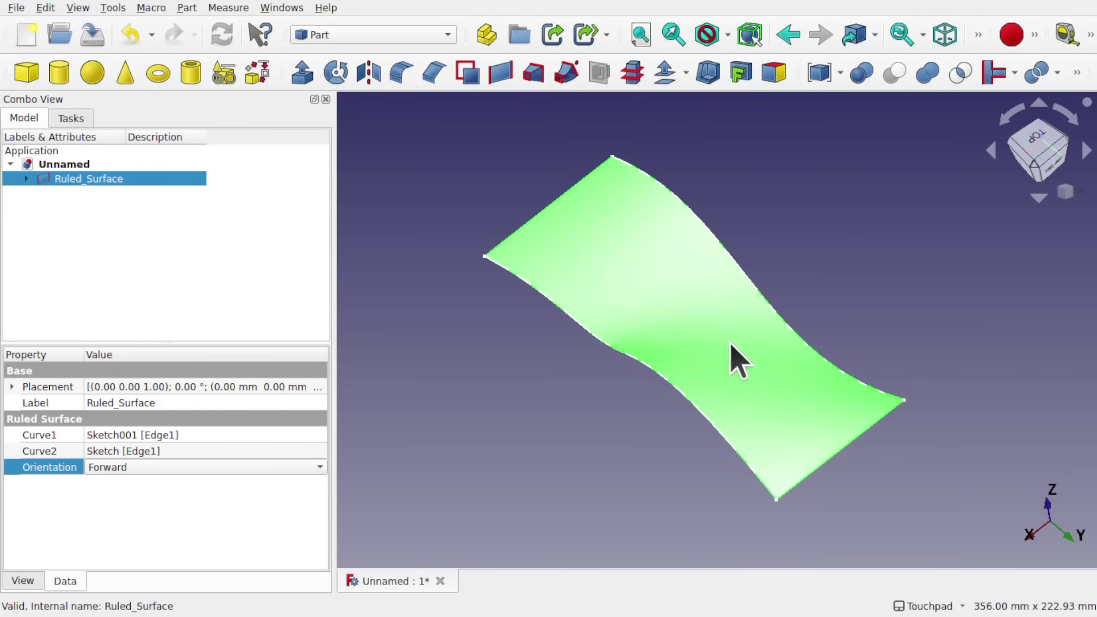
pyautogui.moveTo(738, 362); pyautogui.dragTo(799, 333, button='middle')
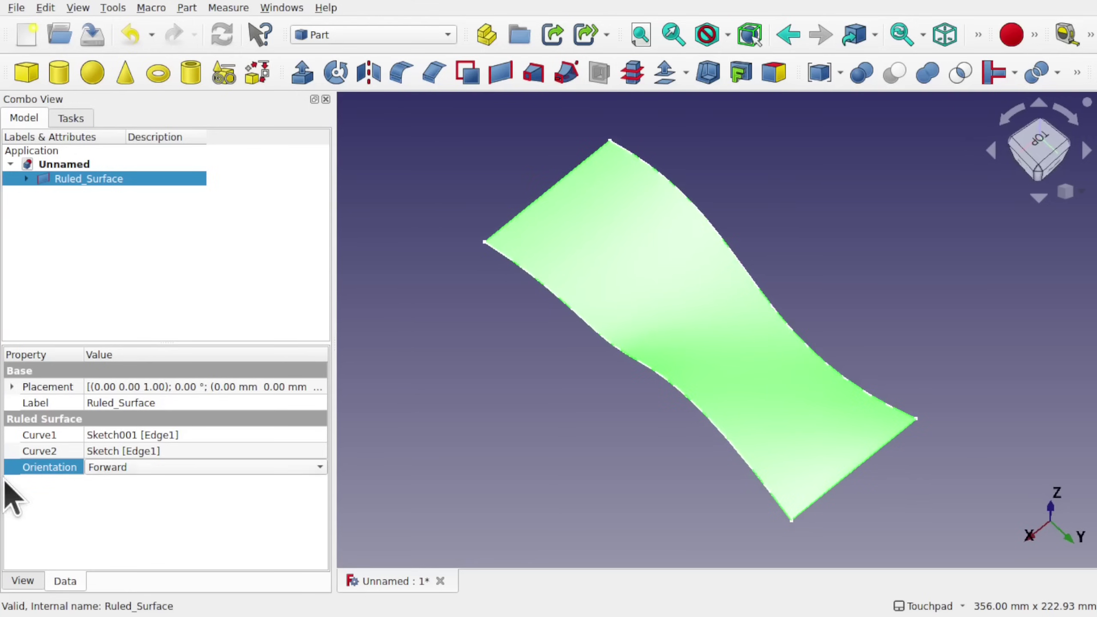
# - Compare Reversed orientation, then return it to Forward so the band untwists
pyautogui.click(144, 461)
pyautogui.click(150, 488)
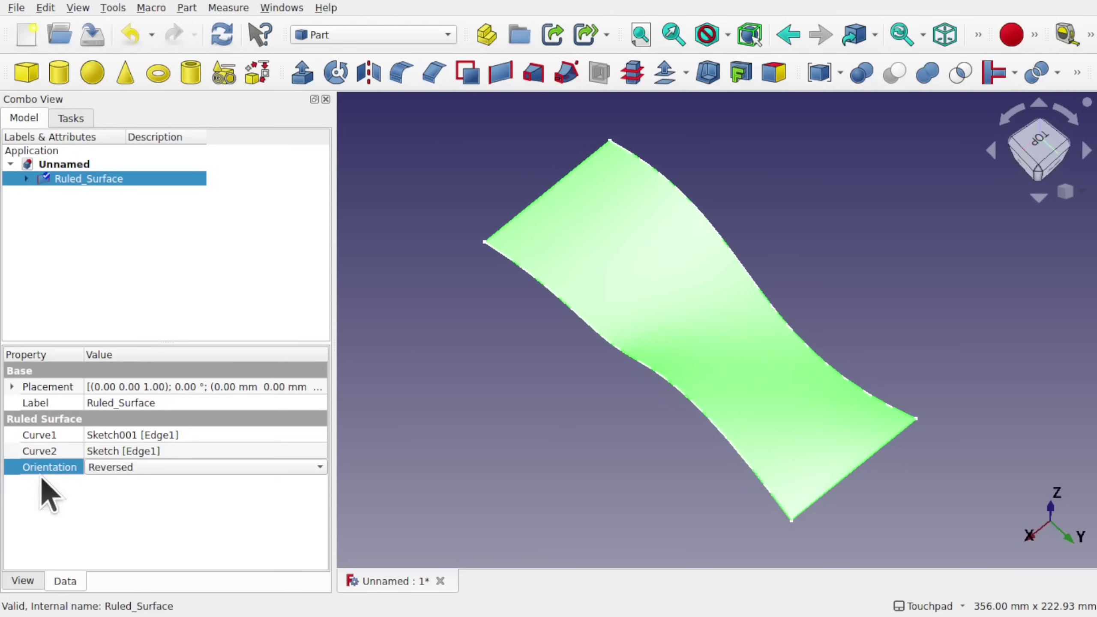
pyautogui.click(112, 495)
pyautogui.click(158, 466)
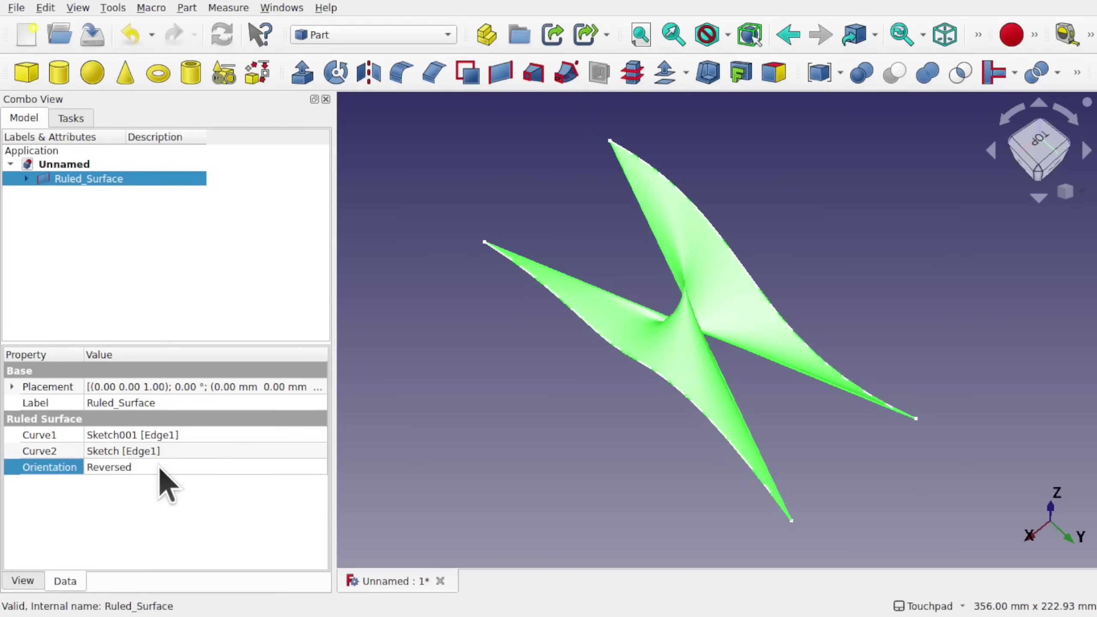
pyautogui.click(158, 466)
pyautogui.click(168, 450)
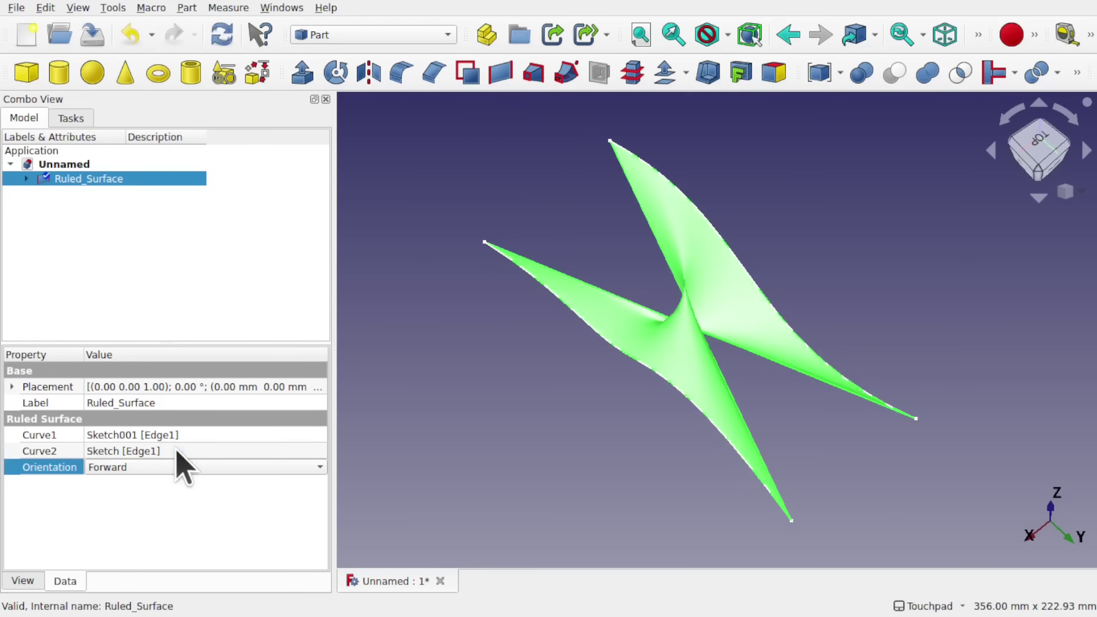
pyautogui.click(215, 501)
pyautogui.moveTo(693, 380); pyautogui.dragTo(753, 384)
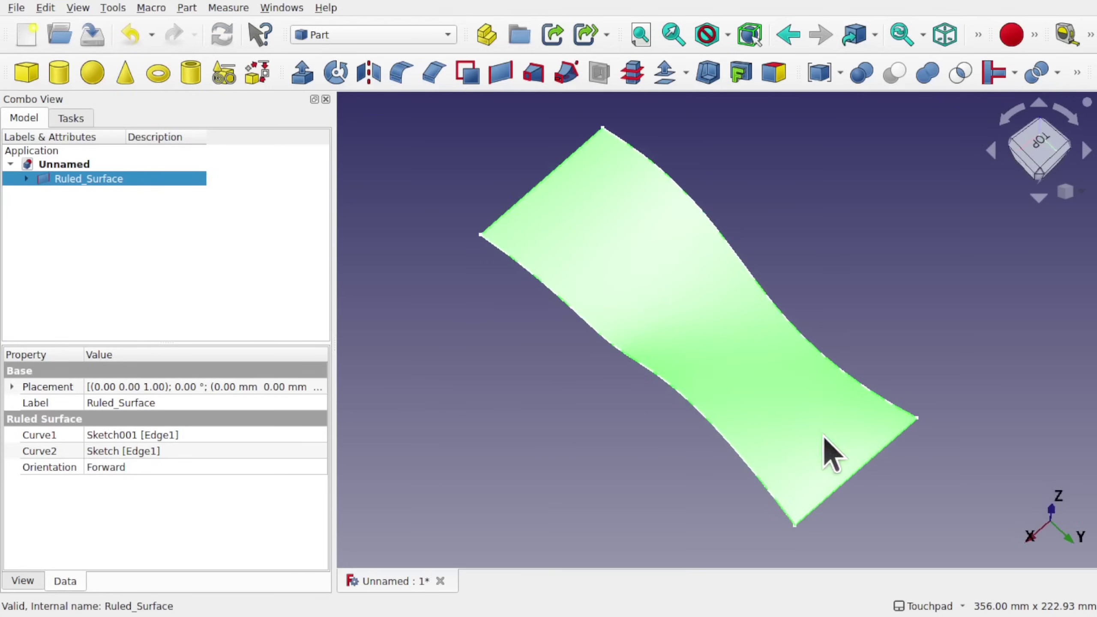
pyautogui.moveTo(649, 314); pyautogui.dragTo(578, 253)
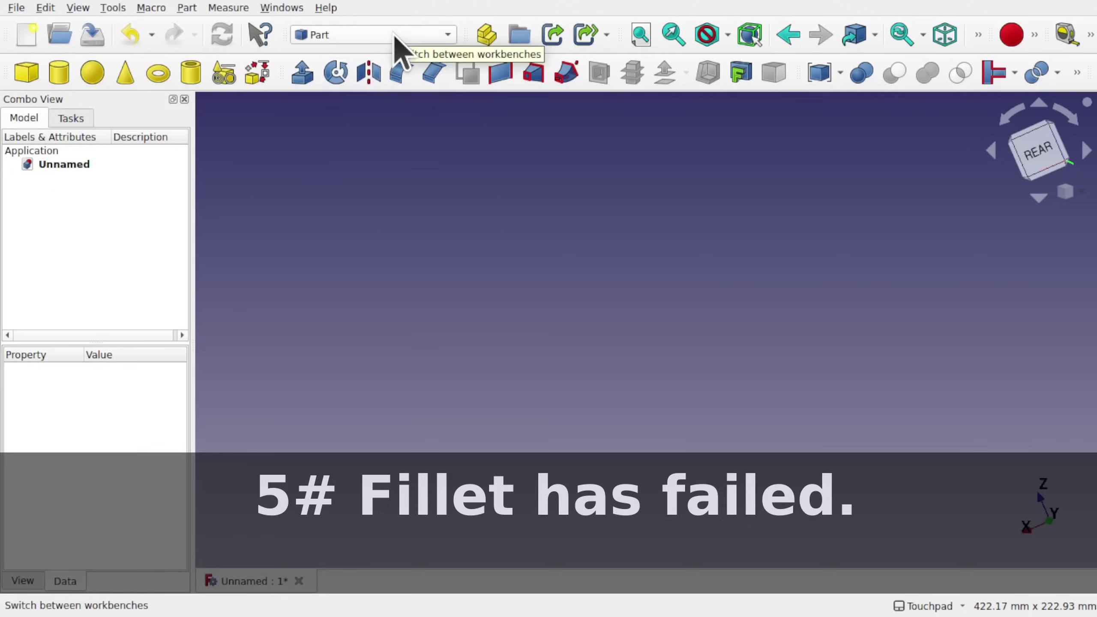
# - Choose Part Design from the workbench dropdown
pyautogui.click(394, 36)
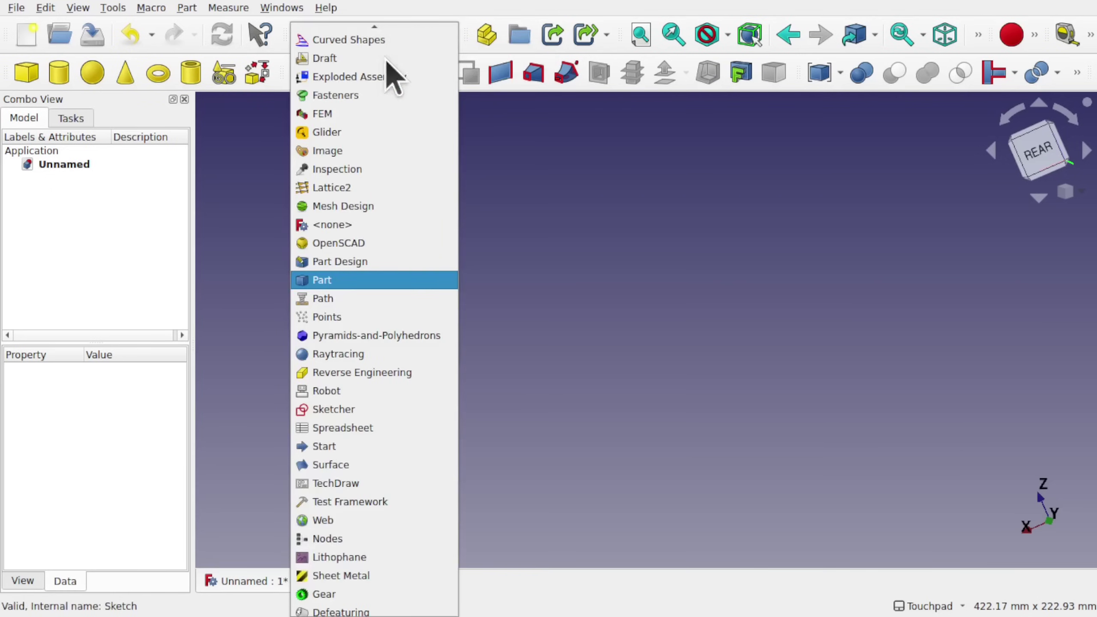
pyautogui.click(369, 262)
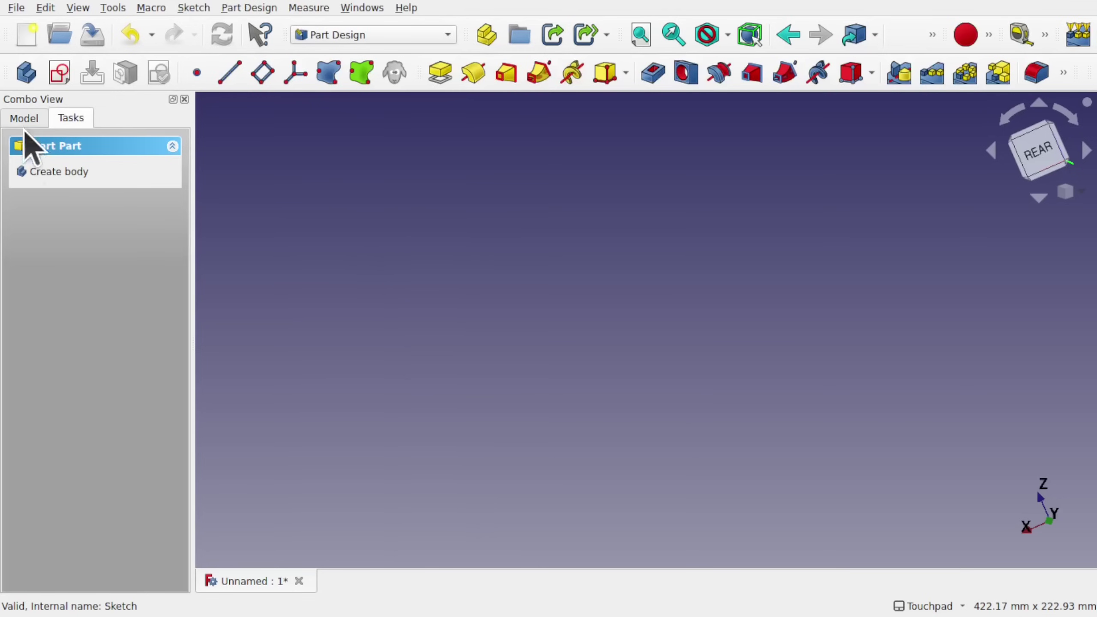
# - Create a new body and start a sketch on the XY_Plane
pyautogui.click(24, 73)
pyautogui.click(48, 74)
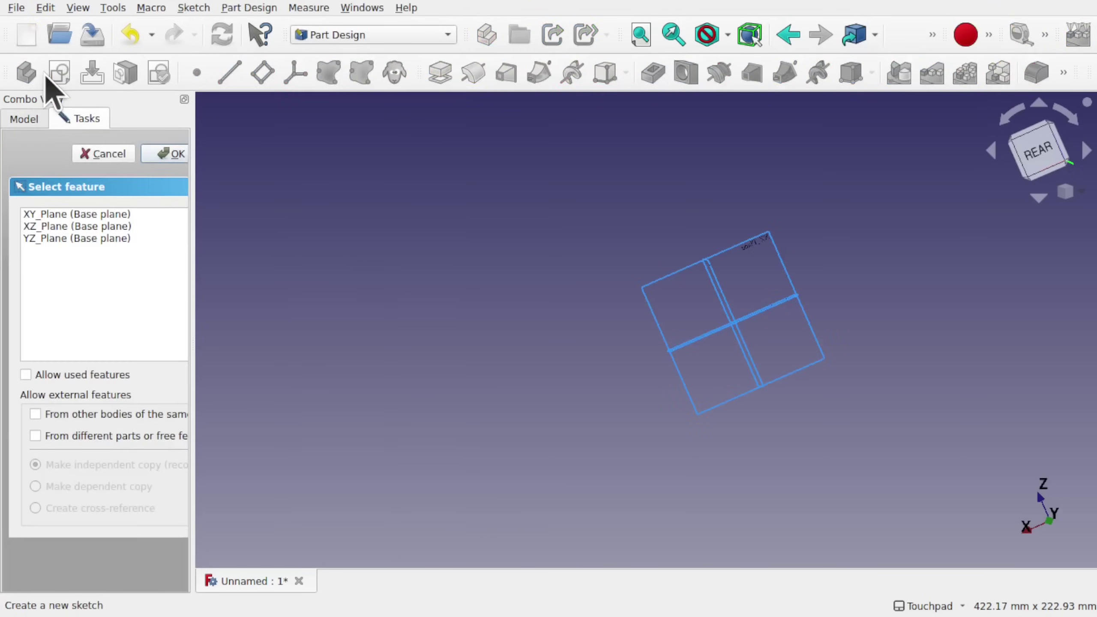
pyautogui.click(65, 215)
pyautogui.click(156, 154)
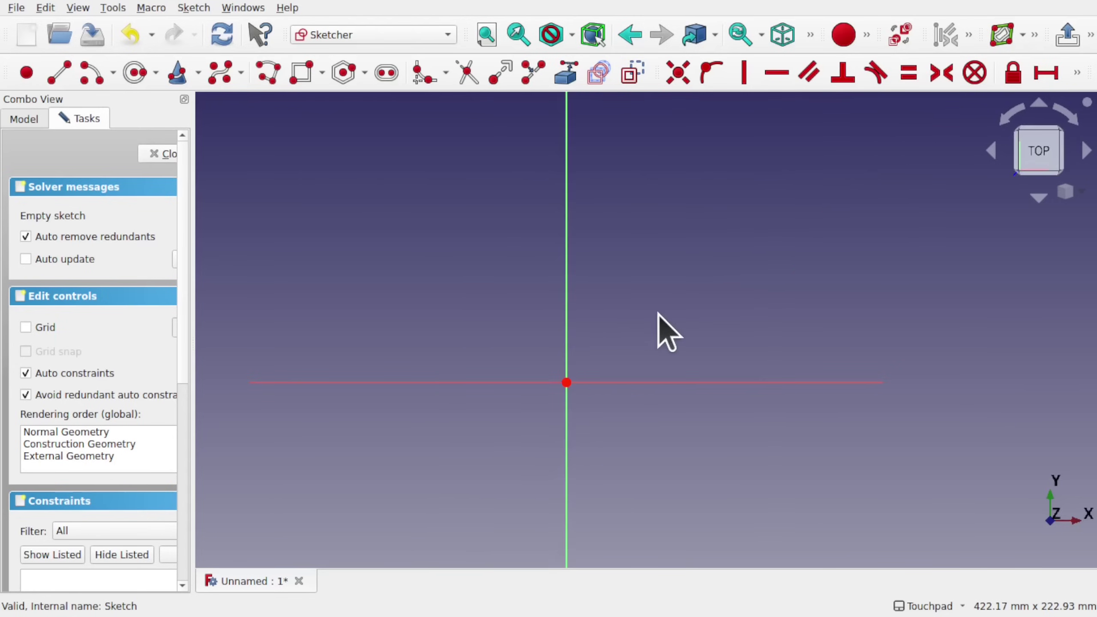
# - Draw a rectangle straddling the origin and close the sketch
pyautogui.click(301, 74)
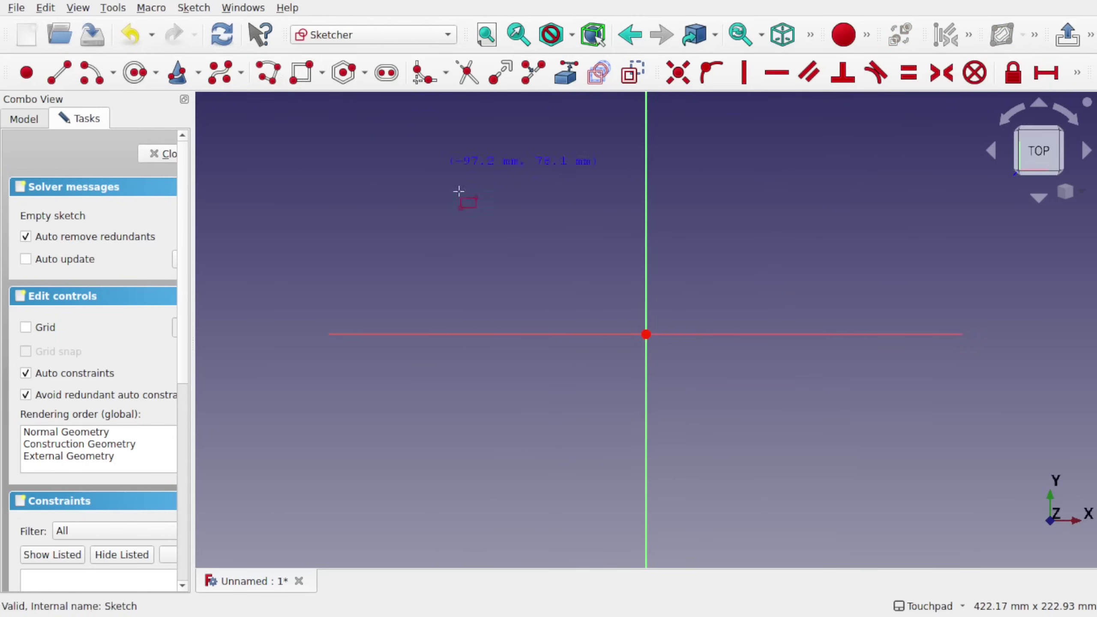
pyautogui.click(484, 193)
pyautogui.click(848, 464)
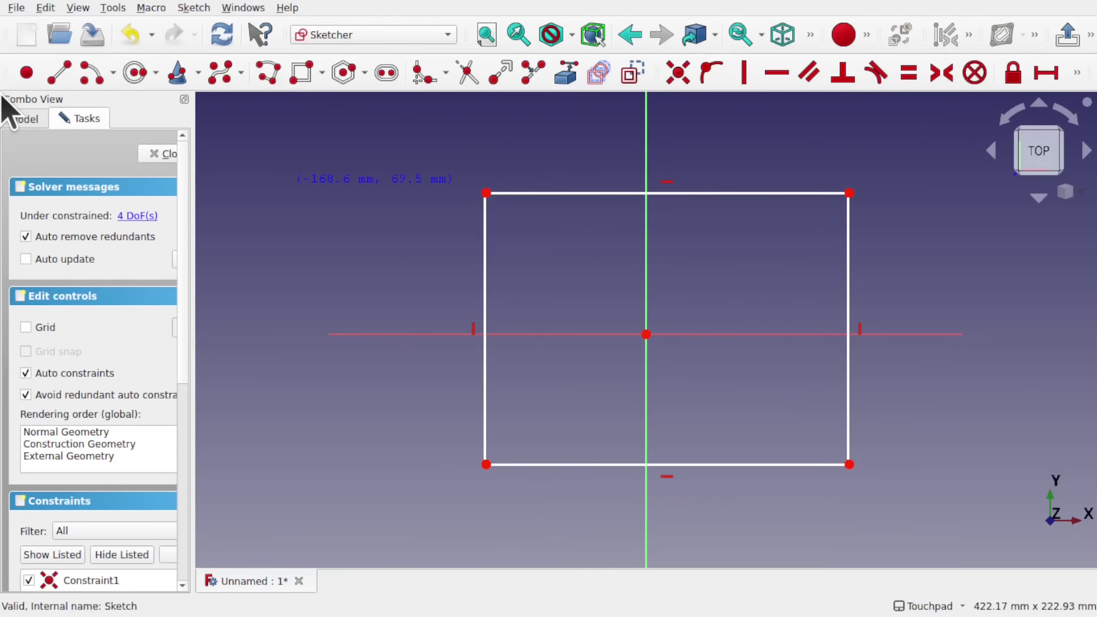
pyautogui.click(155, 154)
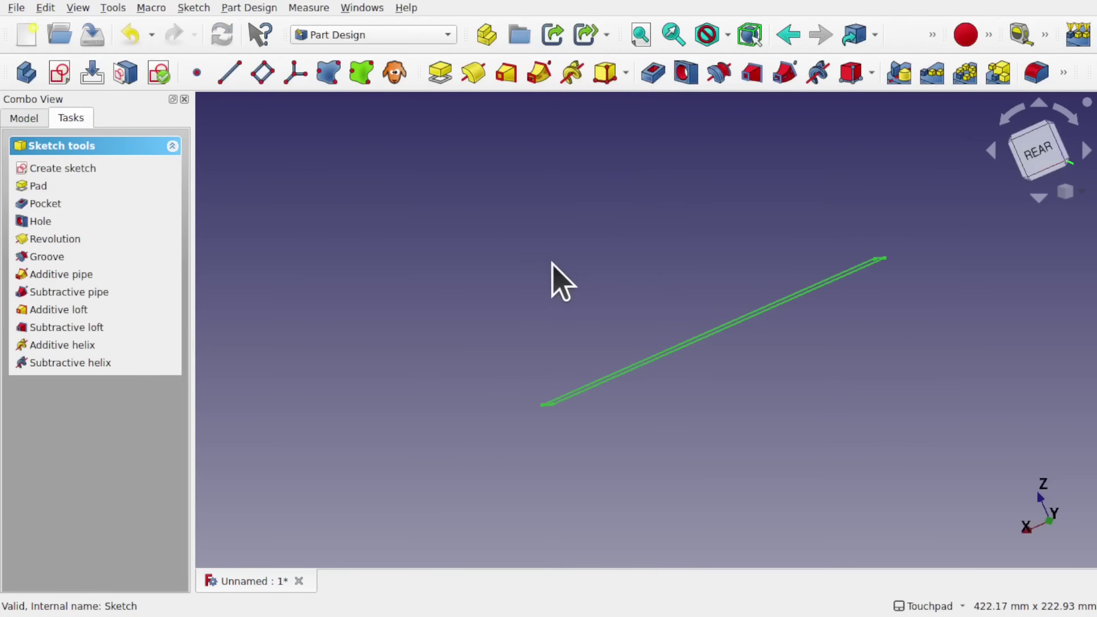
# - Pad the rectangle sketch into a 10 mm plate
pyautogui.click(439, 71)
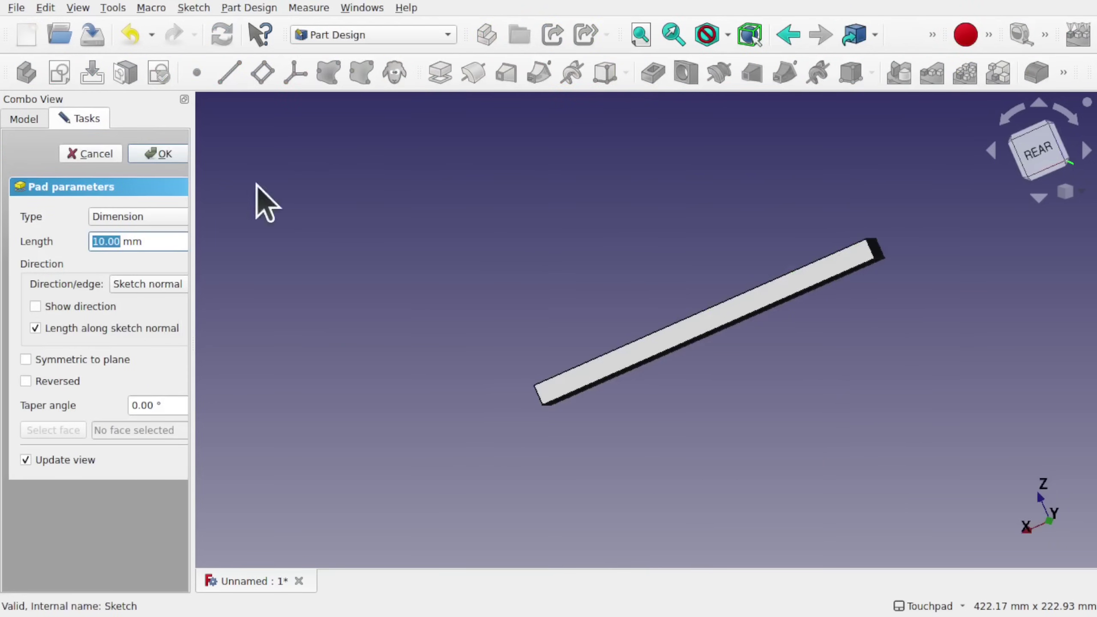
pyautogui.moveTo(191, 245); pyautogui.dragTo(288, 252)
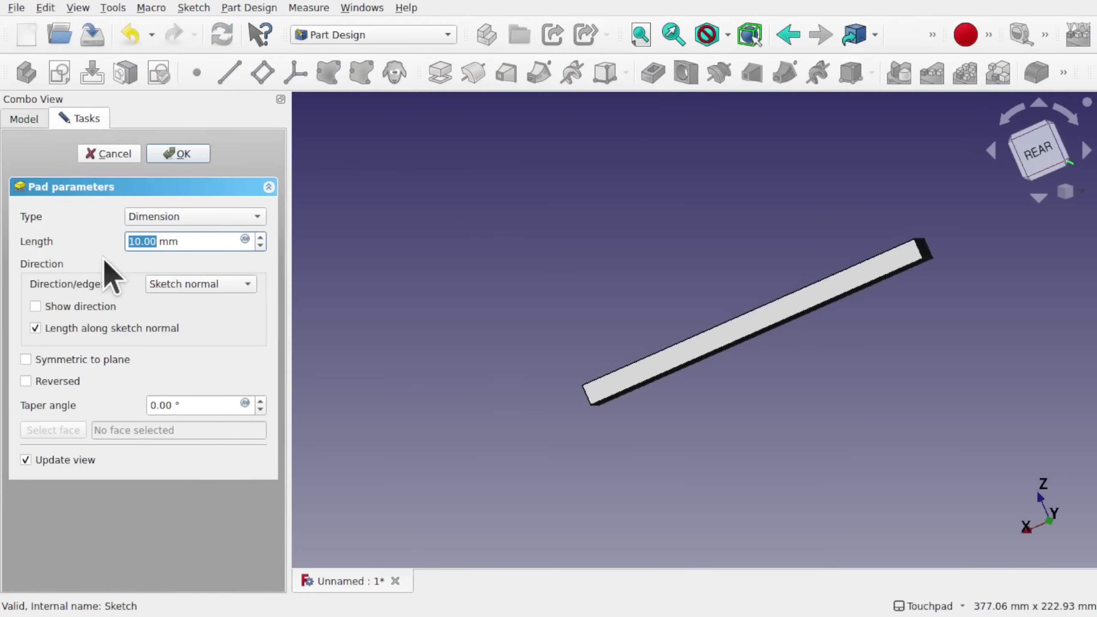
pyautogui.click(175, 152)
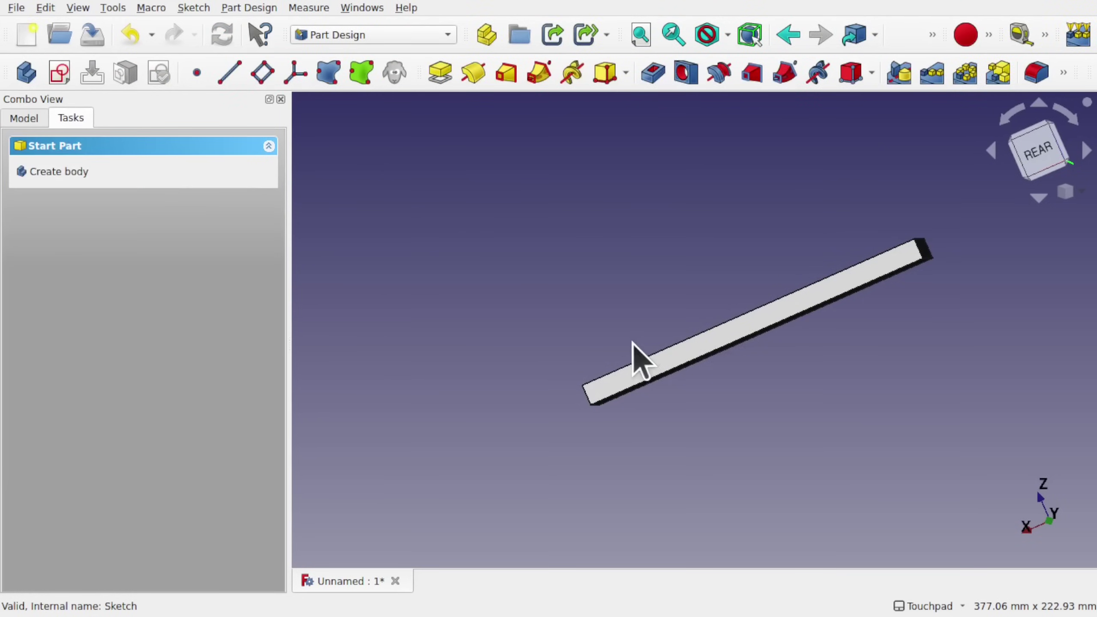
# - Select the plate's front top edge (Edge7) and apply a 10 mm fillet
pyautogui.keyDown('alt'); pyautogui.moveTo(633, 357); pyautogui.dragTo(889, 344); pyautogui.keyUp('alt')
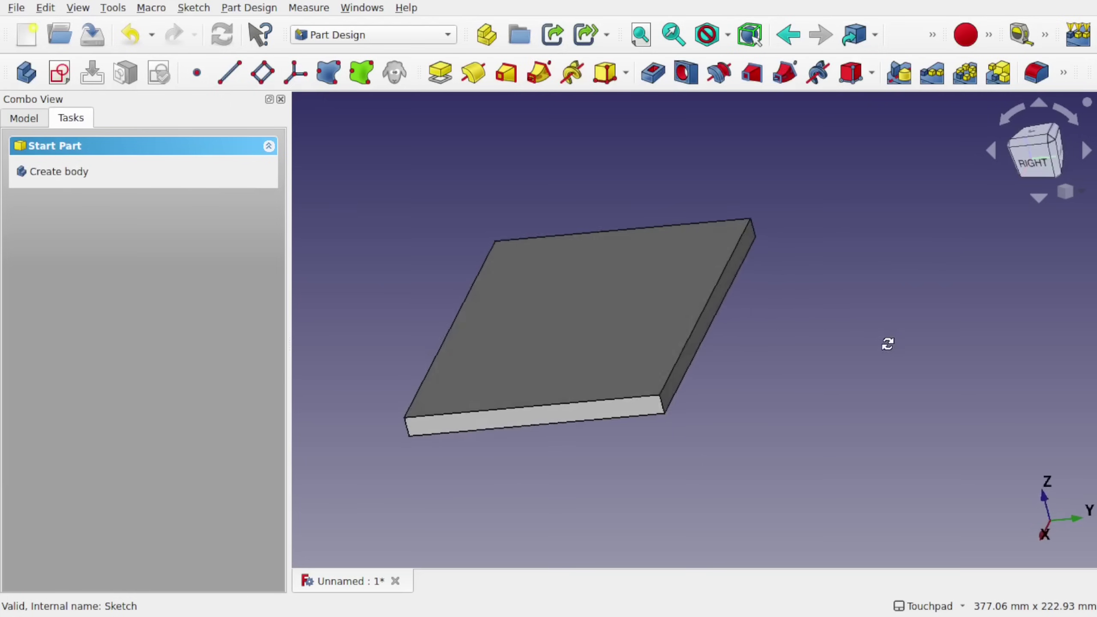
pyautogui.click(604, 400)
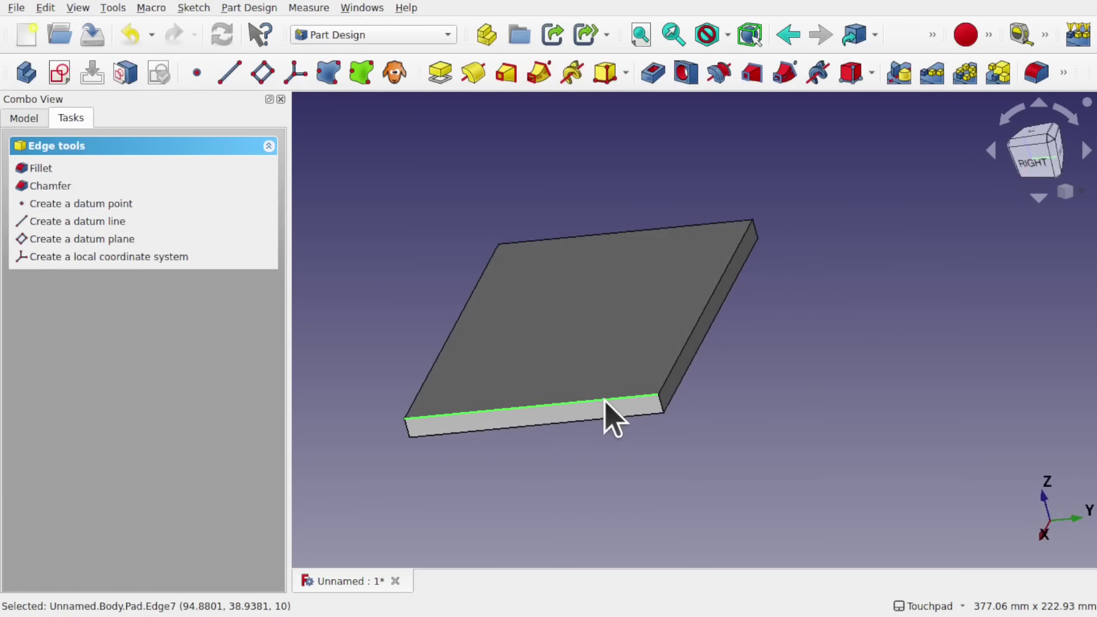
pyautogui.click(1035, 72)
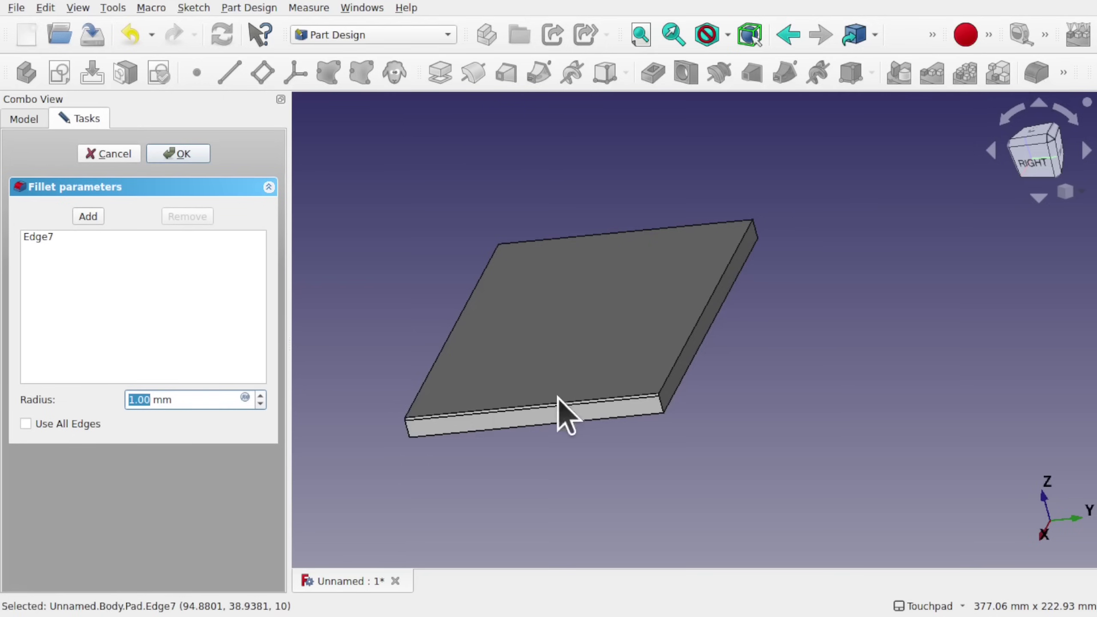
pyautogui.keyDown('alt'); pyautogui.moveTo(558, 397); pyautogui.dragTo(565, 376); pyautogui.keyUp('alt')
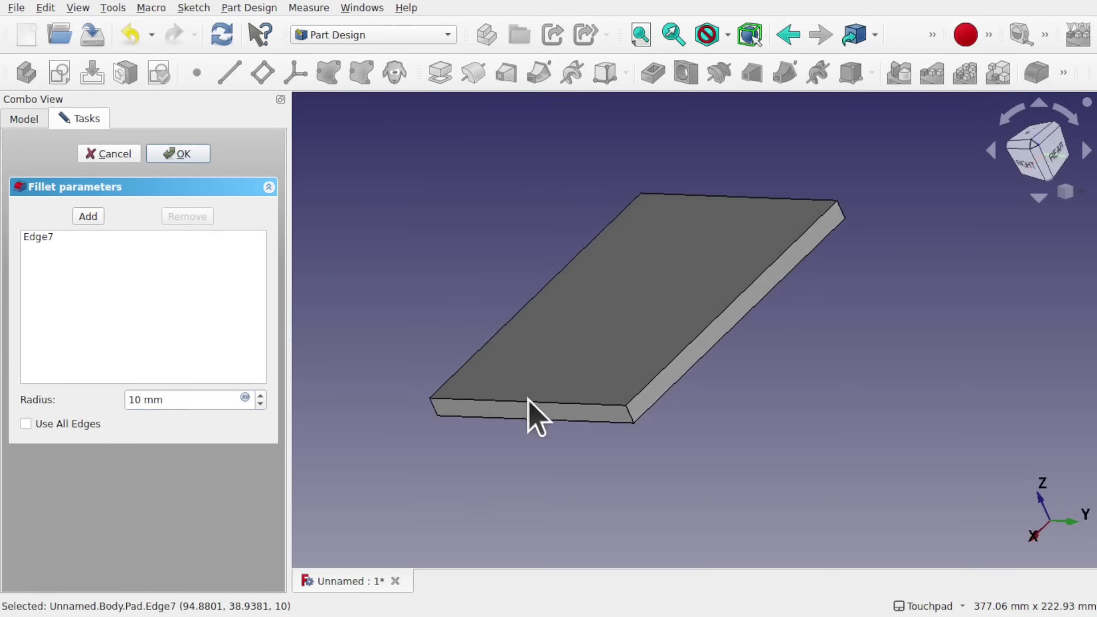
# - Try the 10 mm fillet, dismiss the failure message, and reselect the plate's front top edge
pyautogui.click(179, 154)
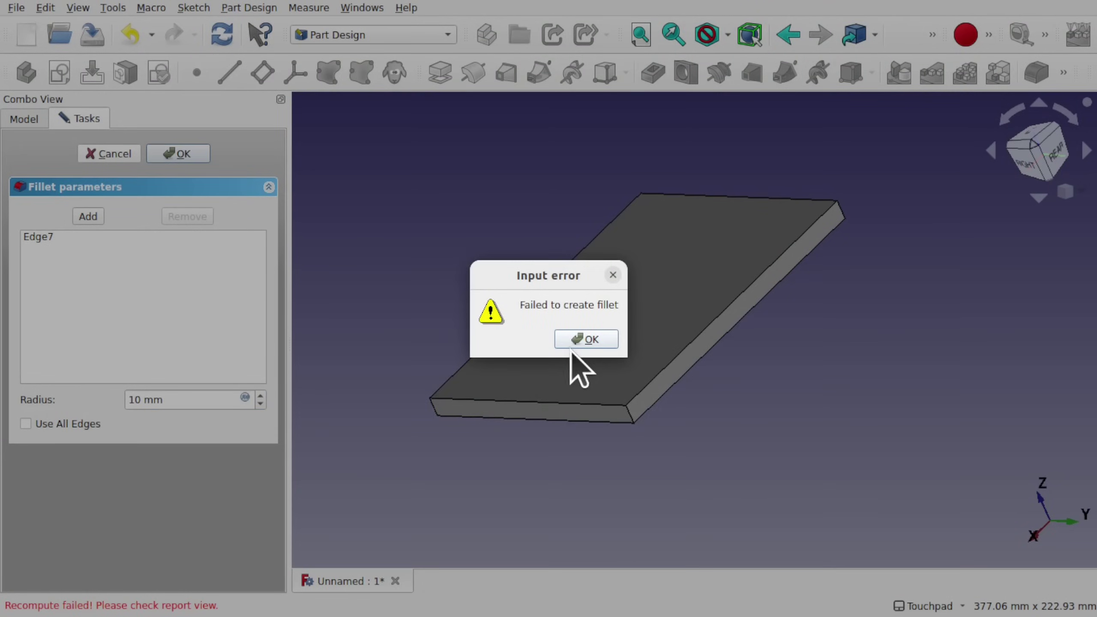
pyautogui.click(585, 340)
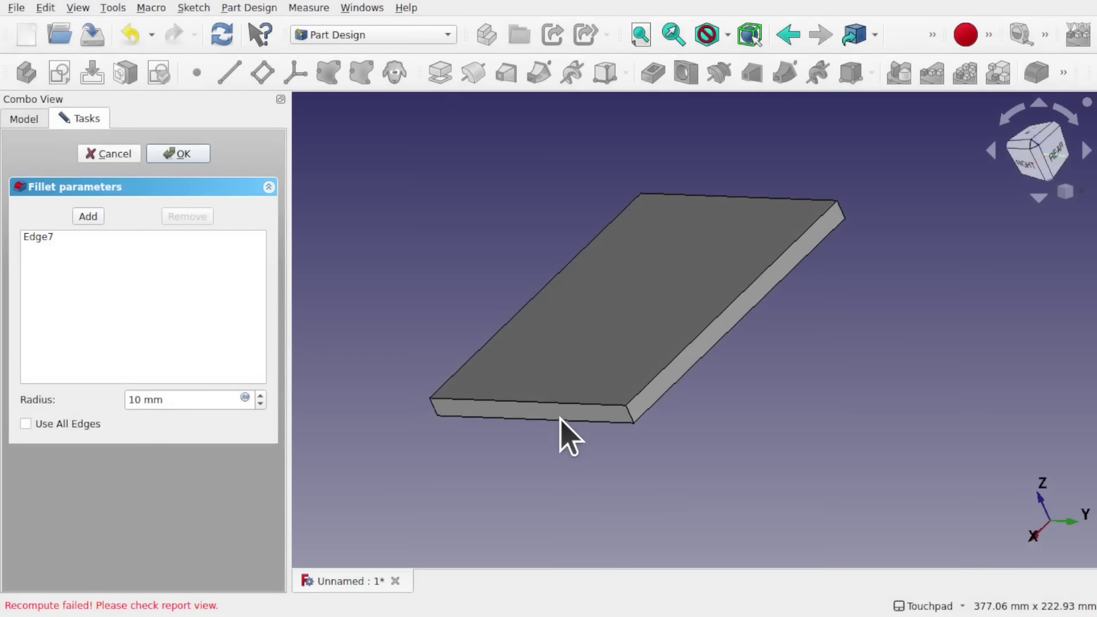
pyautogui.click(562, 421)
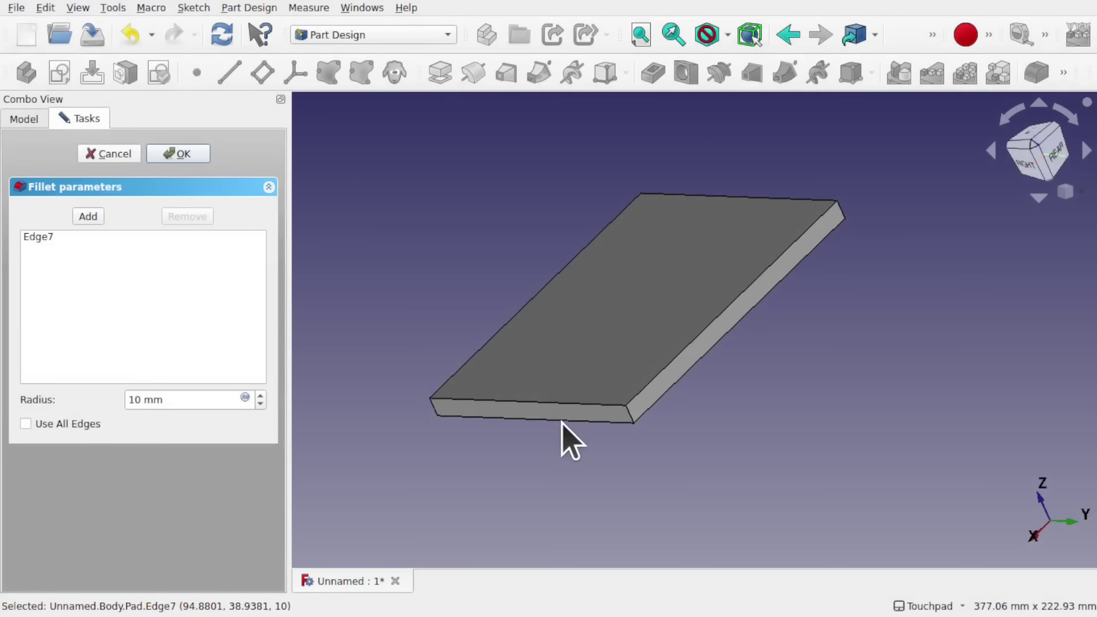
# - Apply the Edge7 fillet with a 9.99 mm radius and inspect the rounded end
pyautogui.doubleClick(140, 399)
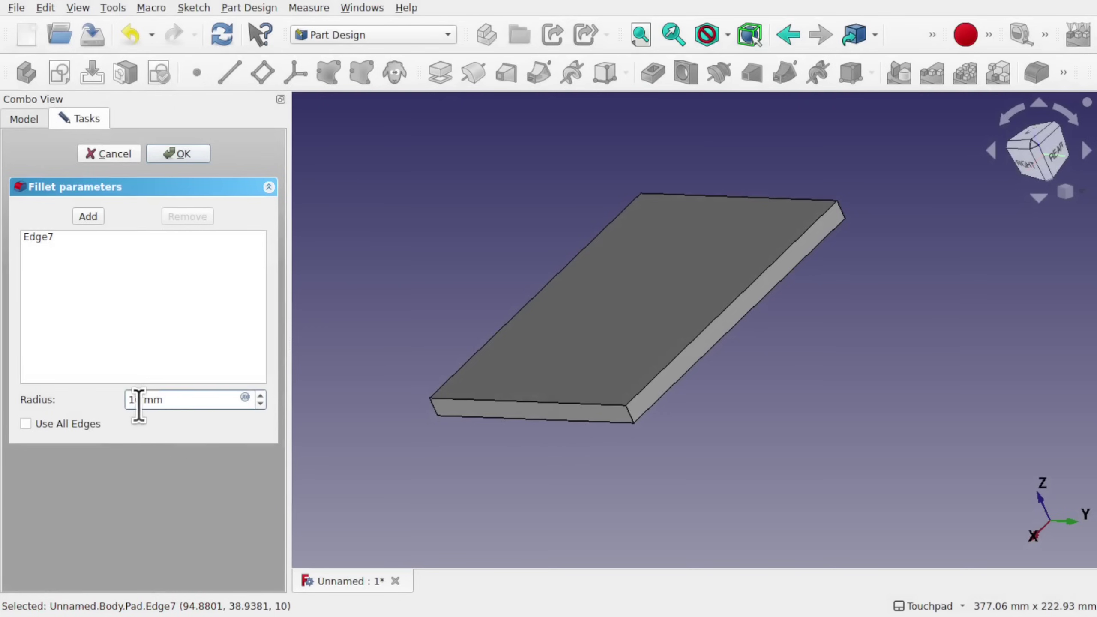
pyautogui.write('9.99')
pyautogui.press('Return')
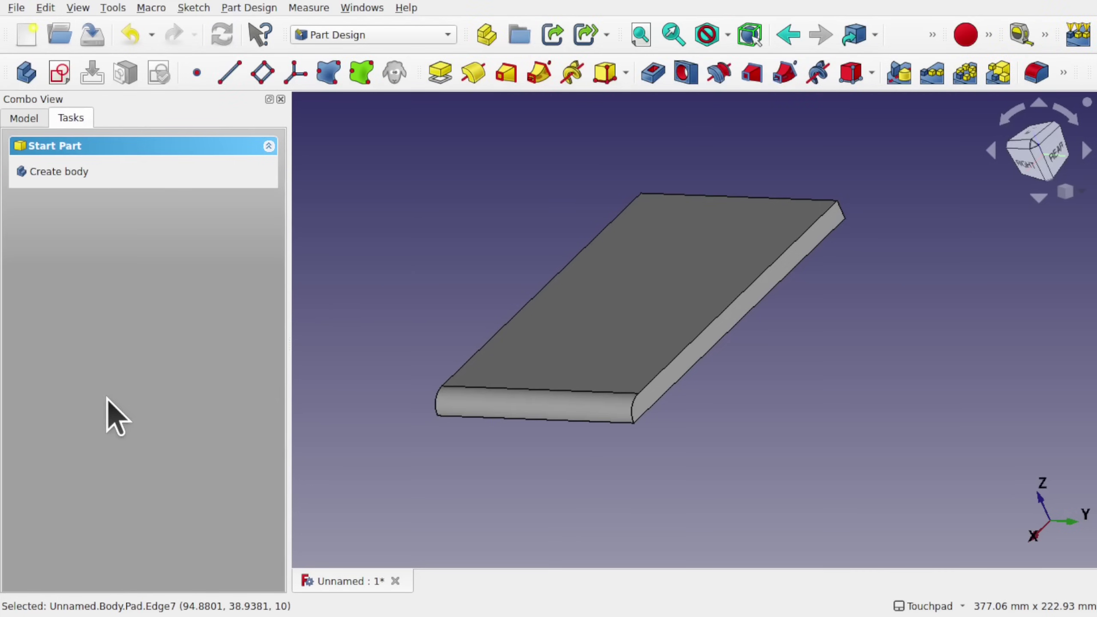
pyautogui.keyDown('alt'); pyautogui.moveTo(587, 416); pyautogui.dragTo(527, 398); pyautogui.keyUp('alt')
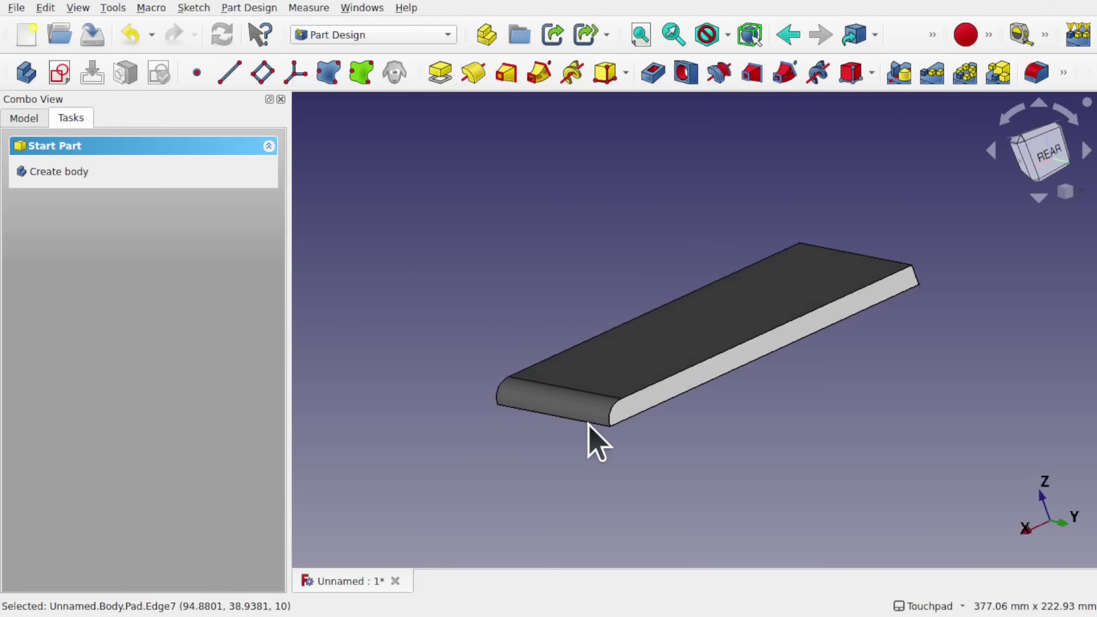
pyautogui.scroll(5, 590, 426)
pyautogui.scroll(-2, 585, 408)
pyautogui.scroll(-2, 582, 406)
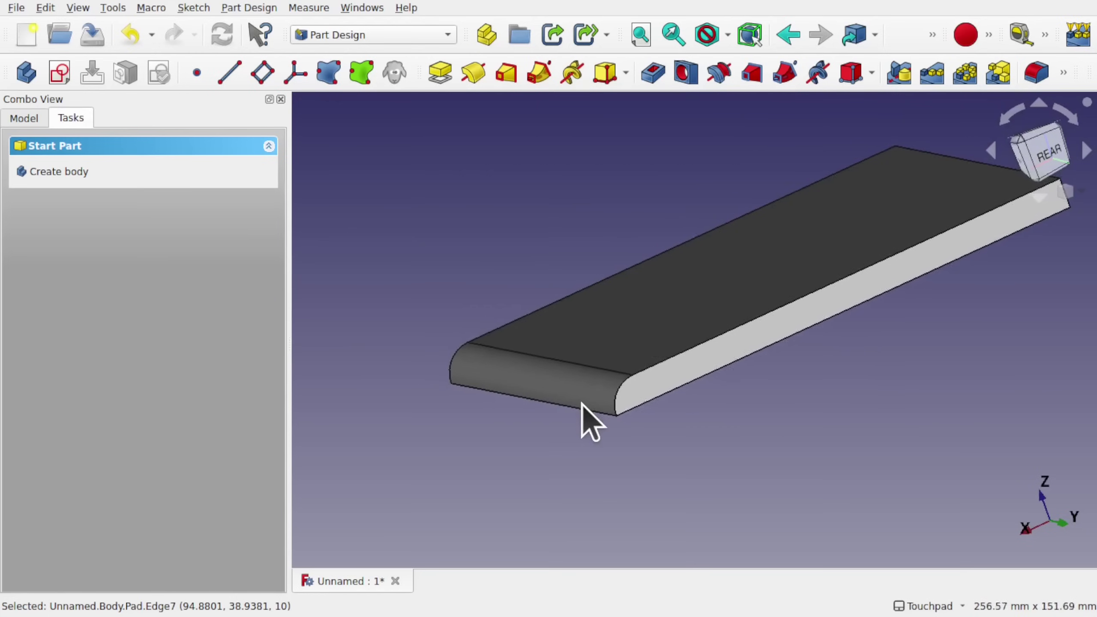
# - Reopen the Fillet, add bottom front Edge6 alongside Edge7, and enter a new radius
pyautogui.click(24, 118)
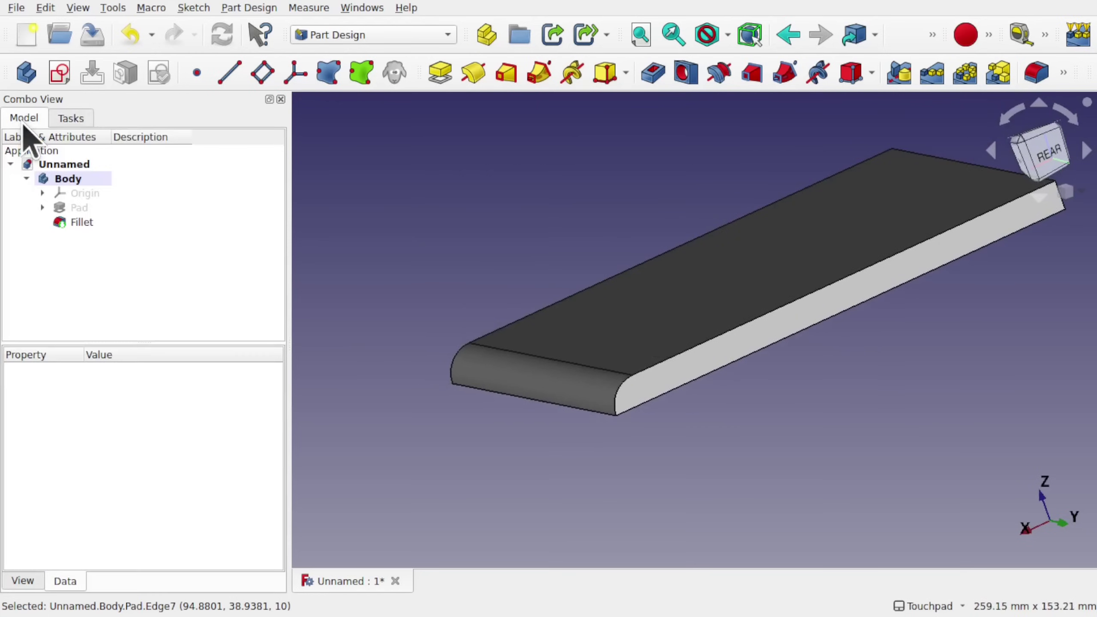
pyautogui.doubleClick(81, 223)
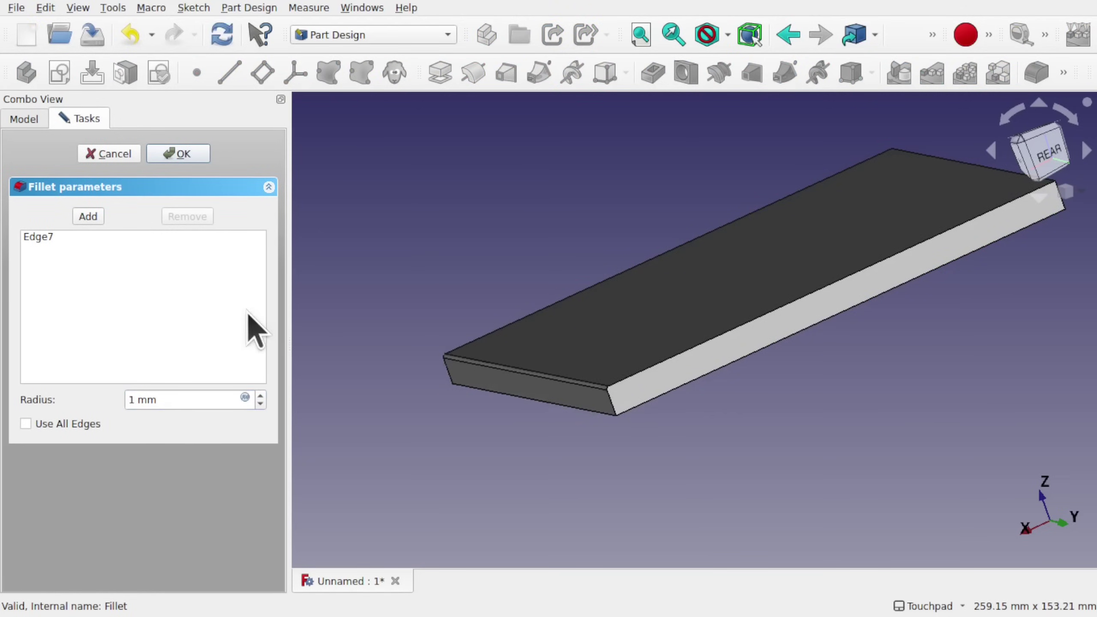
pyautogui.click(88, 216)
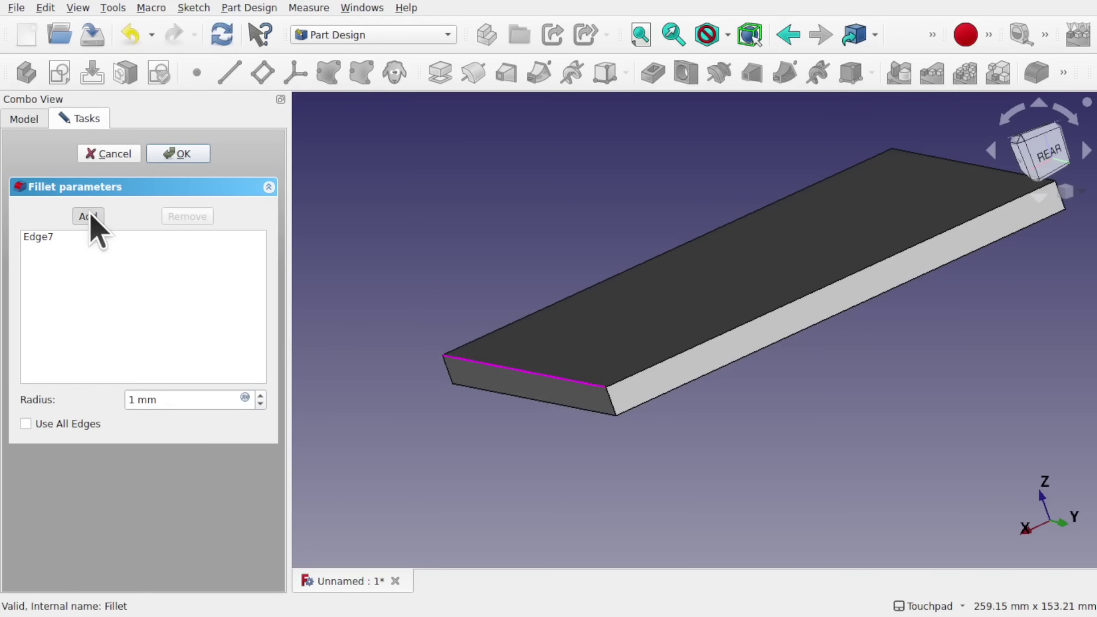
pyautogui.click(558, 405)
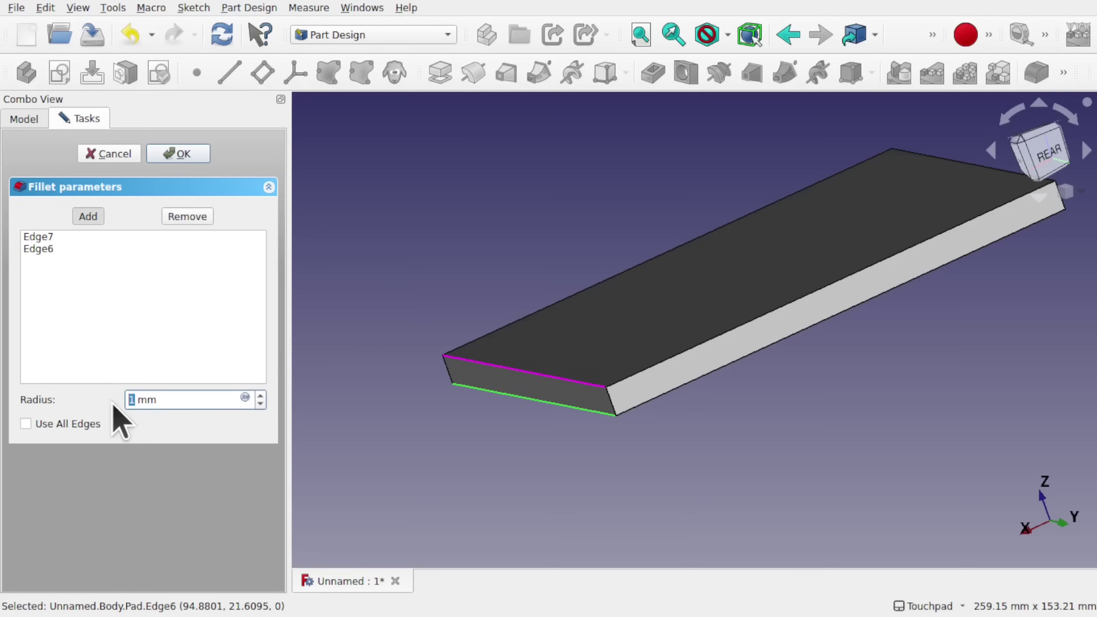
pyautogui.write('2')
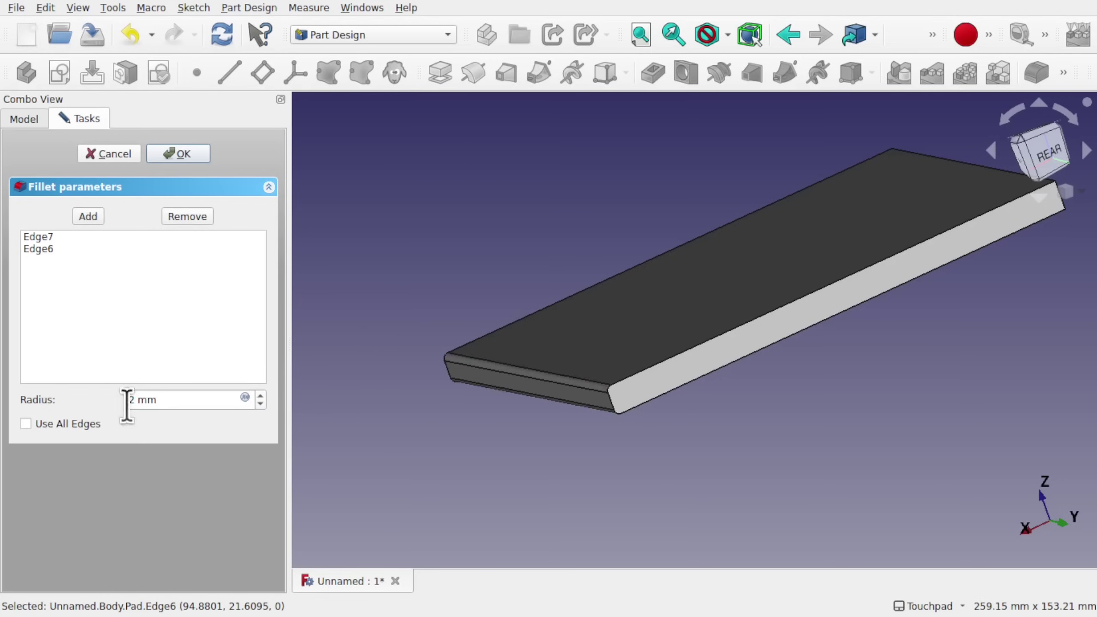
pyautogui.write('1')
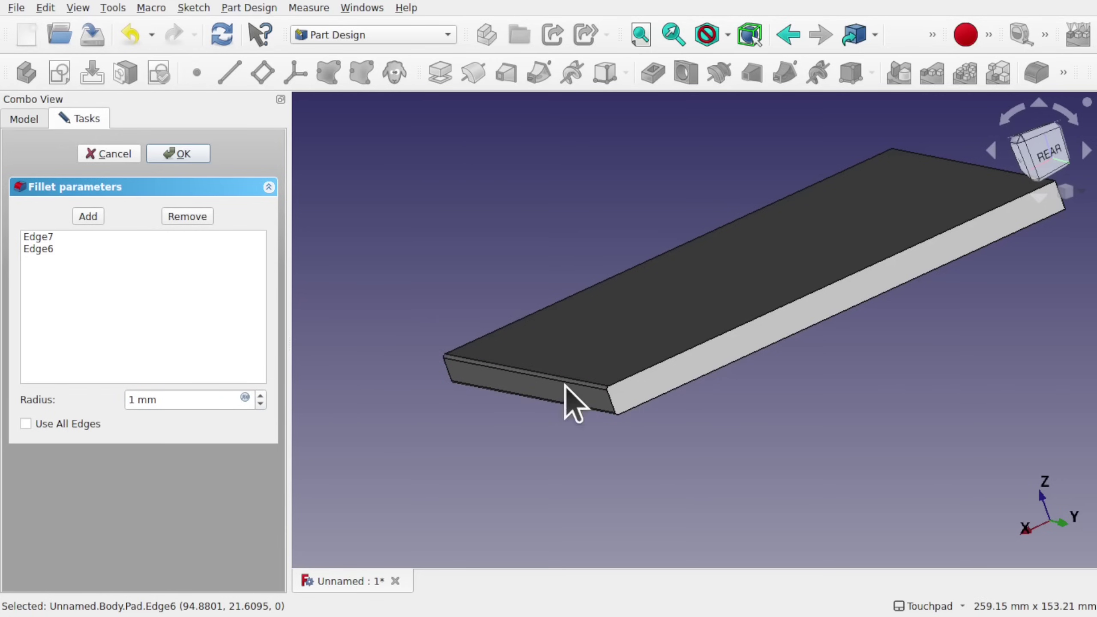
# - Preview a 4.99 mm radius on both front edges, inspecting the rounding from several angles
pyautogui.scroll(5, 564, 382)
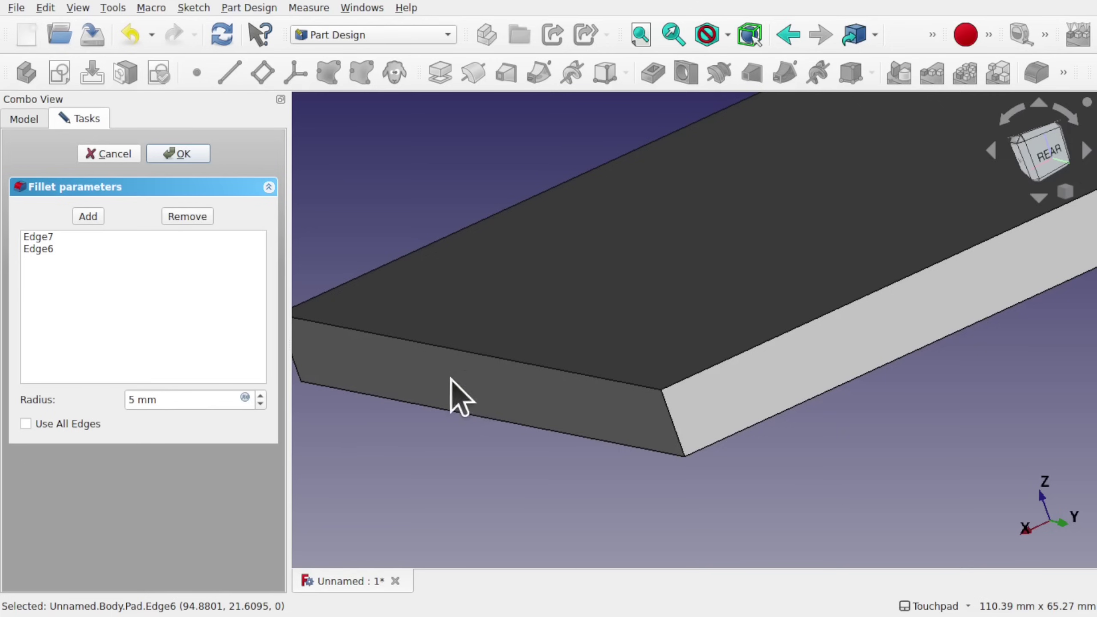
pyautogui.doubleClick(135, 399)
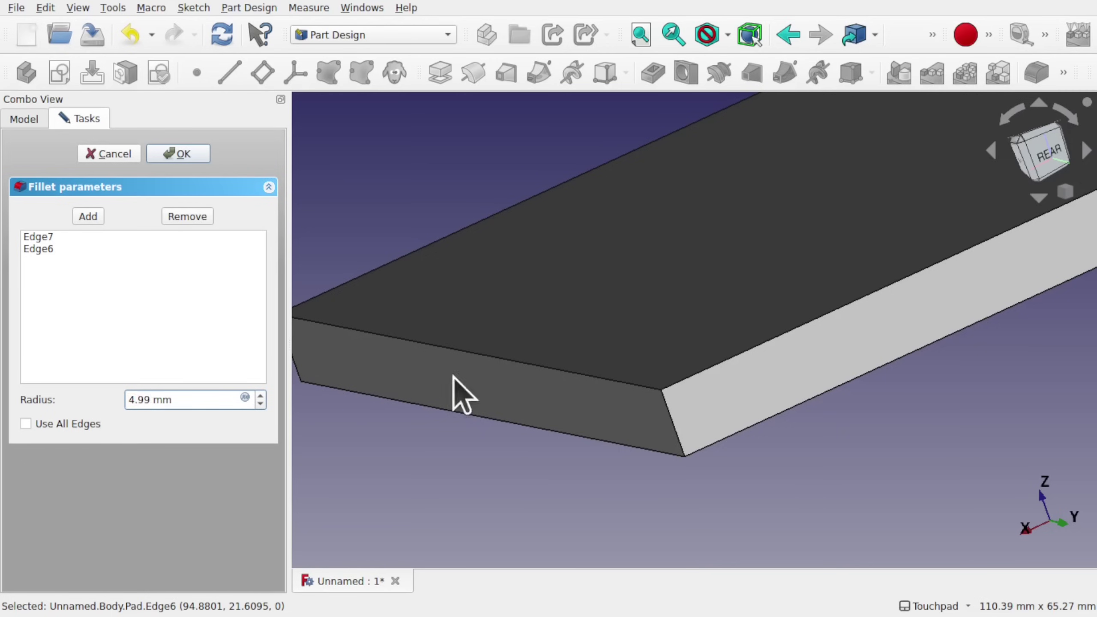
pyautogui.click(512, 406)
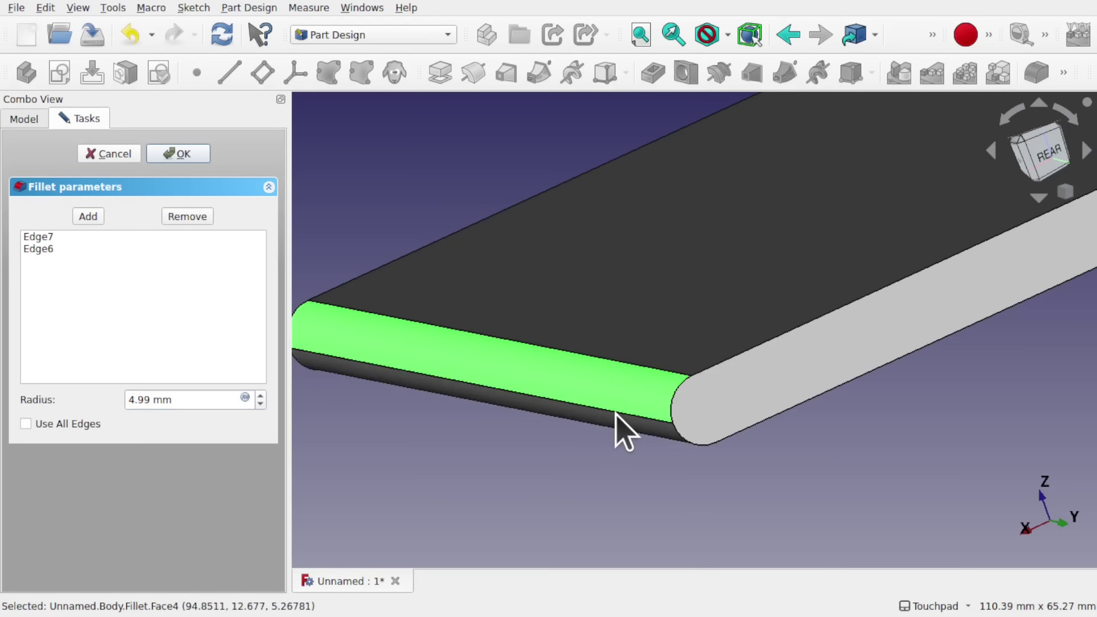
pyautogui.scroll(10, 615, 412)
pyautogui.scroll(6, 615, 412)
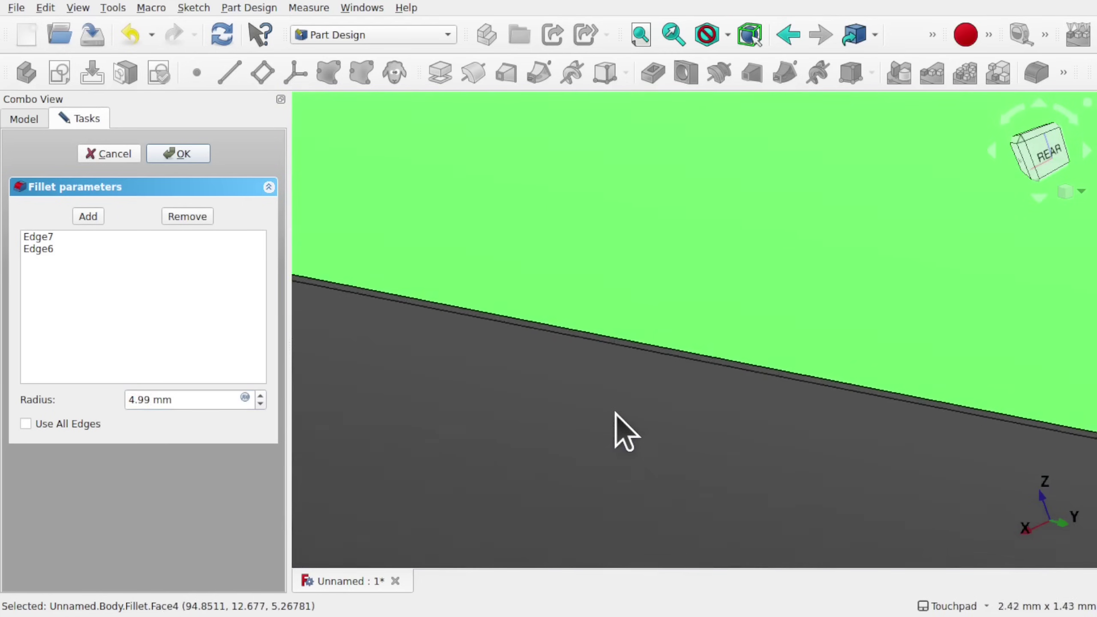
pyautogui.scroll(-2, 610, 410)
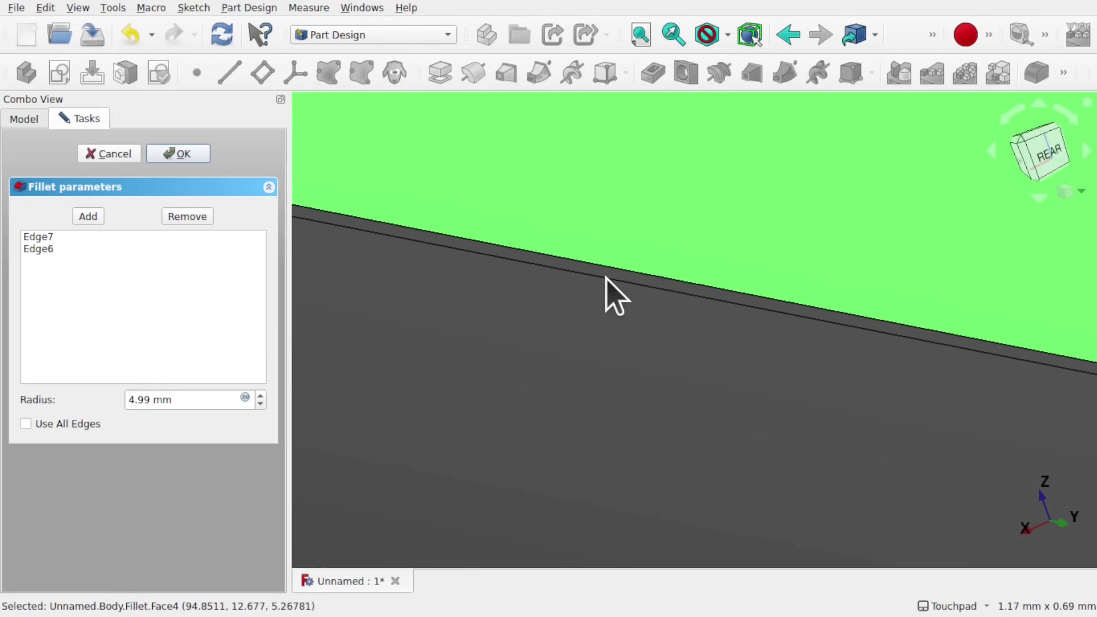
pyautogui.scroll(-12, 604, 276)
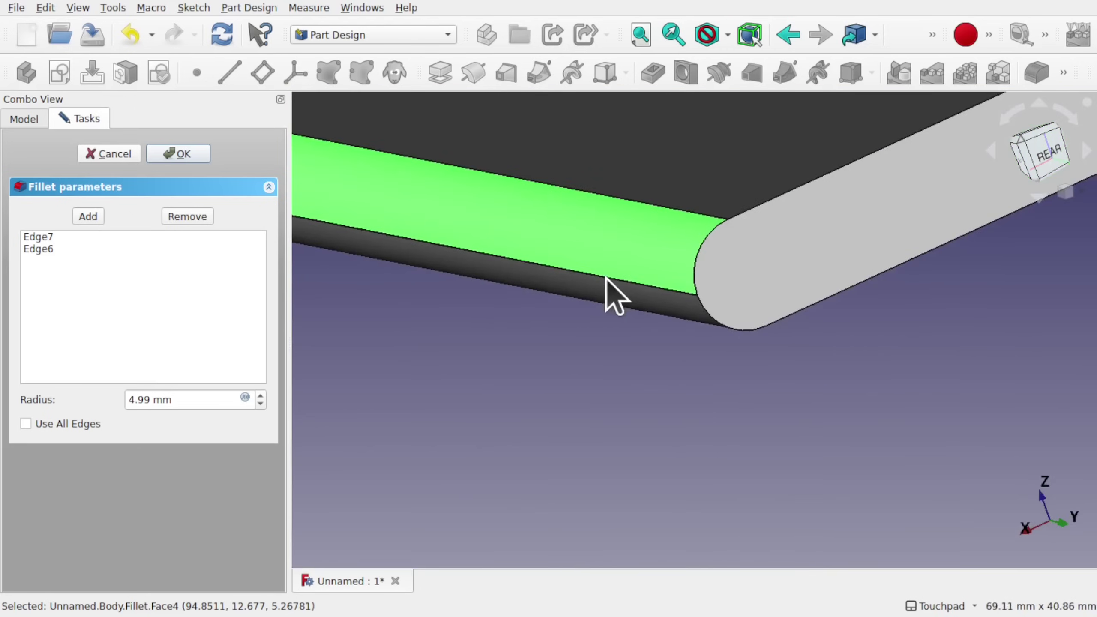
pyautogui.scroll(-2, 605, 277)
pyautogui.moveTo(754, 286); pyautogui.dragTo(702, 236, button='middle')
pyautogui.moveTo(773, 358); pyautogui.dragTo(715, 372, button='middle')
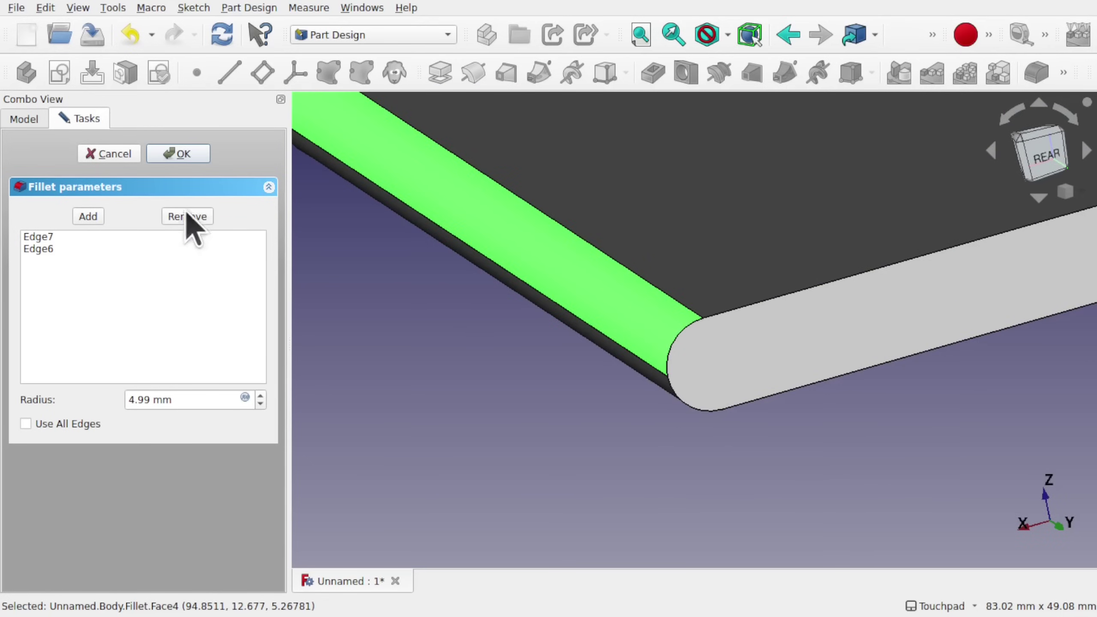
# - Cancel the fillet edit and delete the Fillet feature, leaving only the Pad
pyautogui.click(109, 155)
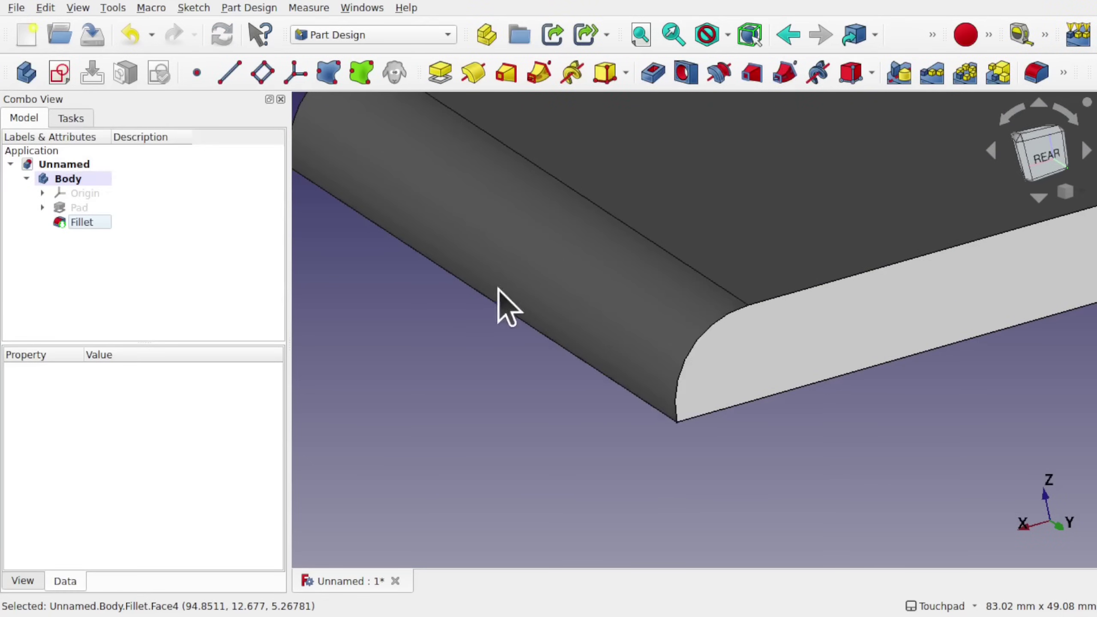
pyautogui.scroll(-3, 531, 343)
pyautogui.click(89, 222)
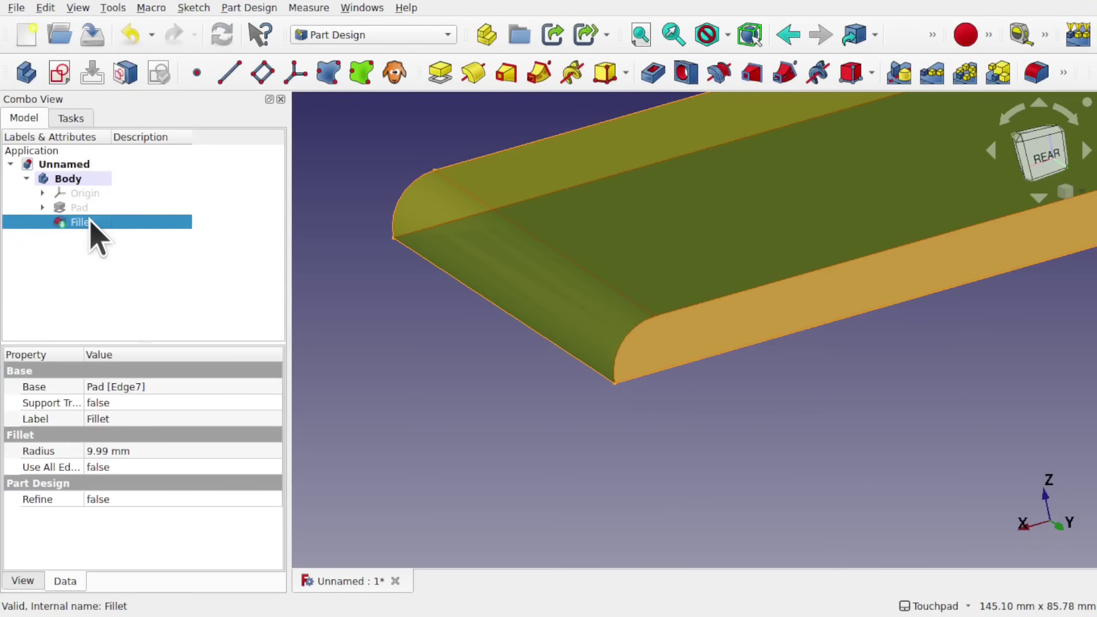
pyautogui.press('Delete')
# - Create a new sketch on the plate's front side face
pyautogui.scroll(-5, 581, 311)
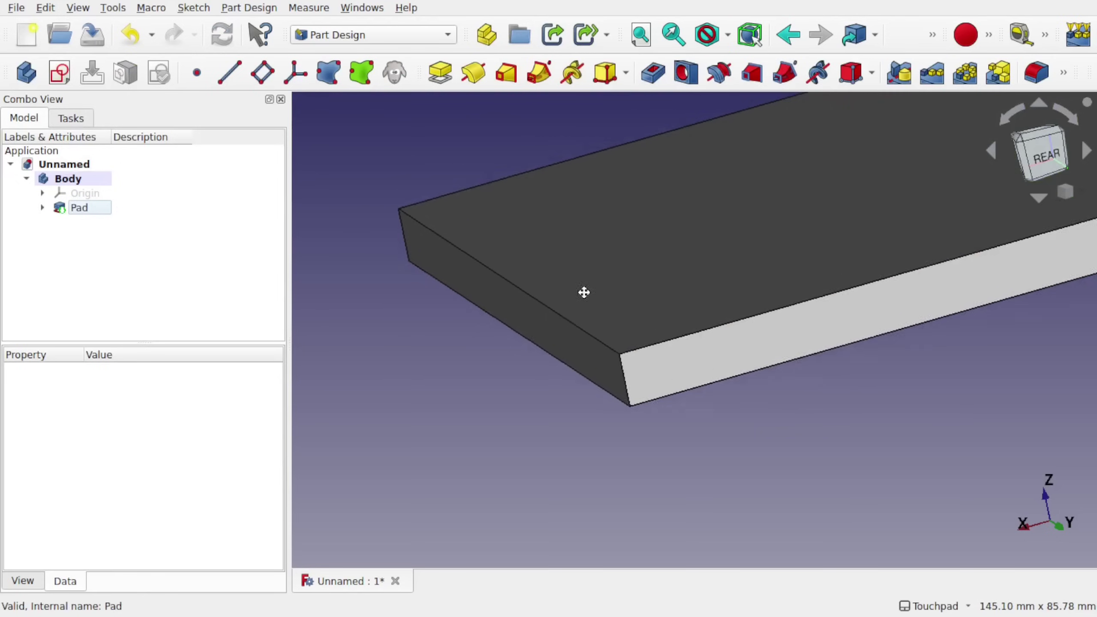
pyautogui.keyDown('alt'); pyautogui.moveTo(579, 335); pyautogui.dragTo(663, 327); pyautogui.keyUp('alt')
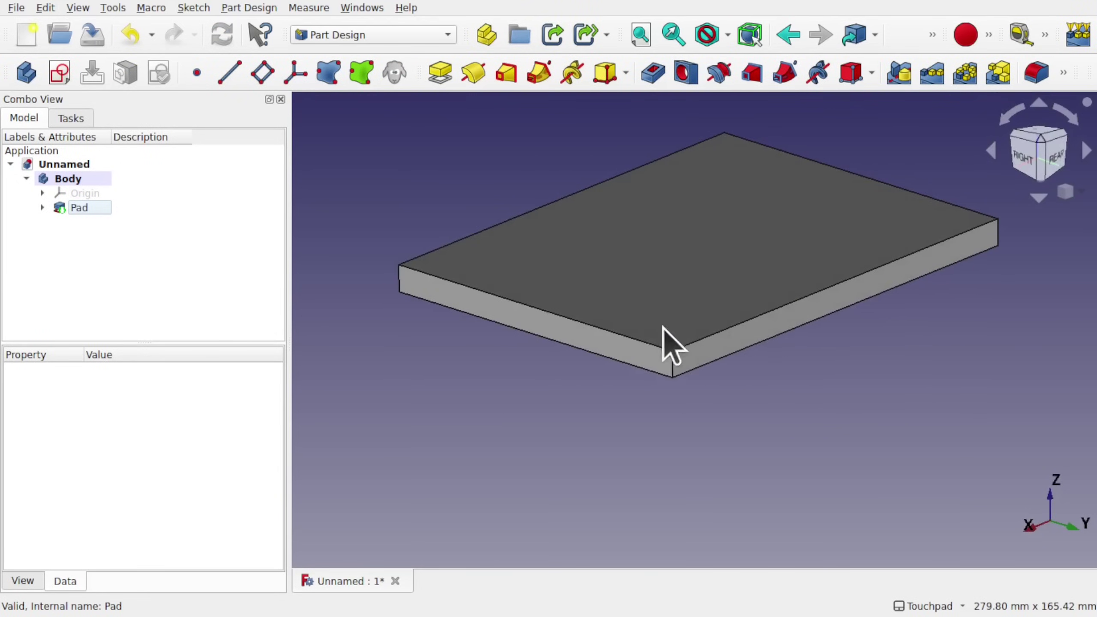
pyautogui.click(524, 335)
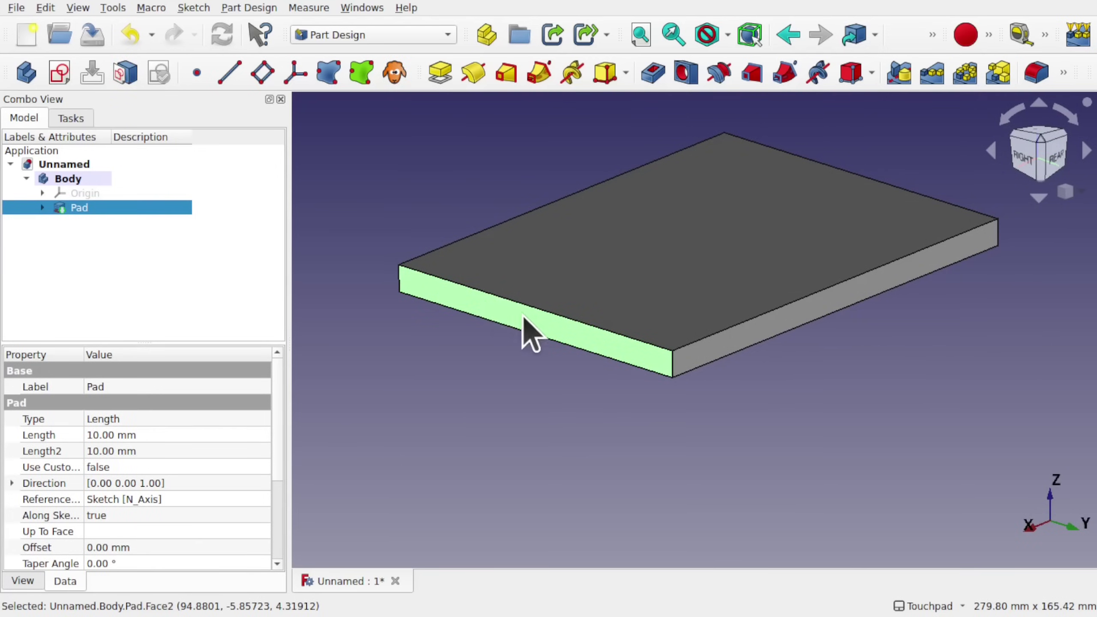
pyautogui.click(59, 72)
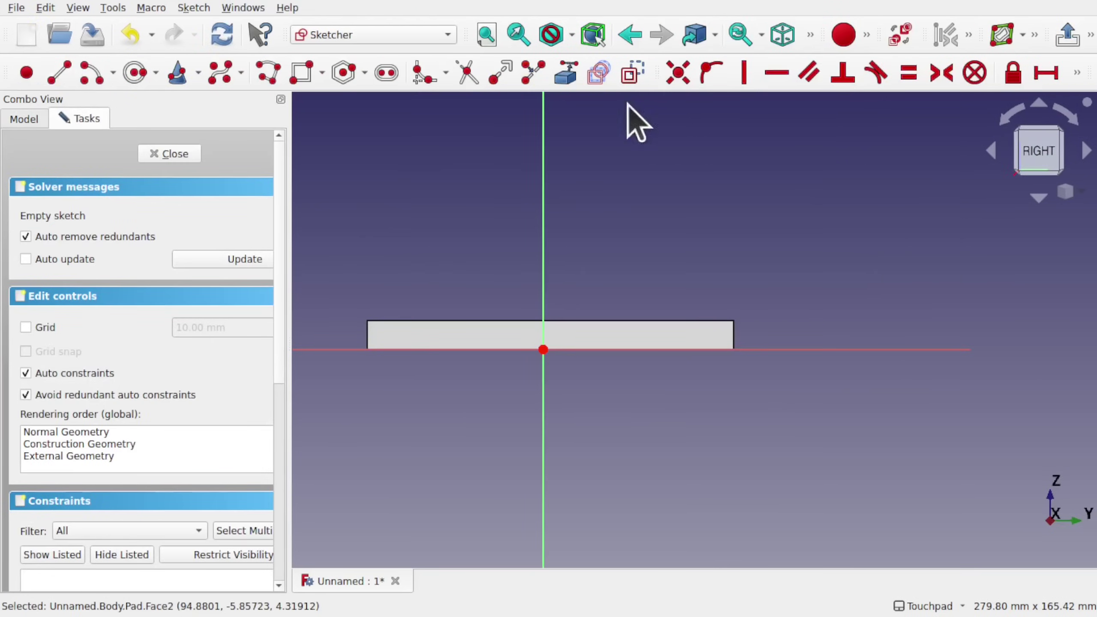
# - Reference the plate's top edge as external geometry and draw a rectangle anchored to it
pyautogui.click(566, 77)
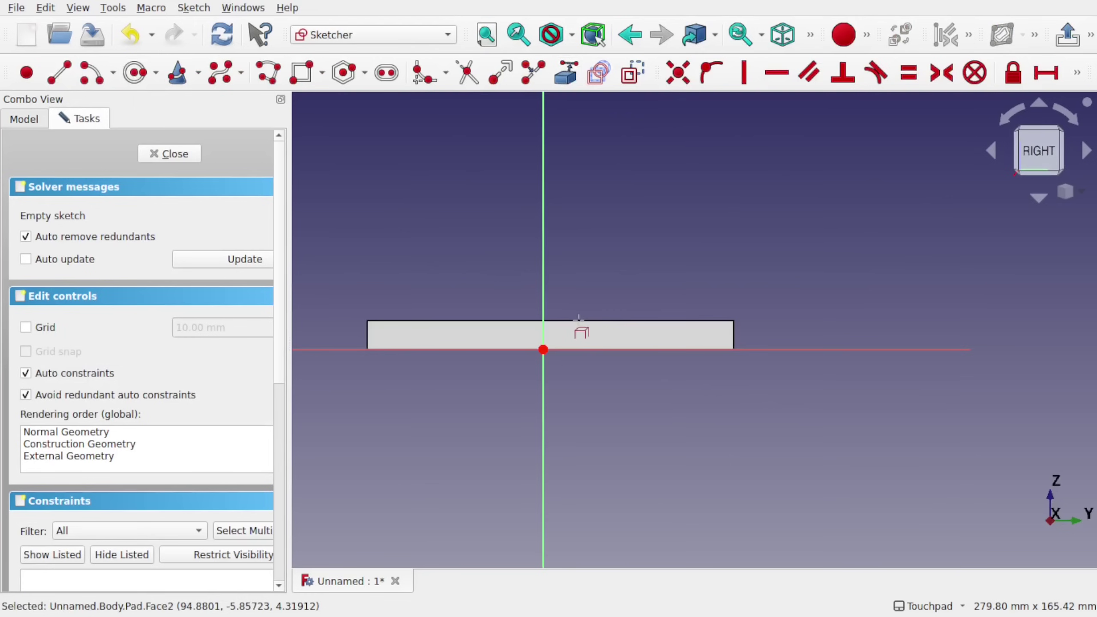
pyautogui.click(582, 338)
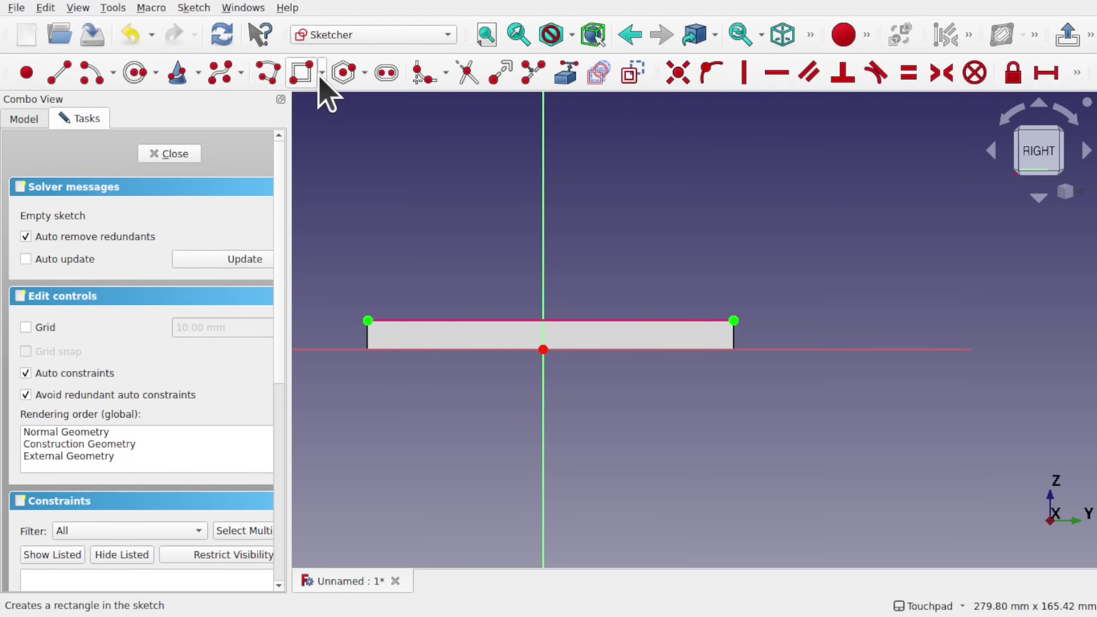
pyautogui.click(303, 72)
pyautogui.scroll(2, 565, 285)
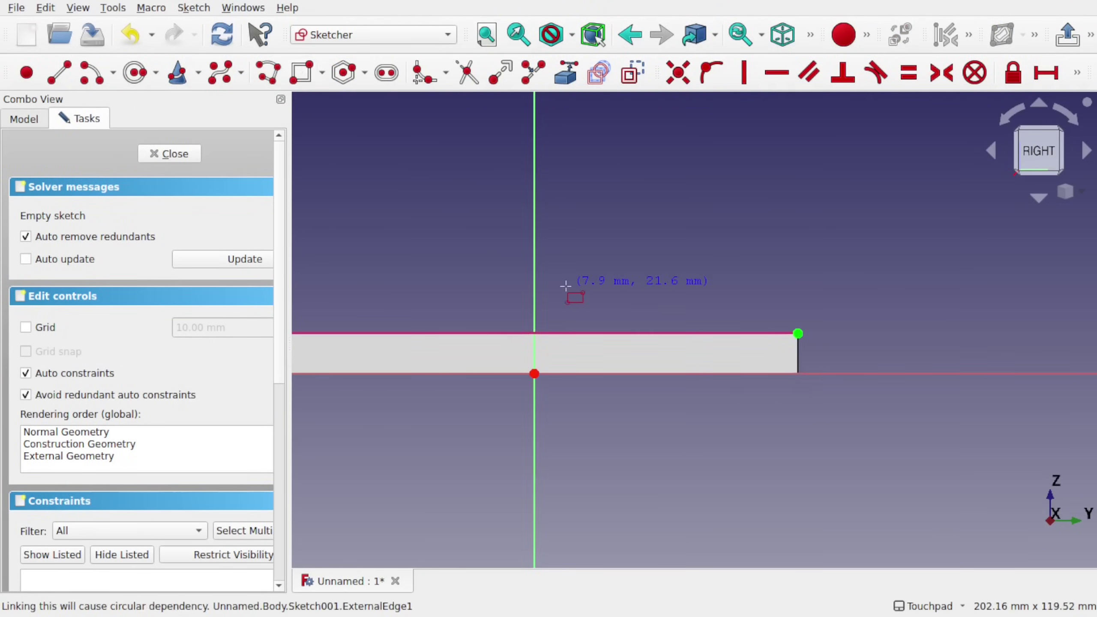
pyautogui.click(483, 335)
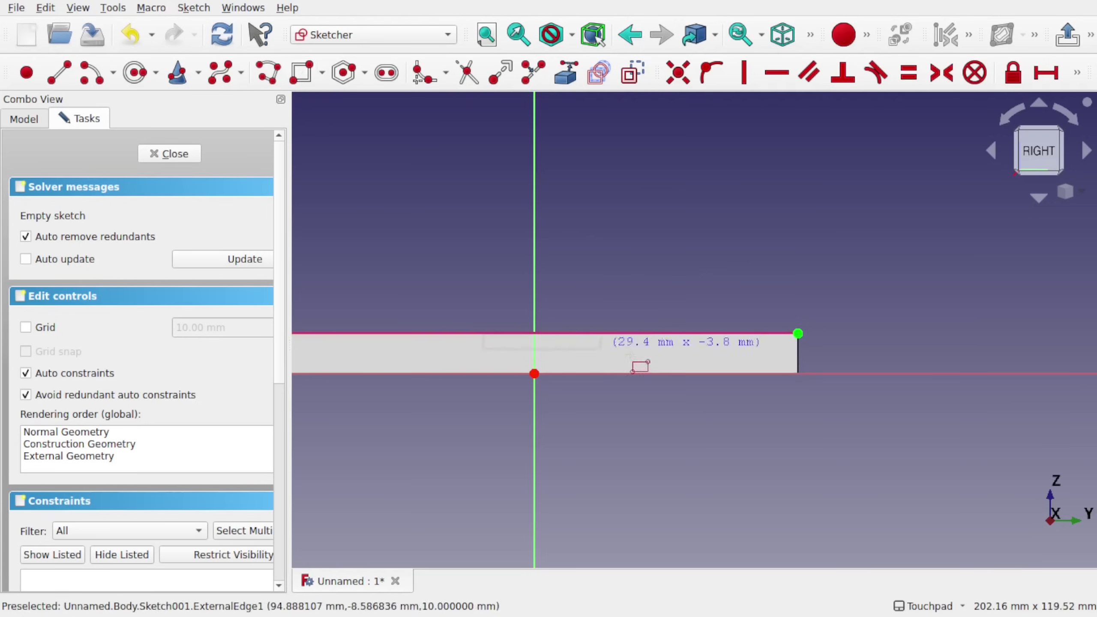
pyautogui.click(654, 369)
pyautogui.moveTo(727, 360)
pyautogui.mouseDown(button='middle')
pyautogui.moveTo(612, 428)
pyautogui.moveTo(168, 218)
pyautogui.mouseUp(button='middle')
# - Close the sketch and pad its rectangle into a 20 mm tab, Pad001
pyautogui.click(168, 155)
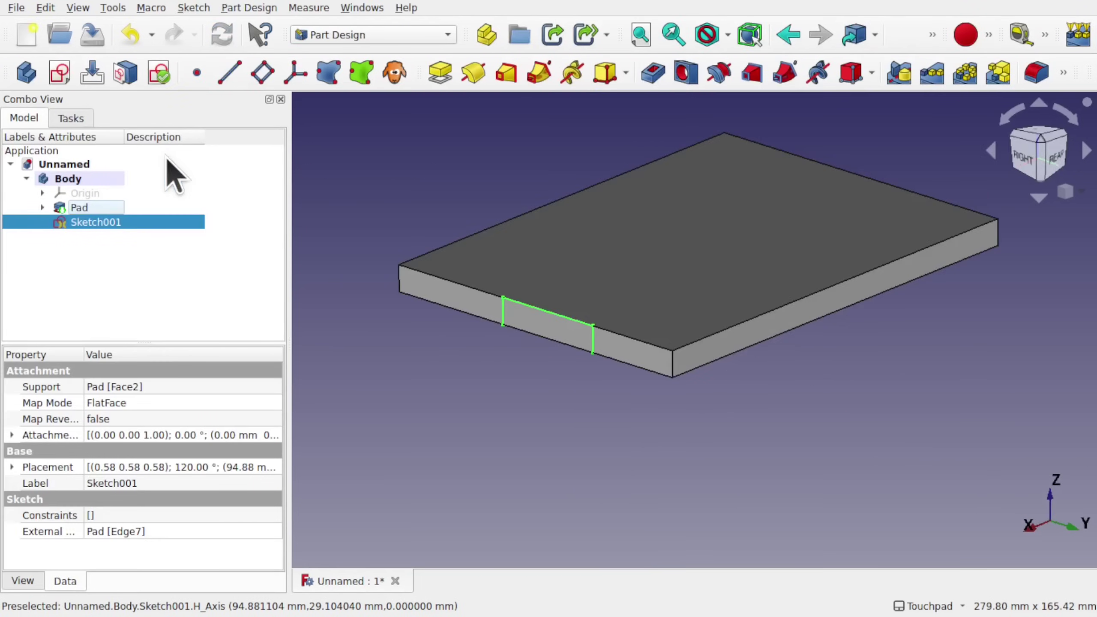
pyautogui.click(440, 72)
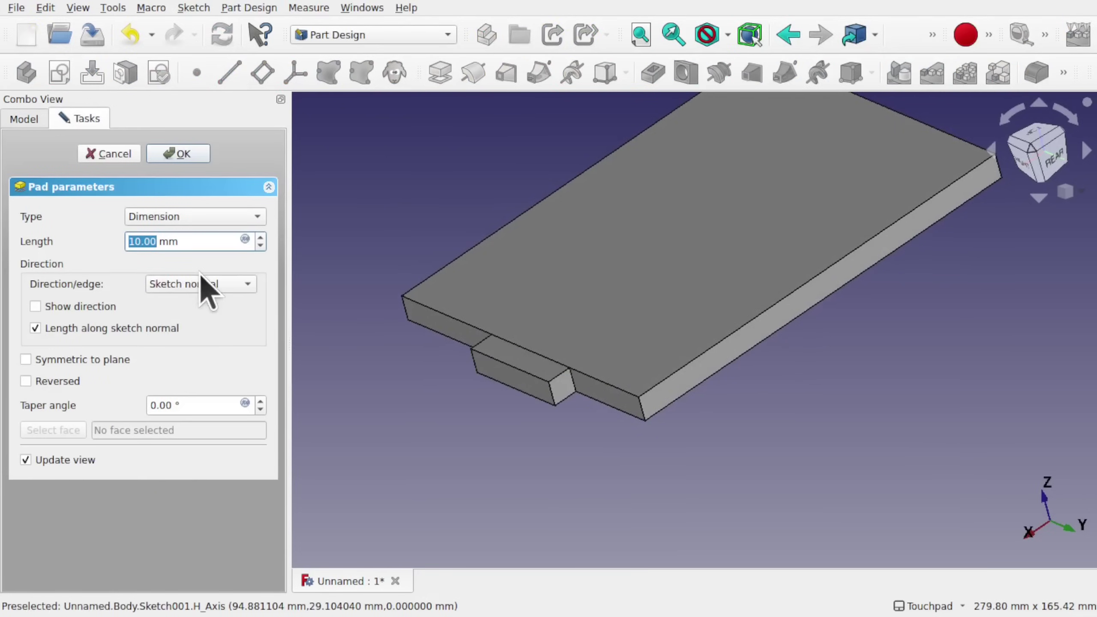
pyautogui.press('Return')
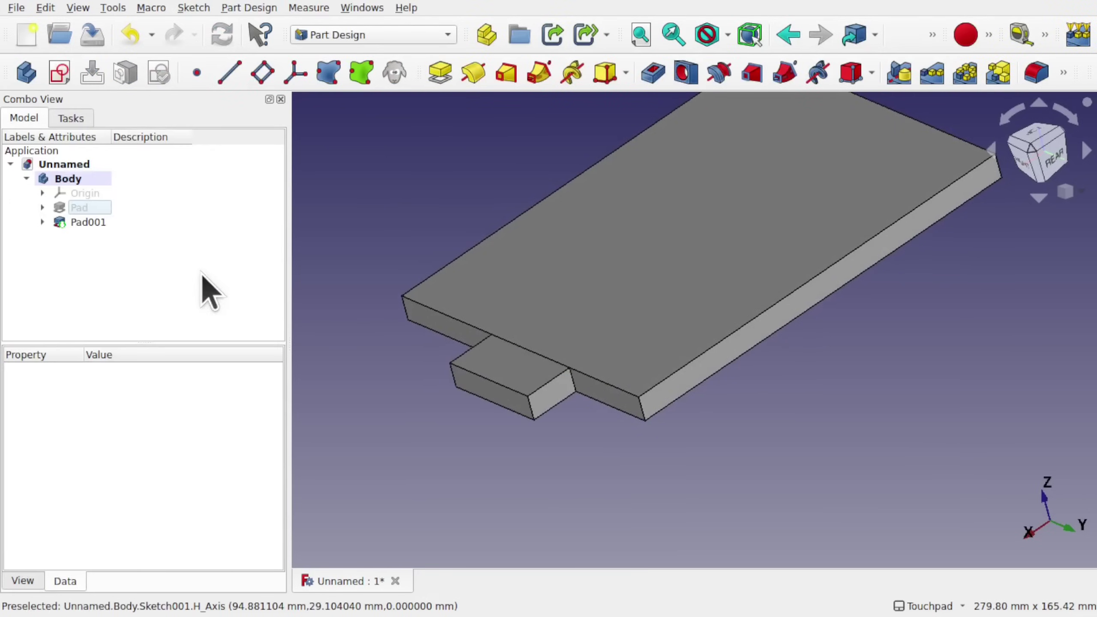
# - Select inner corner edges Edge18 and Edge10 where the tab meets the plate
pyautogui.keyDown('alt'); pyautogui.moveTo(661, 355); pyautogui.dragTo(717, 374); pyautogui.keyUp('alt')
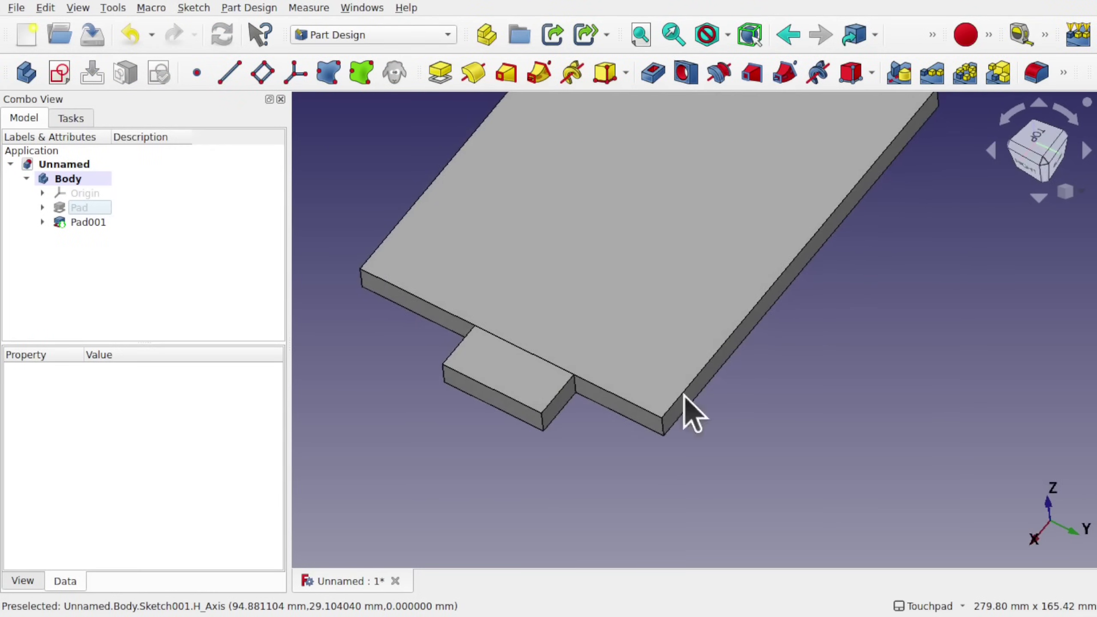
pyautogui.scroll(4, 587, 421)
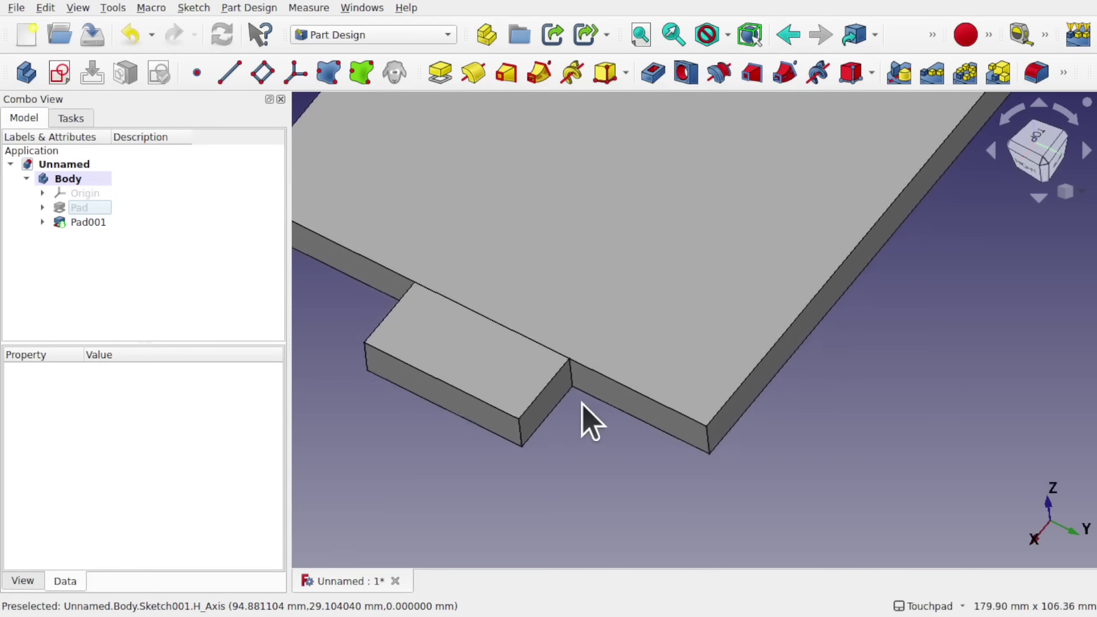
pyautogui.click(540, 392)
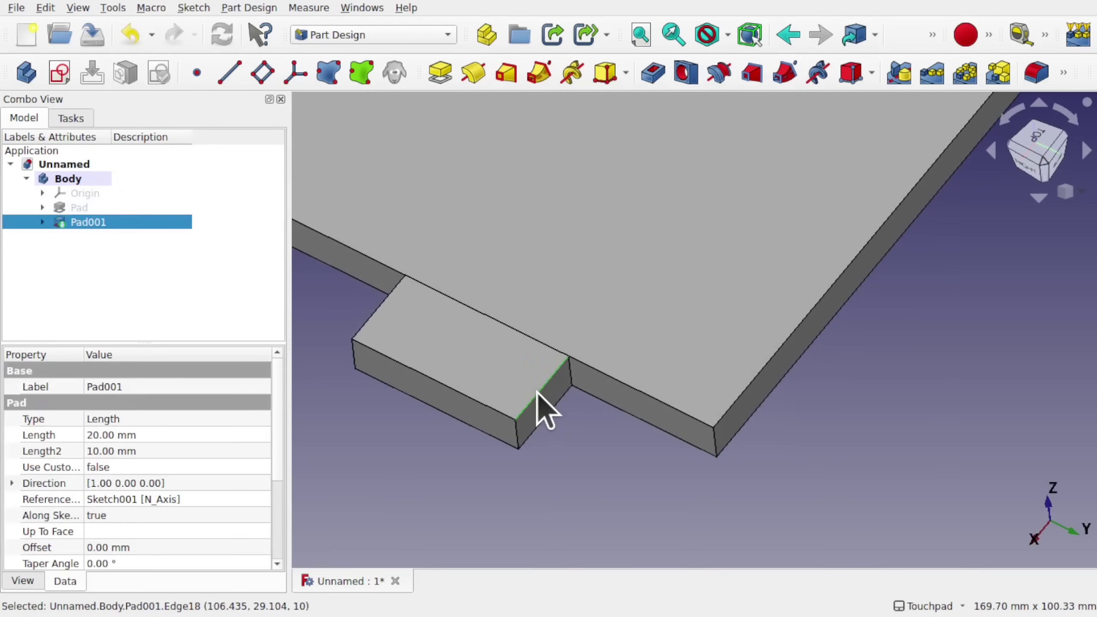
pyautogui.keyDown('ctrl'); pyautogui.click(621, 382); pyautogui.keyUp('ctrl')
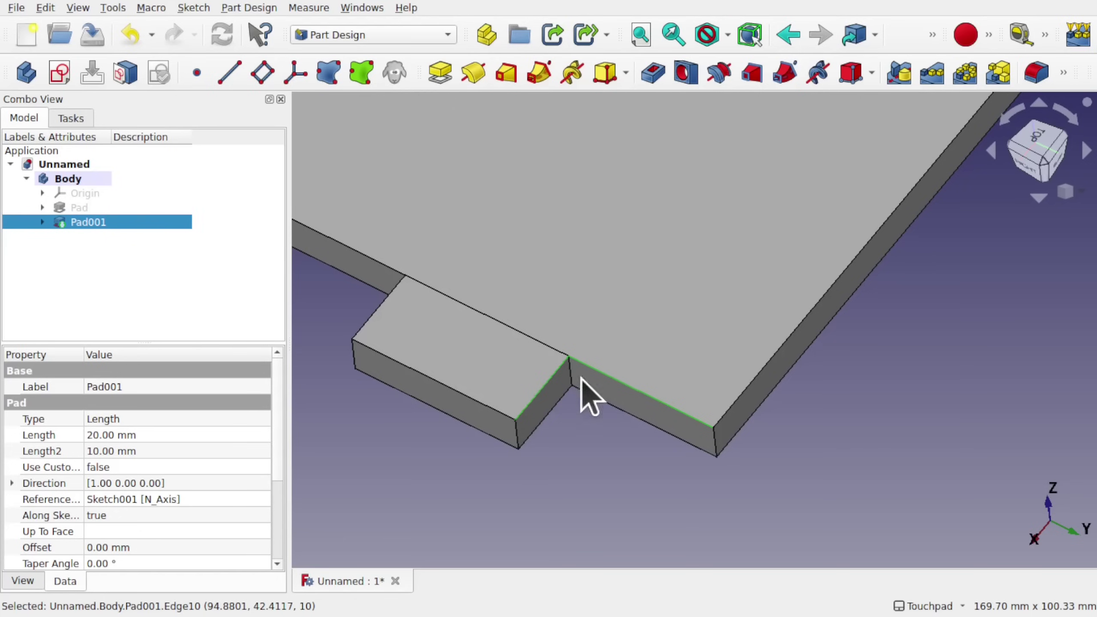
pyautogui.click(1036, 73)
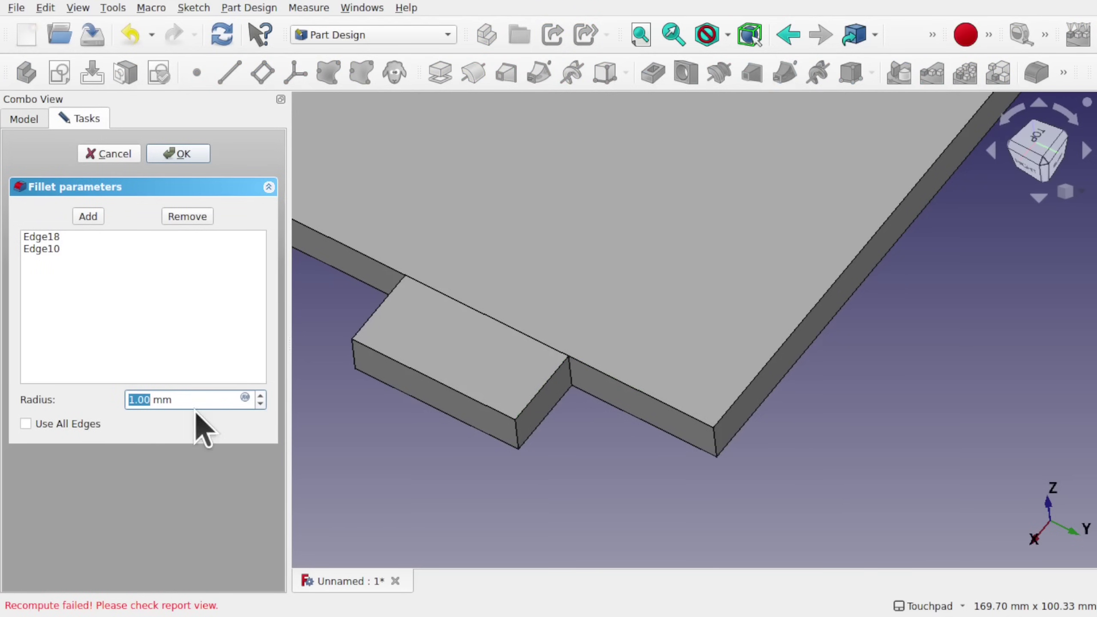
pyautogui.click(186, 156)
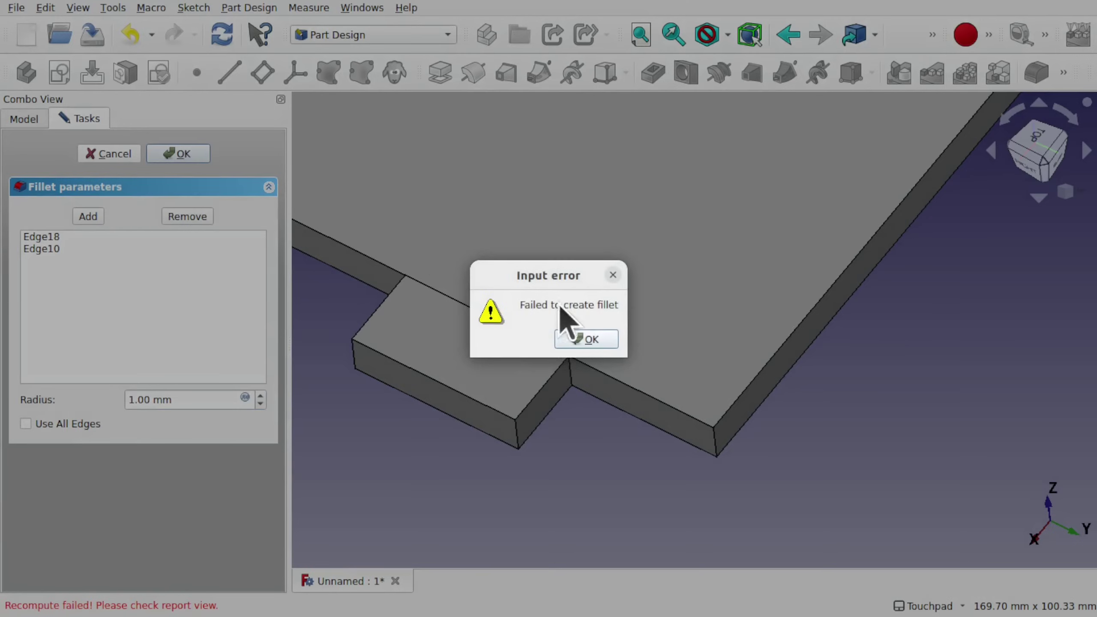
pyautogui.click(587, 341)
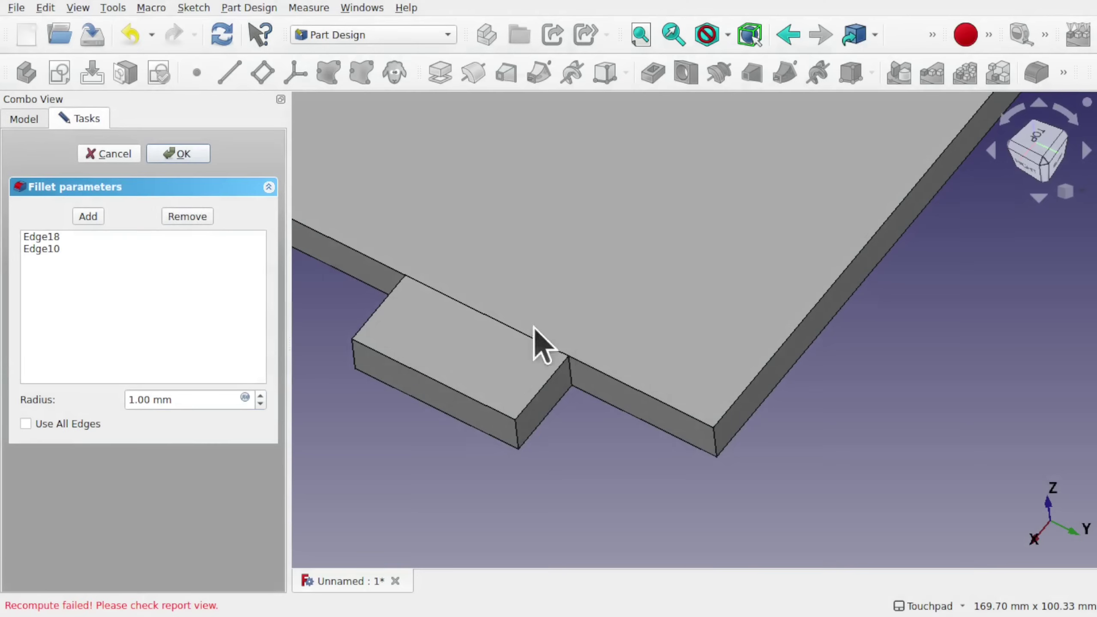
pyautogui.click(118, 159)
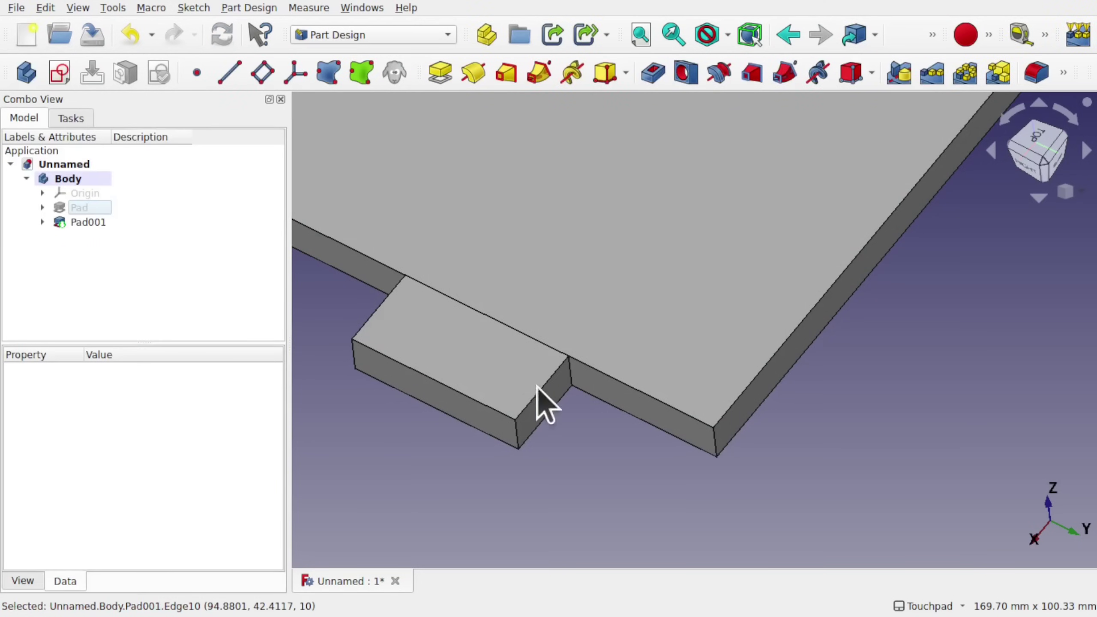
# - Inspect the tab-plate joint from several angles, selecting the tab and plate top faces
pyautogui.click(475, 369)
pyautogui.click(645, 362)
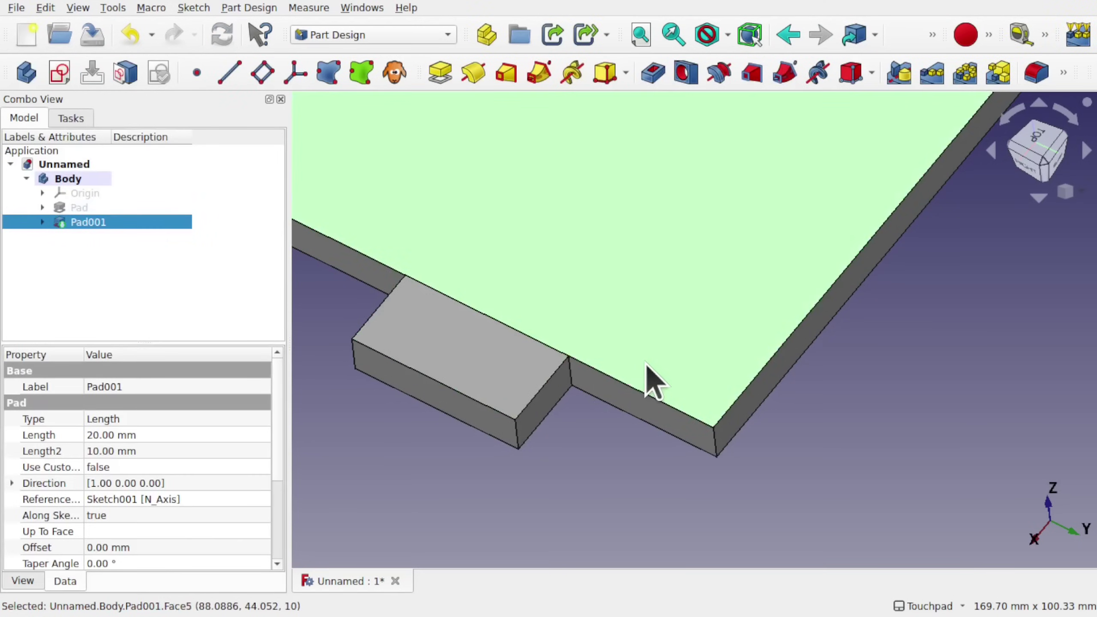
pyautogui.moveTo(646, 363); pyautogui.dragTo(618, 348, button='middle')
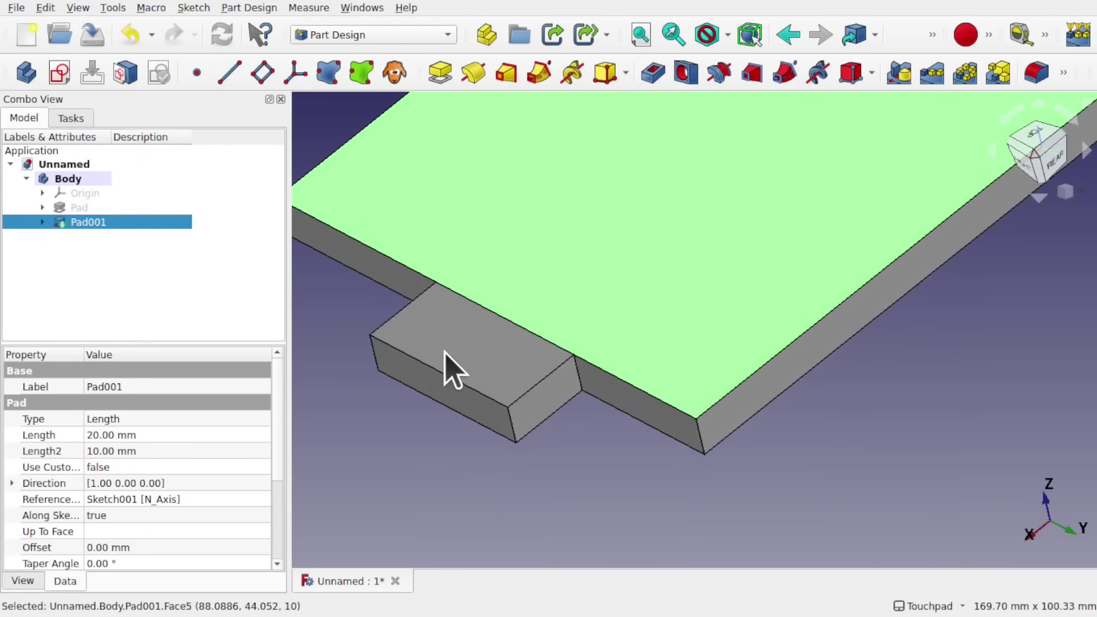
pyautogui.moveTo(575, 330); pyautogui.dragTo(461, 338, button='middle')
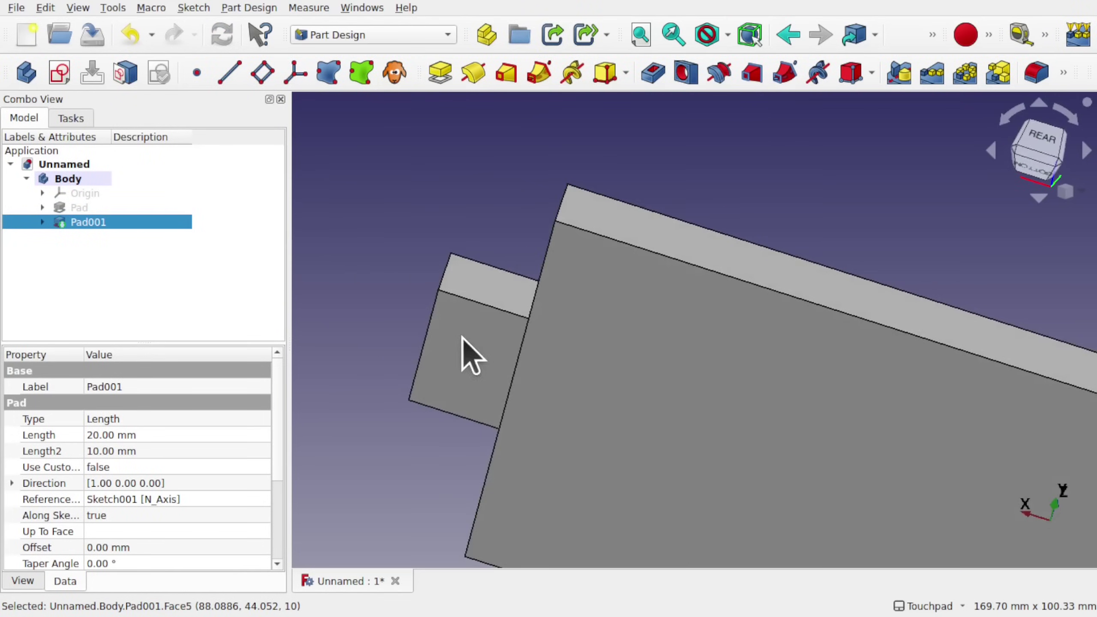
pyautogui.moveTo(634, 313); pyautogui.dragTo(671, 372, button='middle')
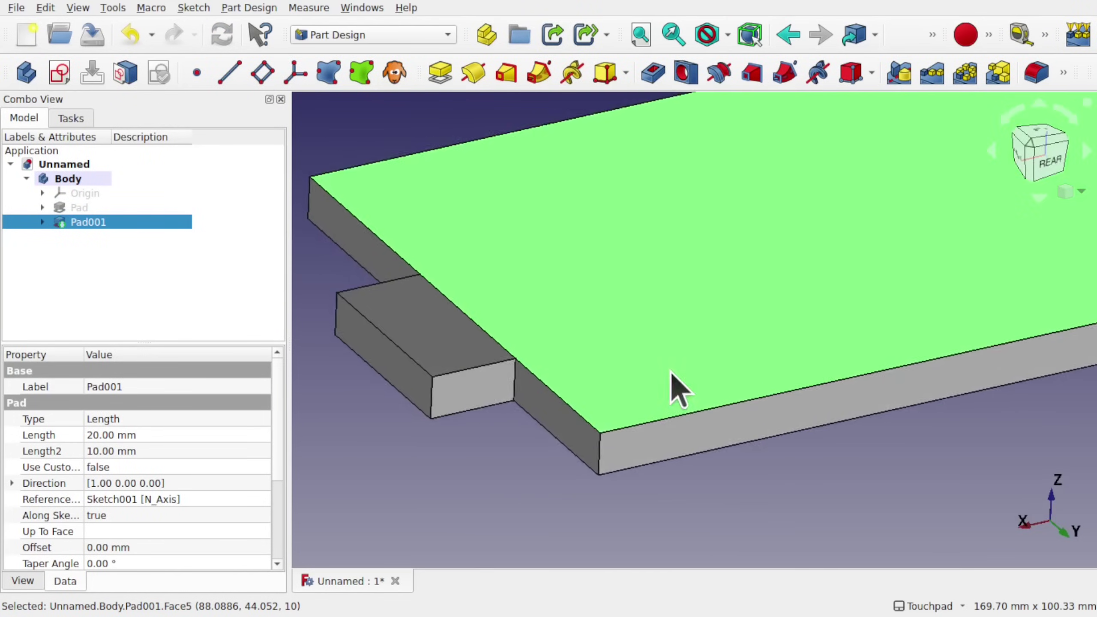
pyautogui.scroll(-5, 670, 373)
pyautogui.moveTo(615, 338); pyautogui.dragTo(599, 391, button='middle')
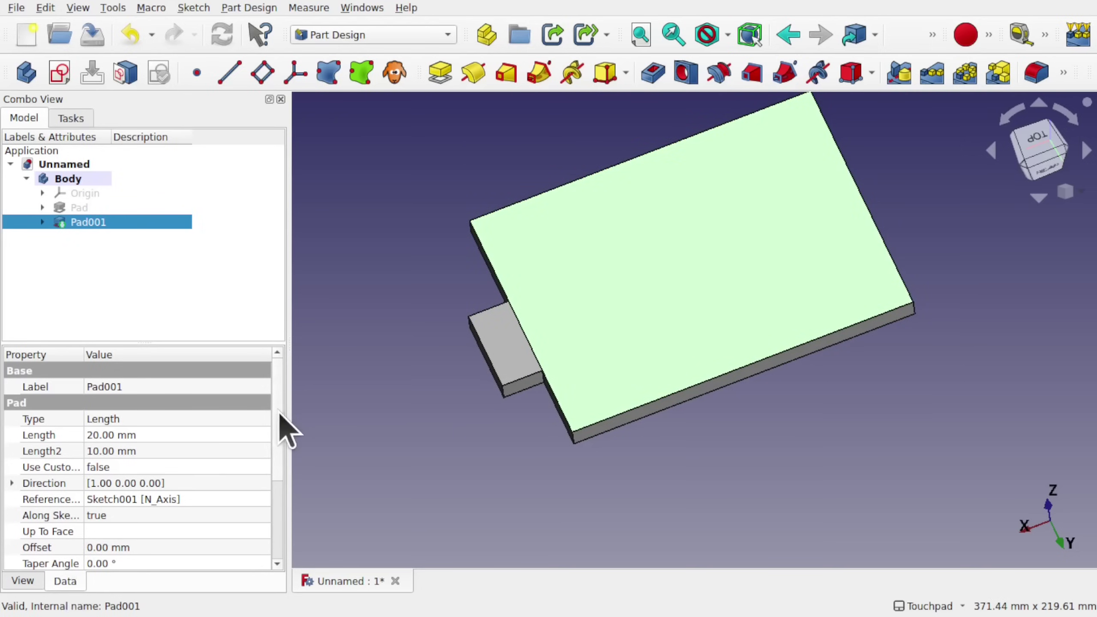
# - Set Pad001's Refine property to true and clear the selection to view the merged solid
pyautogui.moveTo(277, 414); pyautogui.dragTo(278, 515)
pyautogui.click(127, 482)
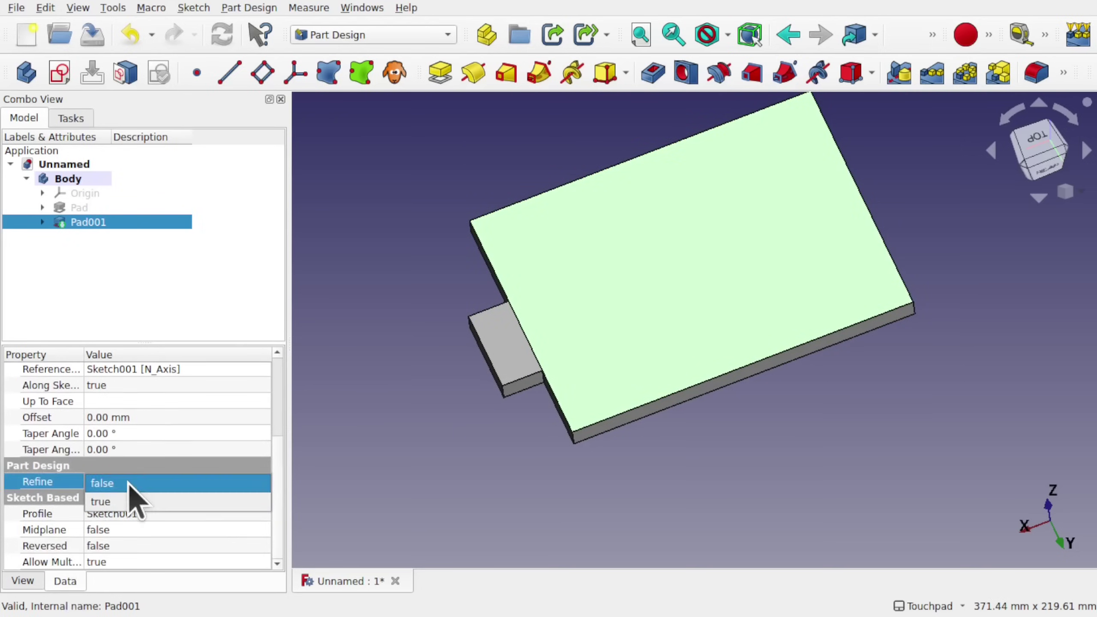
pyautogui.click(127, 496)
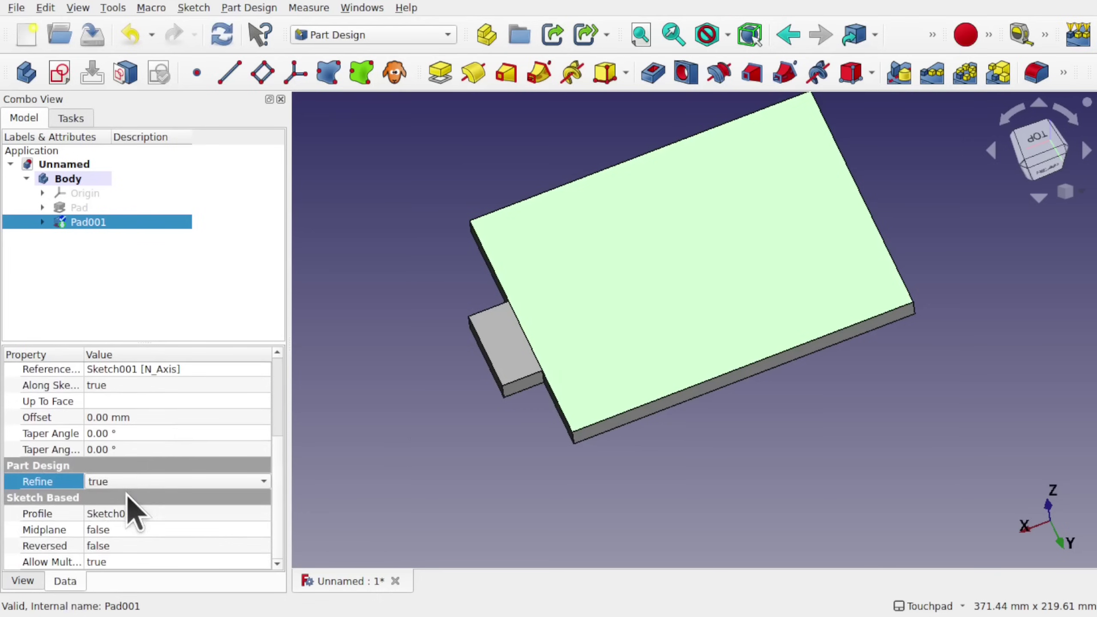
pyautogui.click(417, 438)
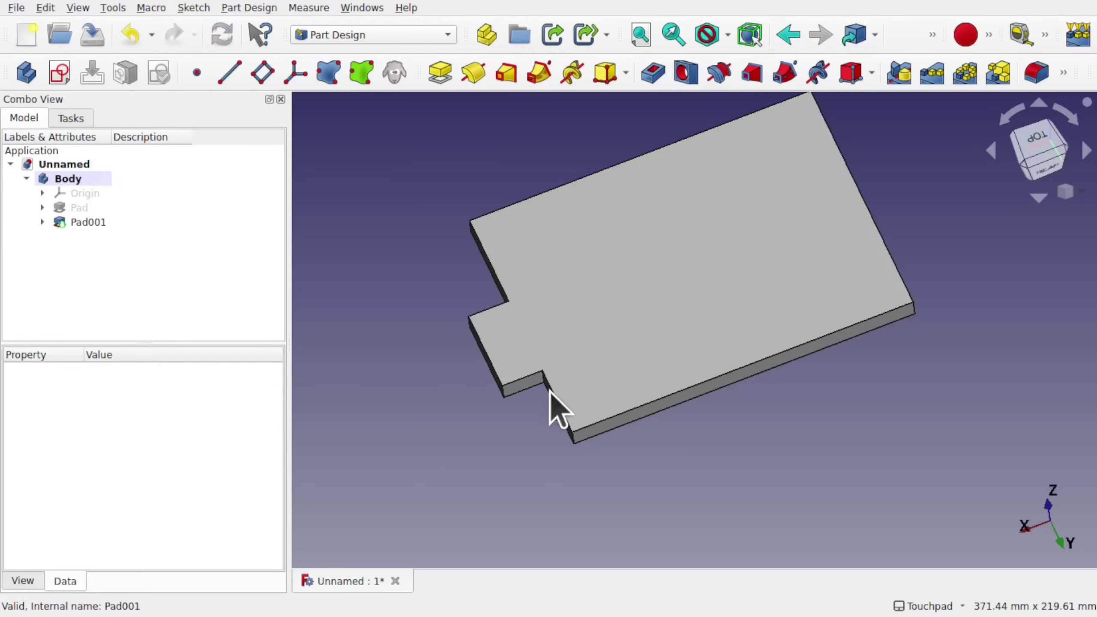
pyautogui.scroll(5, 447, 346)
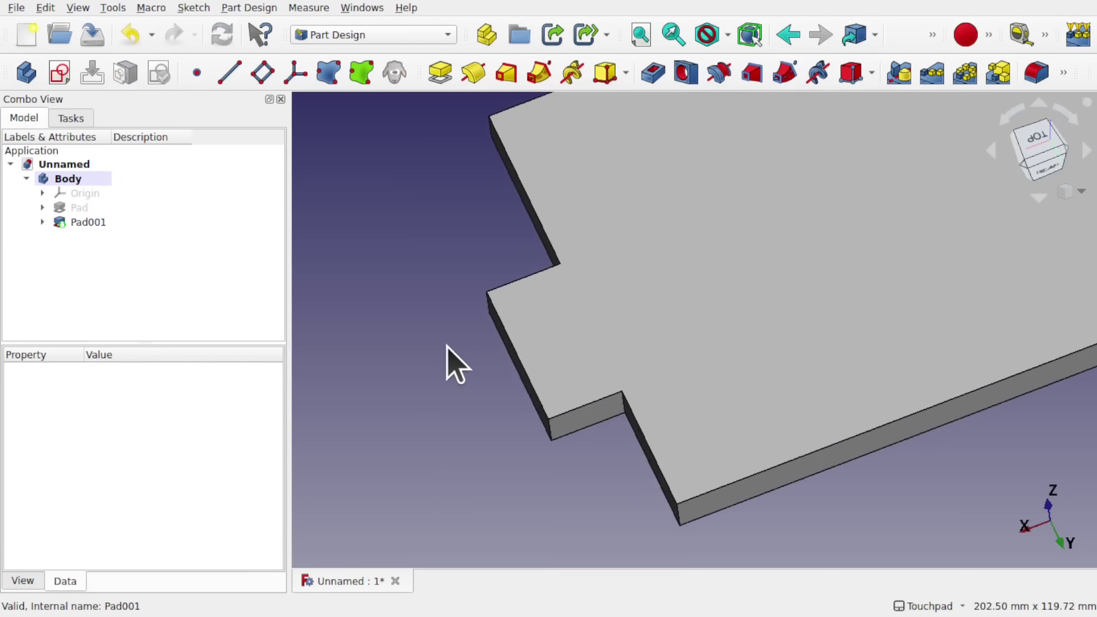
# - Fillet notch edges Edge10 and Edge14 at 1.00 mm and preview the rounded corner from behind
pyautogui.click(652, 454)
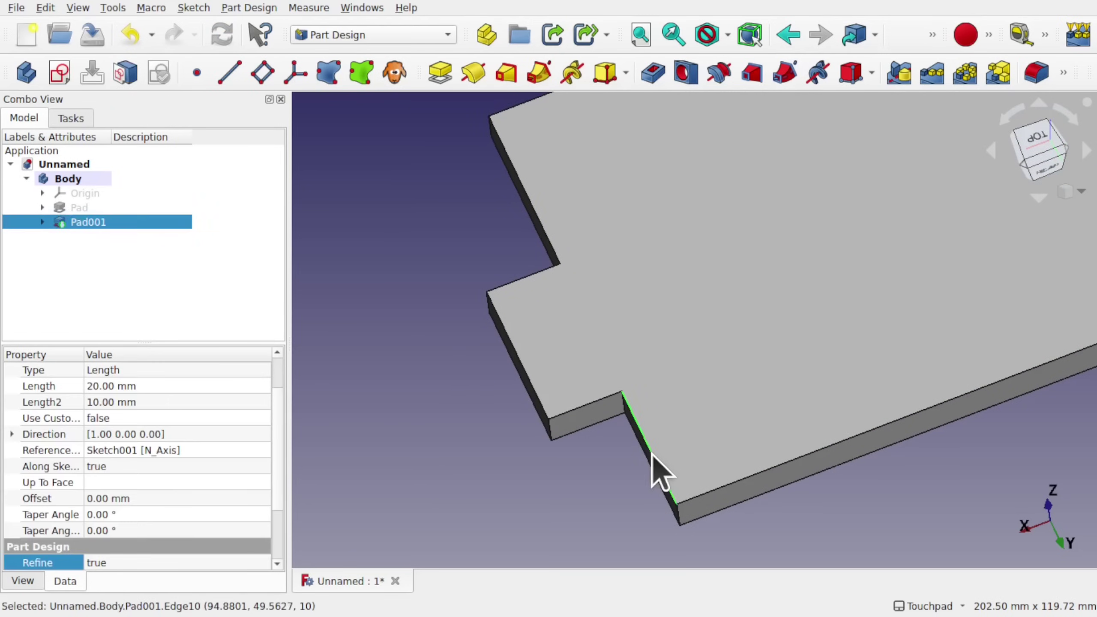
pyautogui.keyDown('ctrl'); pyautogui.click(584, 405); pyautogui.keyUp('ctrl')
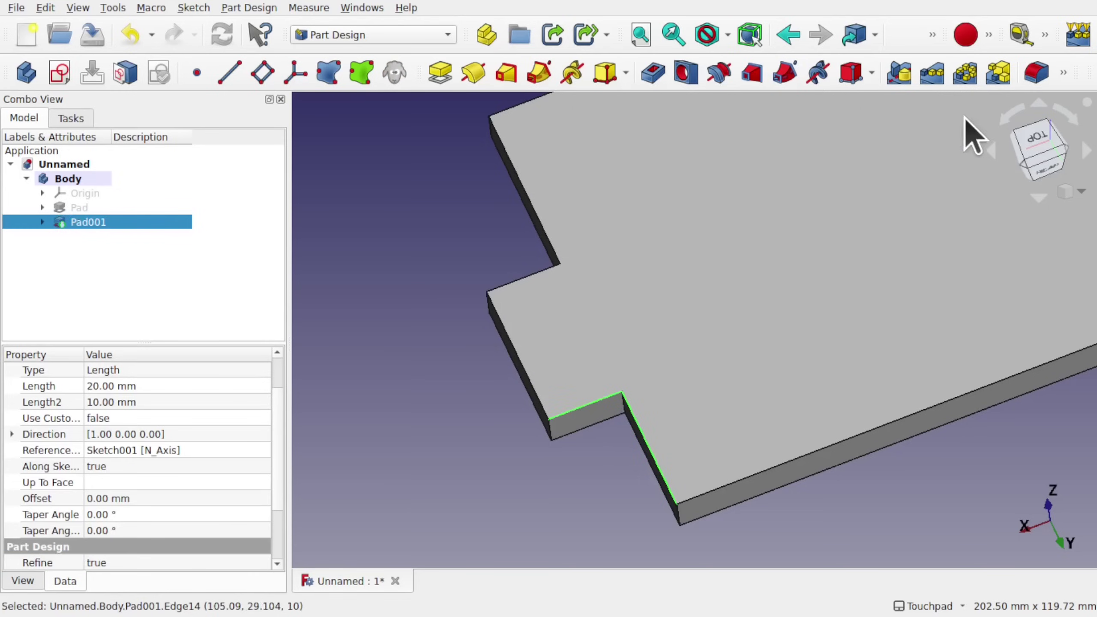
pyautogui.click(1036, 73)
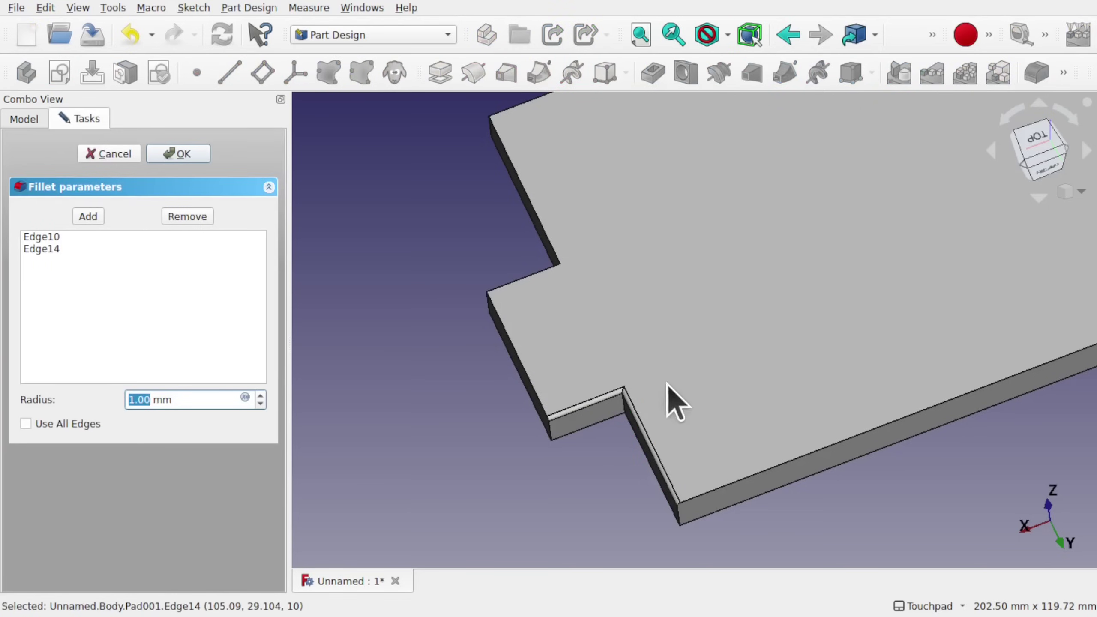
pyautogui.scroll(8, 642, 413)
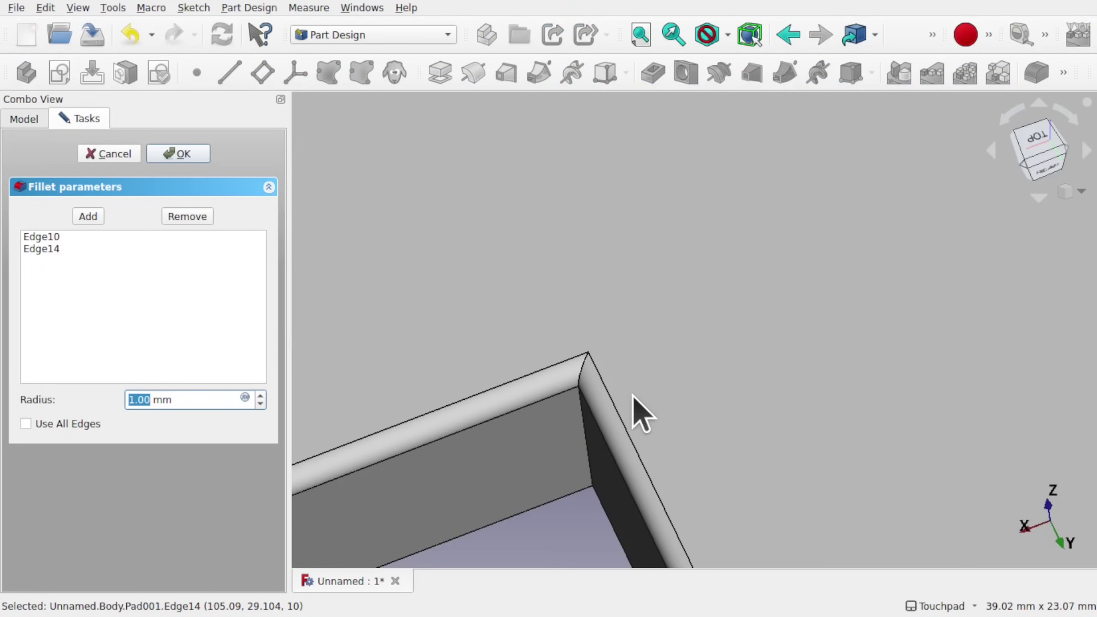
pyautogui.moveTo(656, 411); pyautogui.dragTo(619, 381, button='middle')
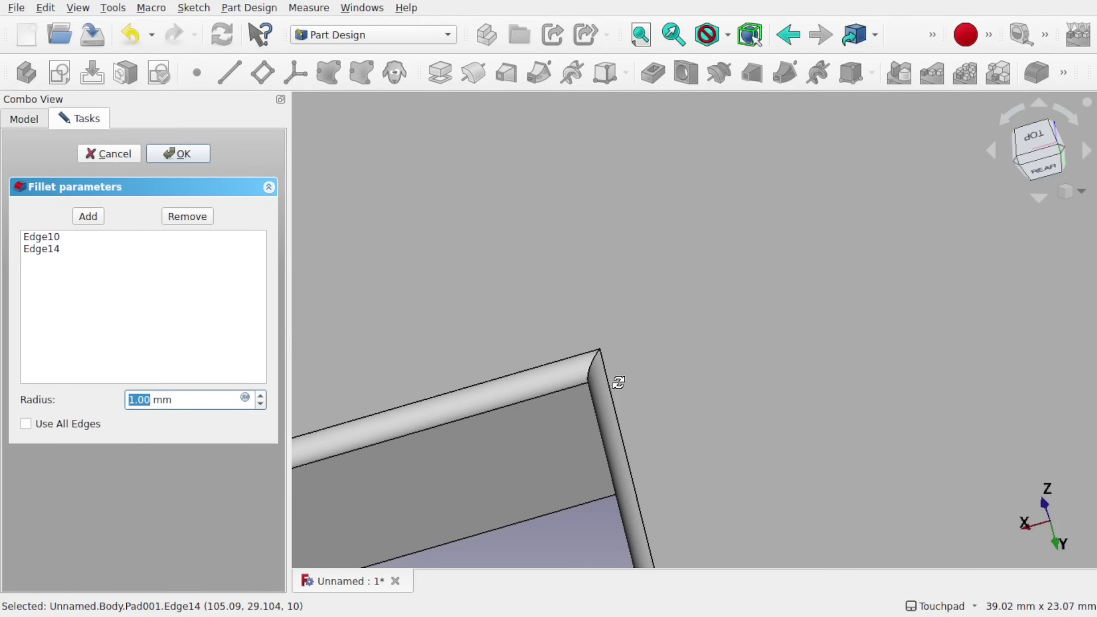
# - Zoom out in the 3D view to show the entire filleted part
pyautogui.scroll(-10, 622, 391)
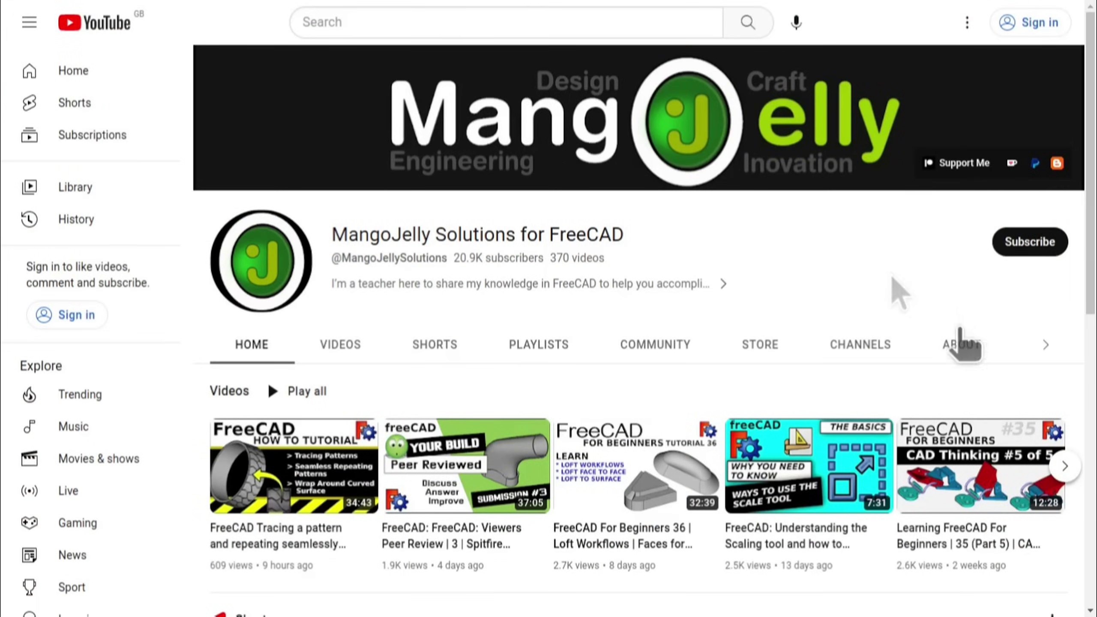
# - Show the channel's About page, then highlight and deselect its three donation links
pyautogui.click(957, 345)
pyautogui.scroll(-3, 235, 460)
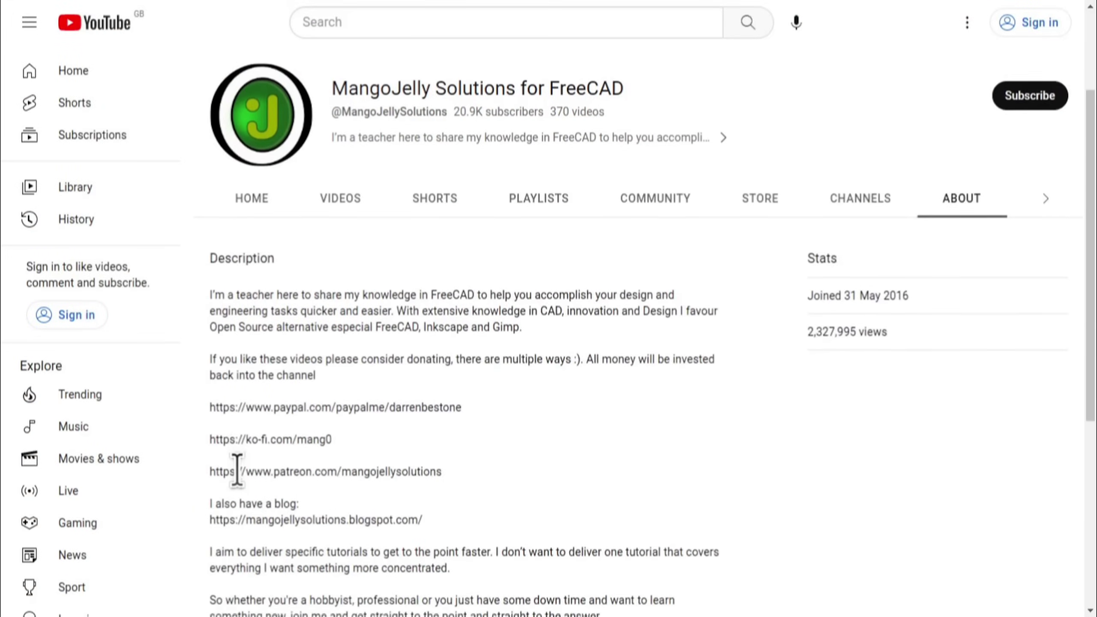
pyautogui.moveTo(457, 427); pyautogui.dragTo(211, 360)
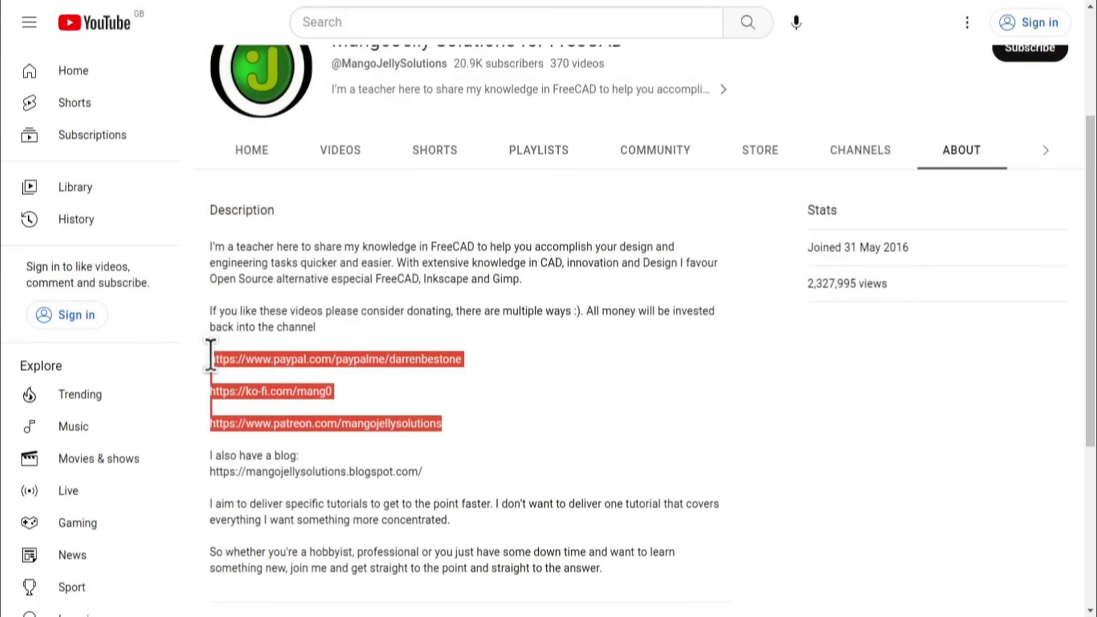
pyautogui.click(496, 418)
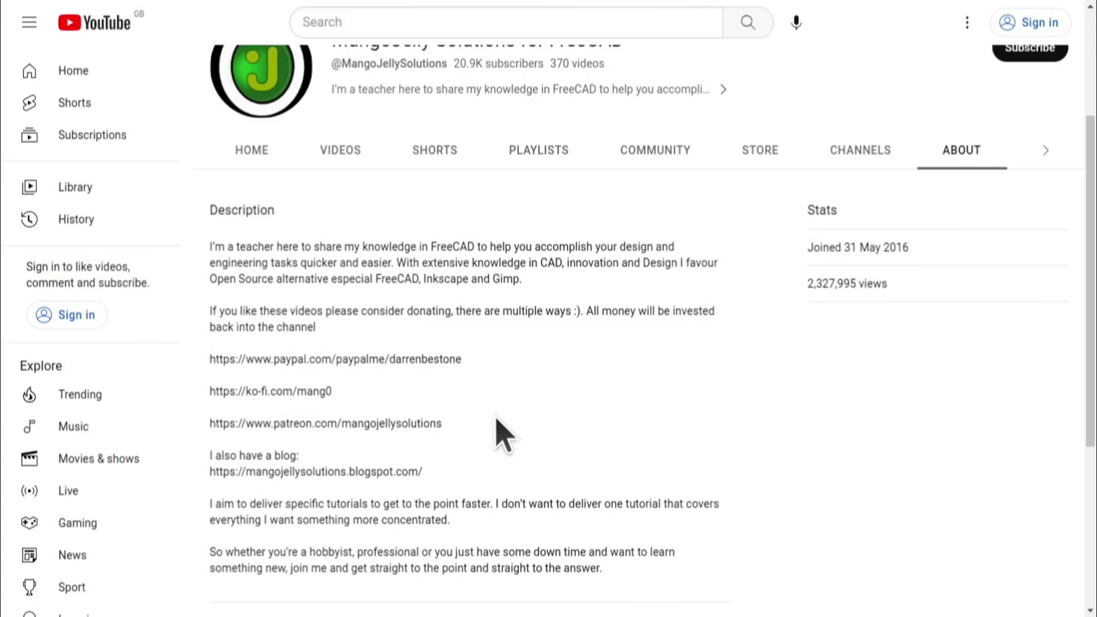